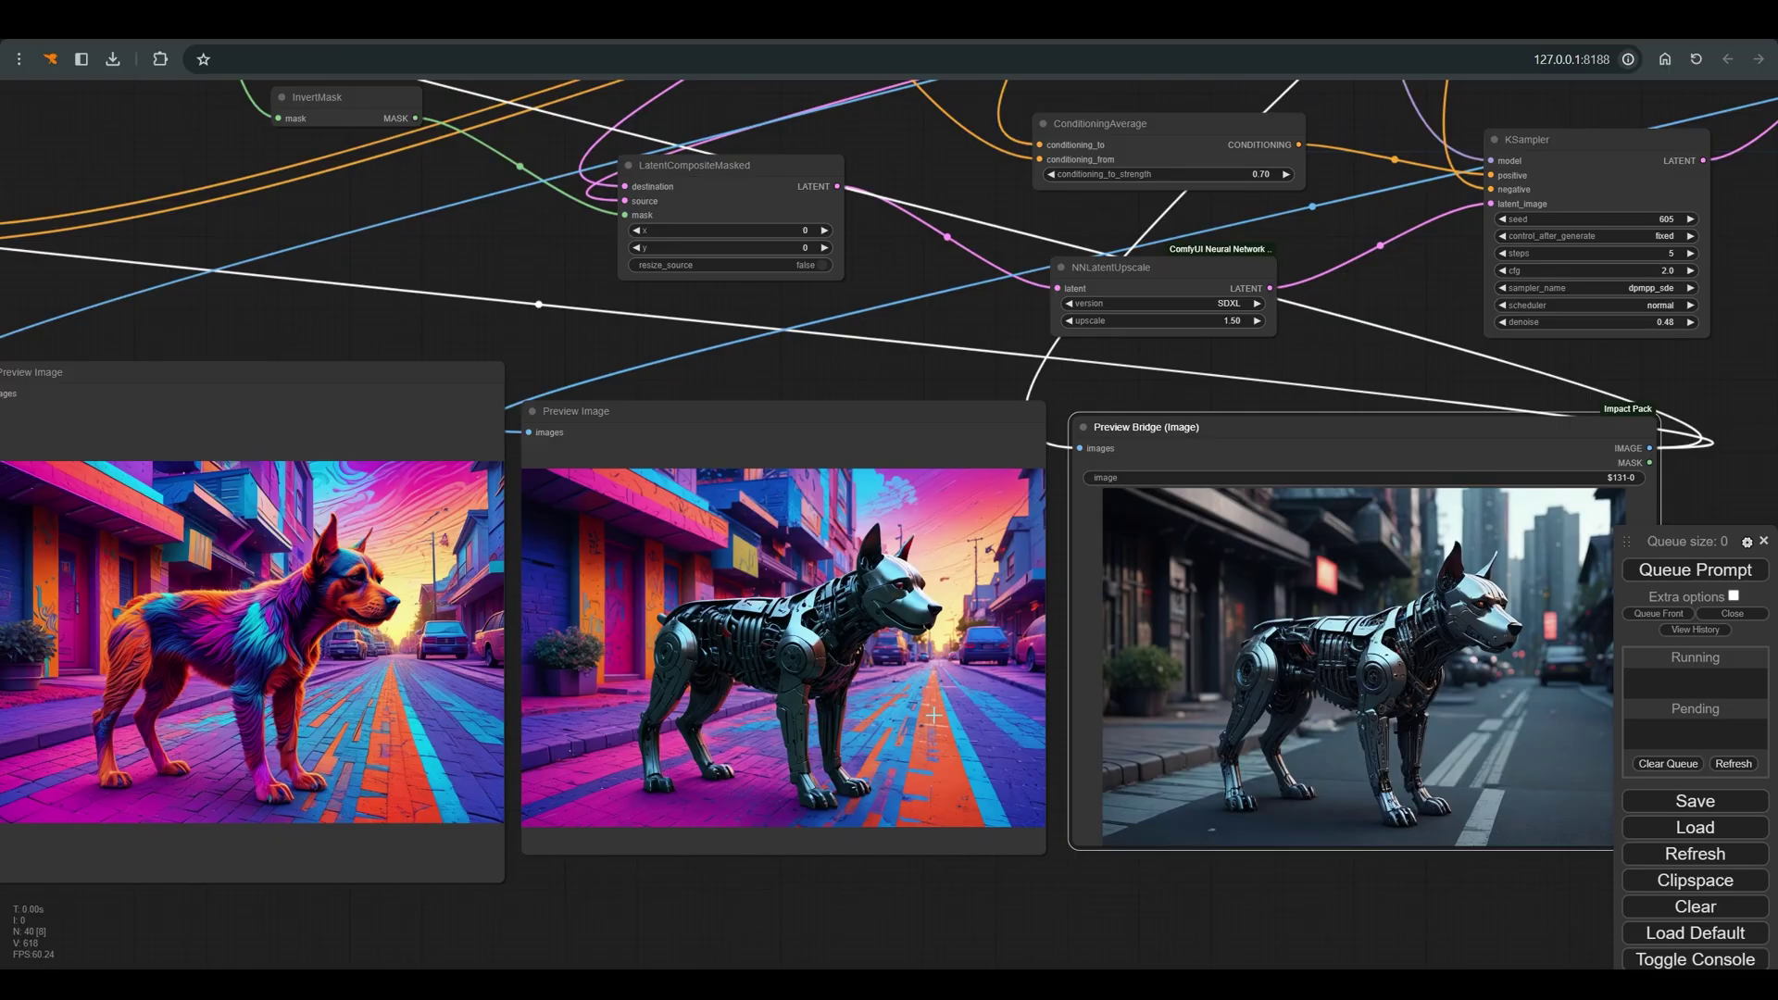
# Zoom out from the preview images and pan to the SDXL Prompt Styler and text input nodes
pyautogui.scroll(-5, 854, 554)
pyautogui.moveTo(725, 344); pyautogui.dragTo(913, 487)
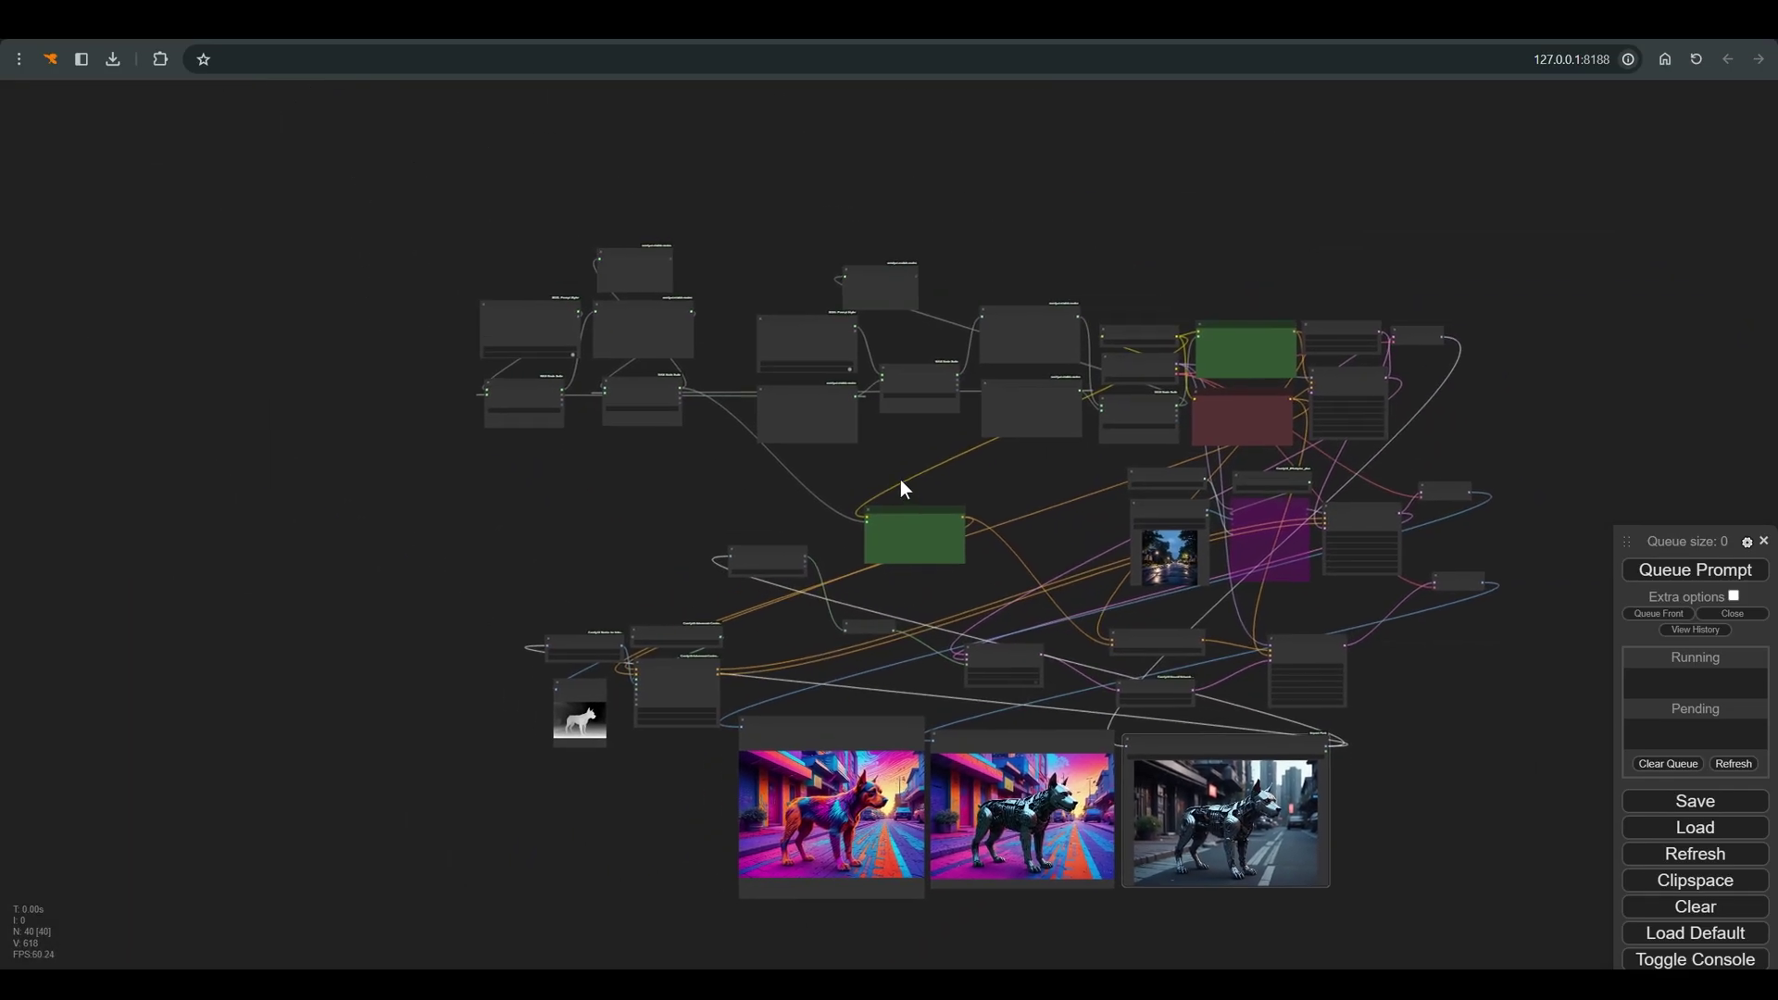
pyautogui.scroll(6, 768, 389)
pyautogui.scroll(5, 720, 321)
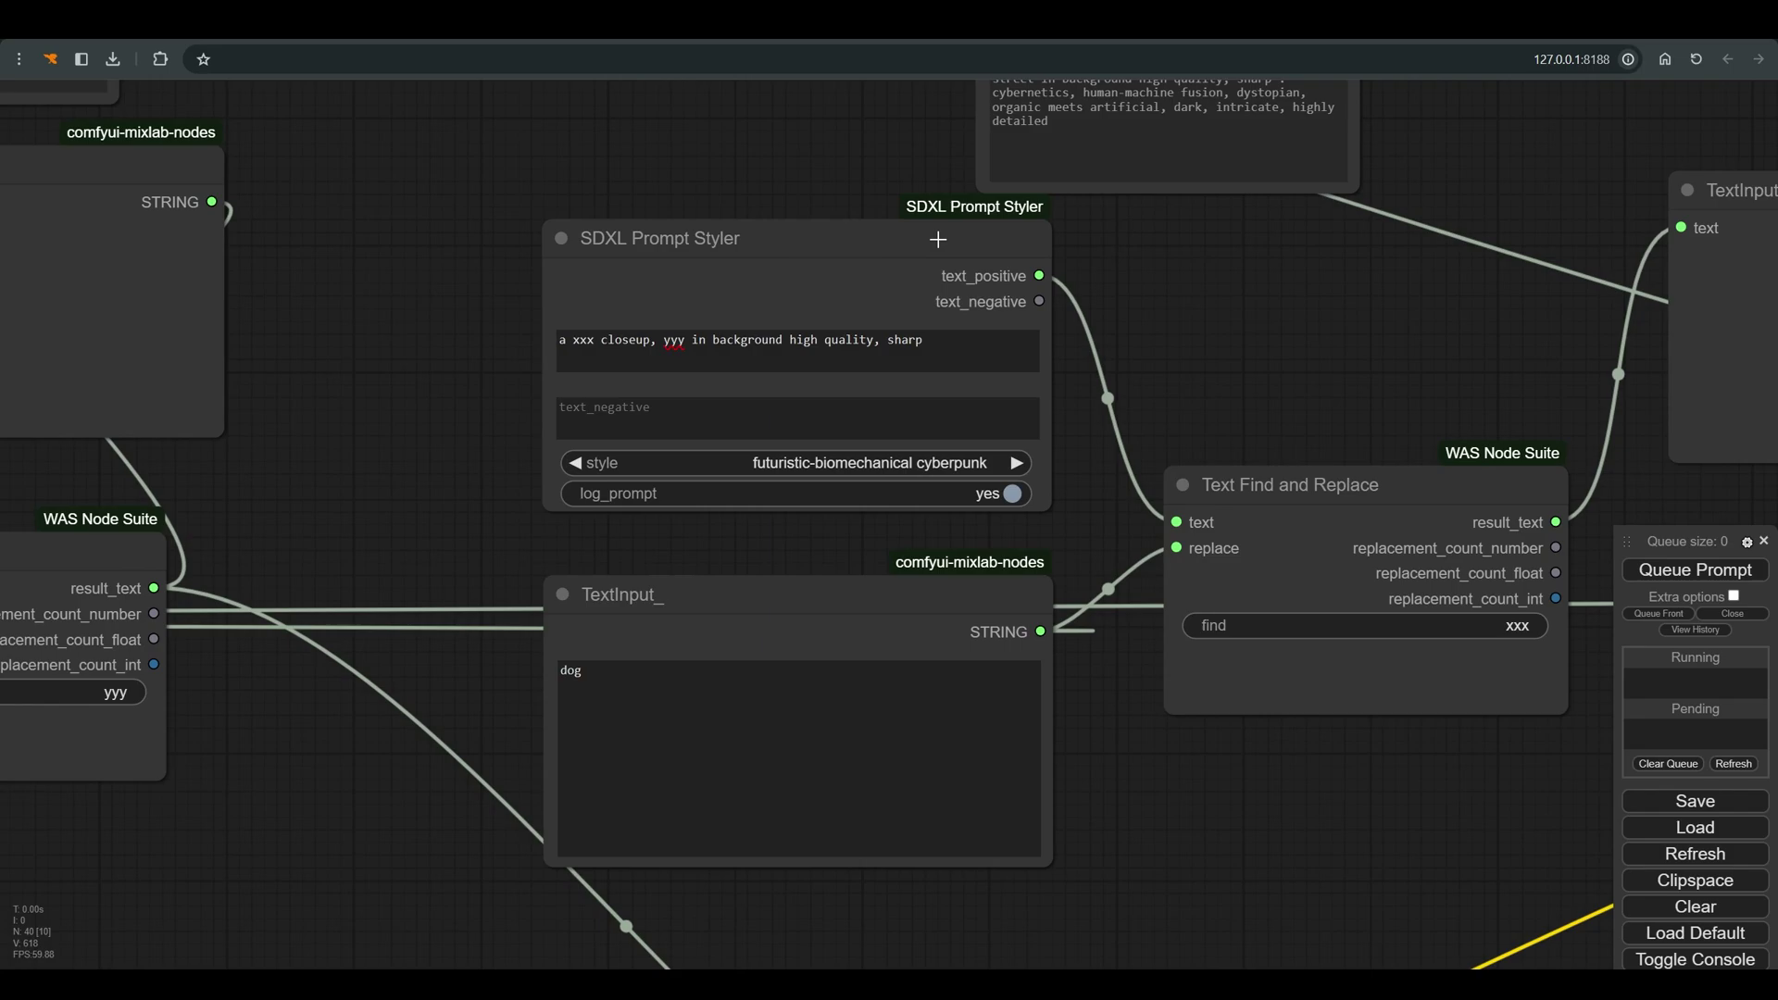
pyautogui.moveTo(937, 241); pyautogui.dragTo(941, 268)
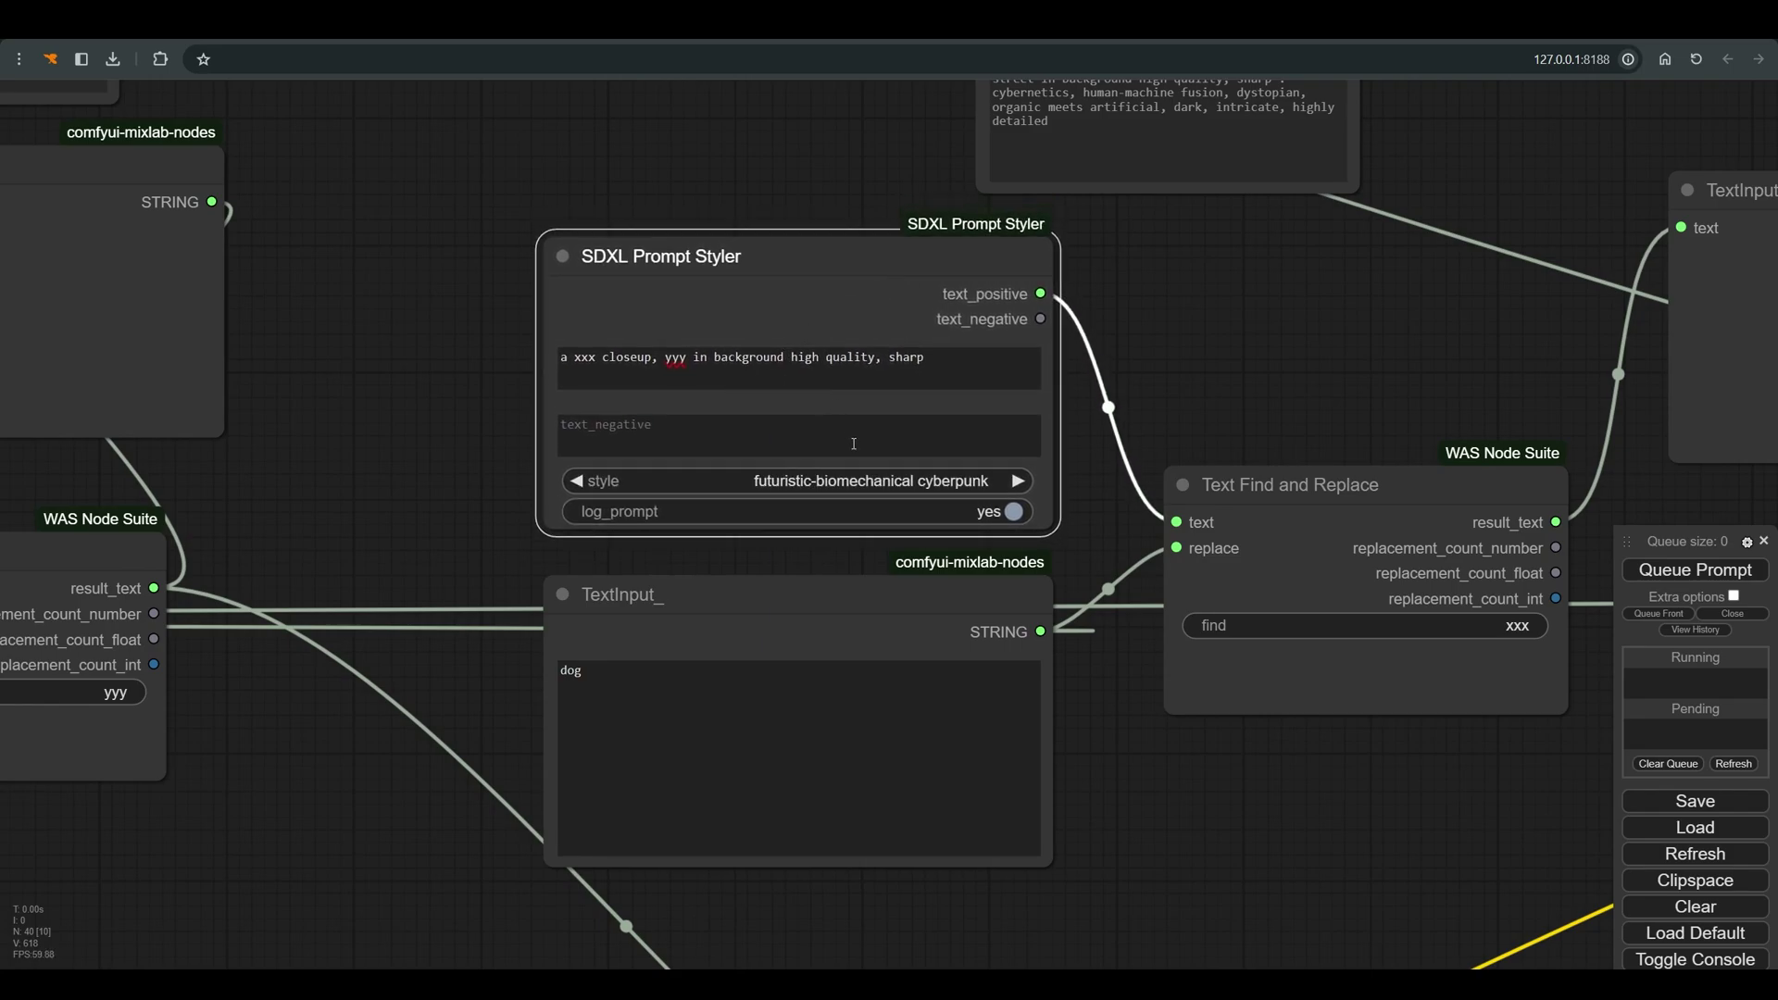
pyautogui.click(879, 483)
pyautogui.scroll(1, 890, 472)
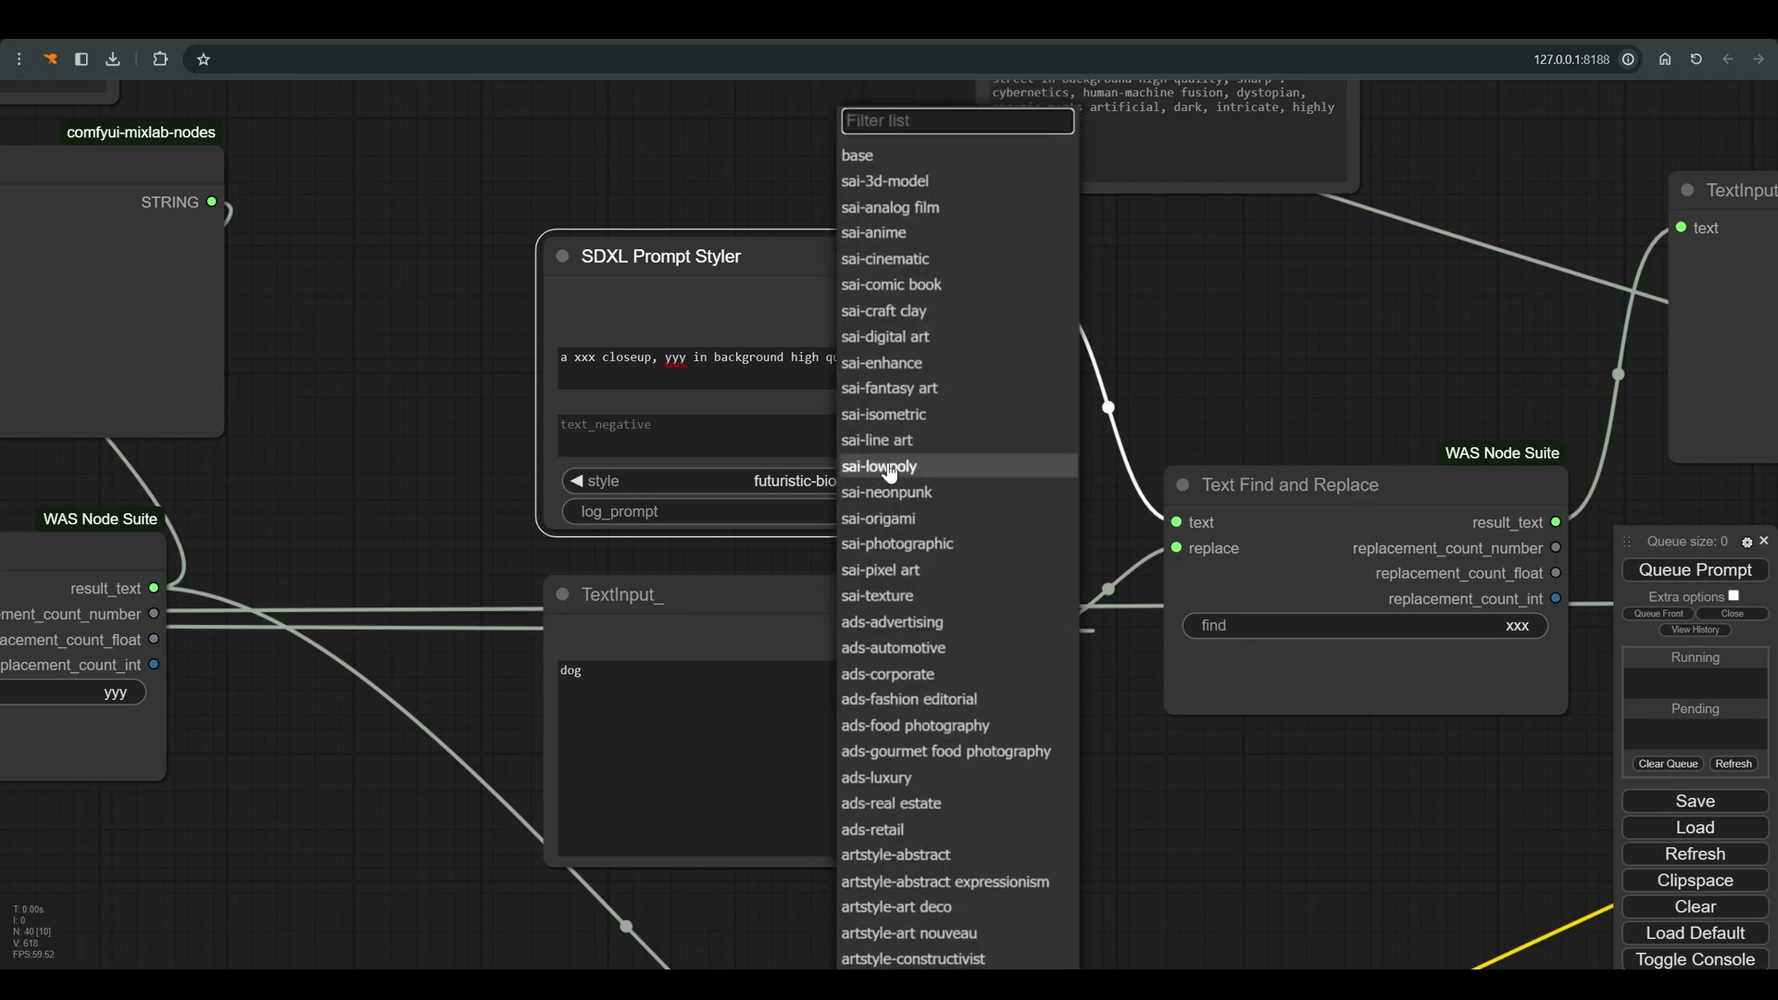
pyautogui.scroll(-4, 890, 472)
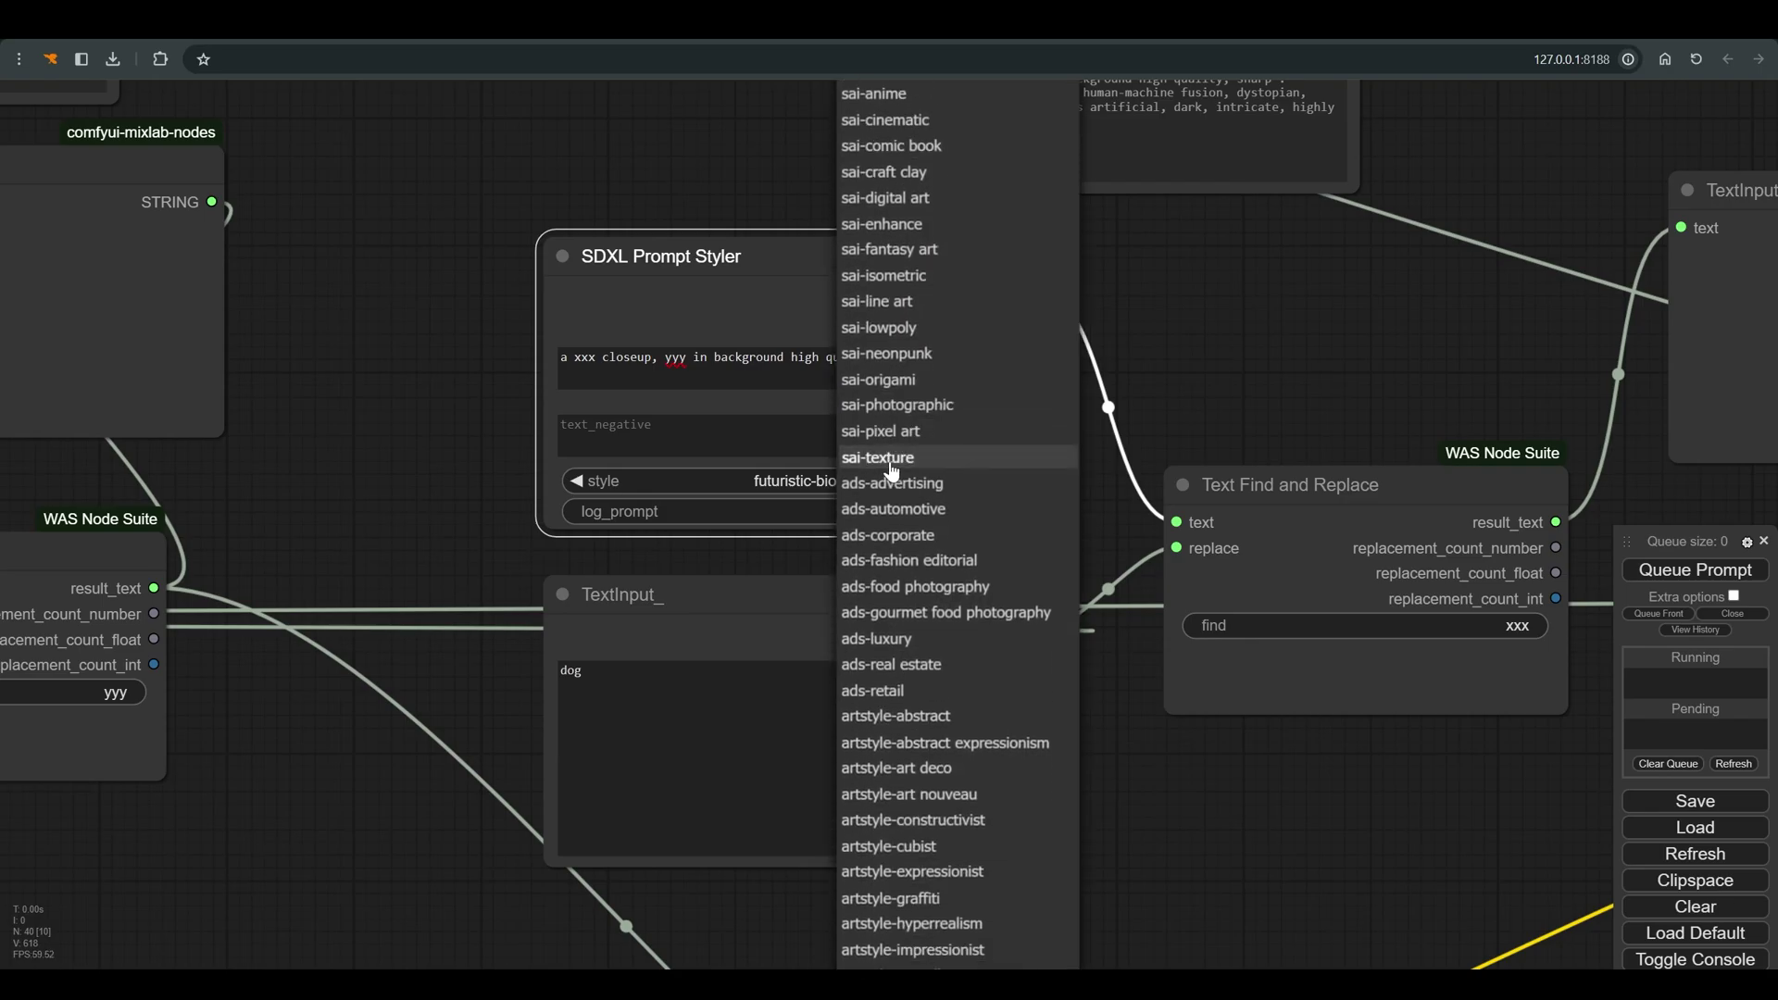
pyautogui.scroll(-6, 890, 472)
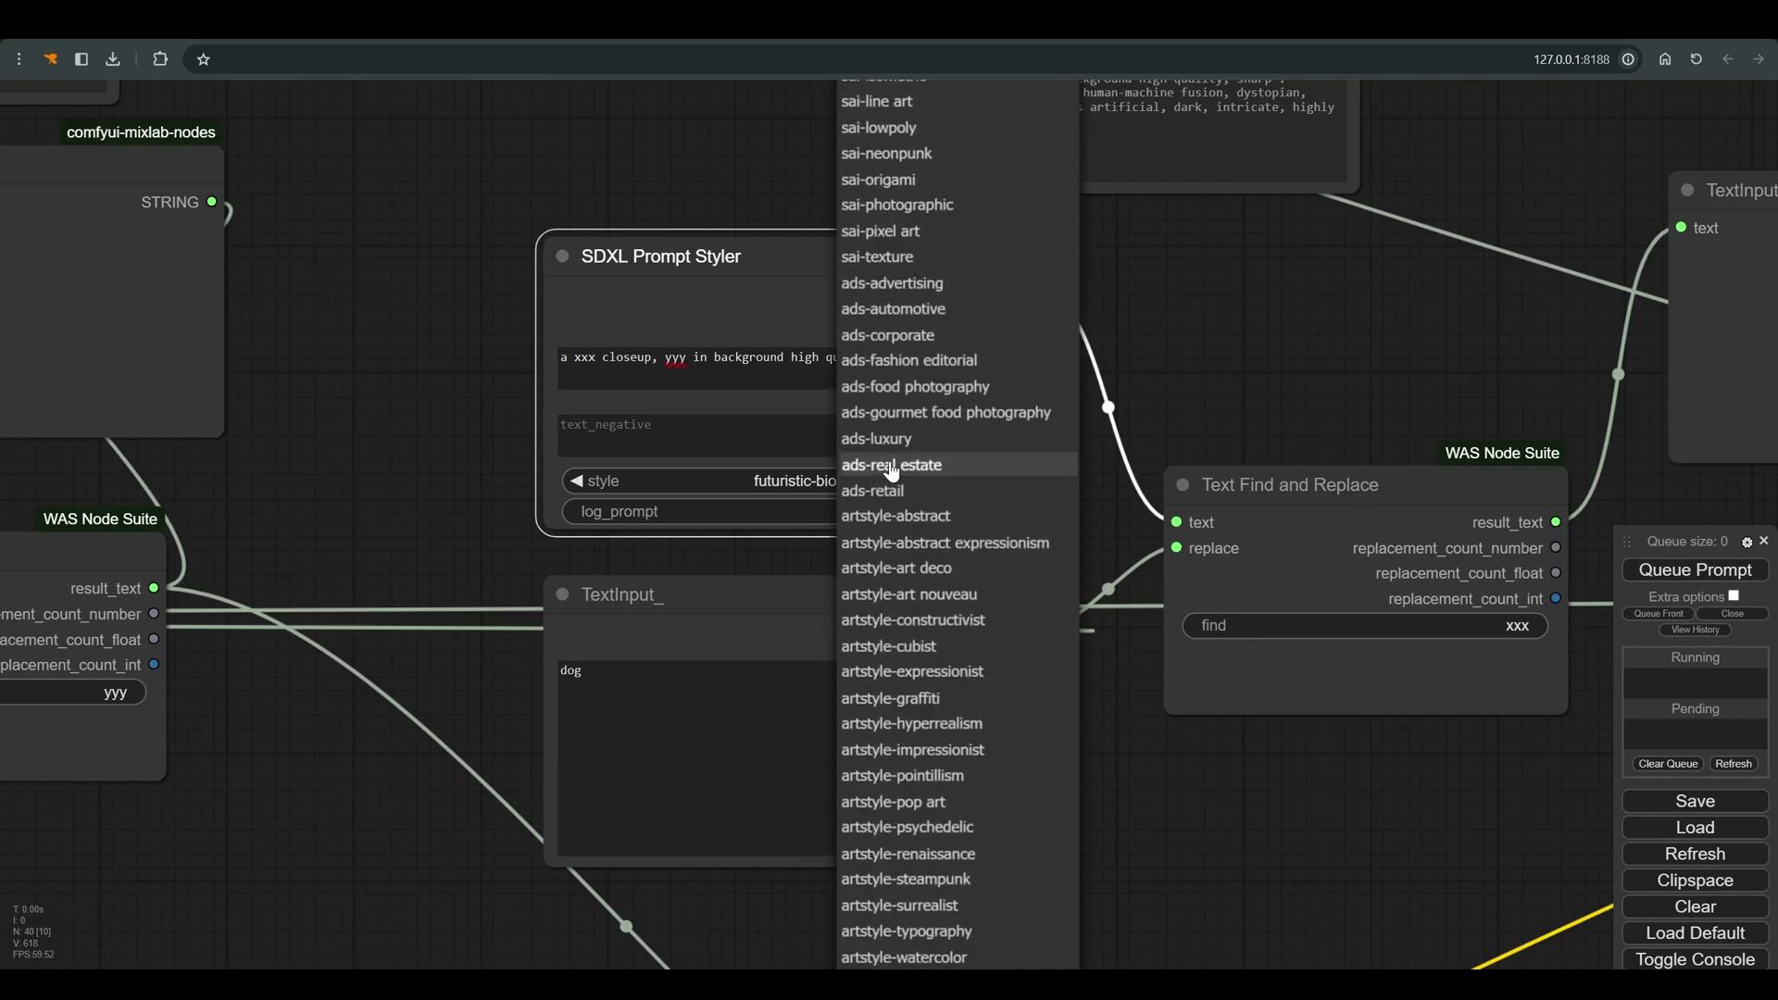
pyautogui.scroll(-2, 890, 472)
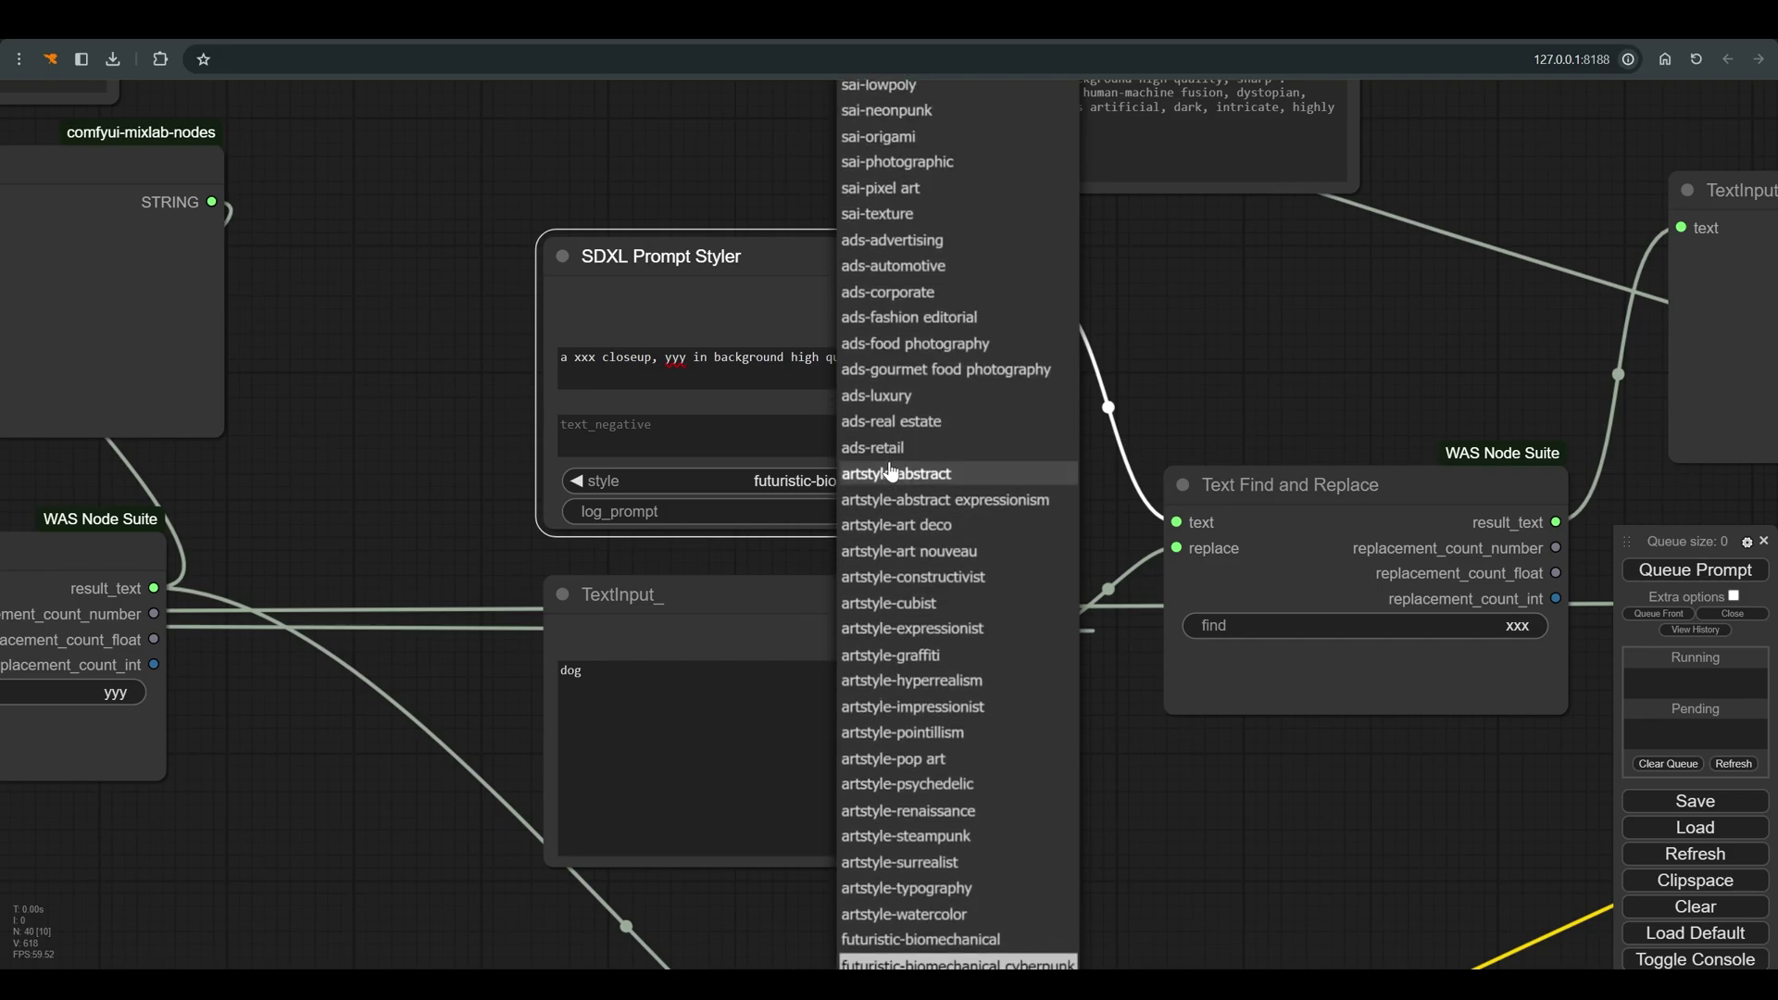
pyautogui.scroll(1, 889, 472)
pyautogui.scroll(-2, 889, 472)
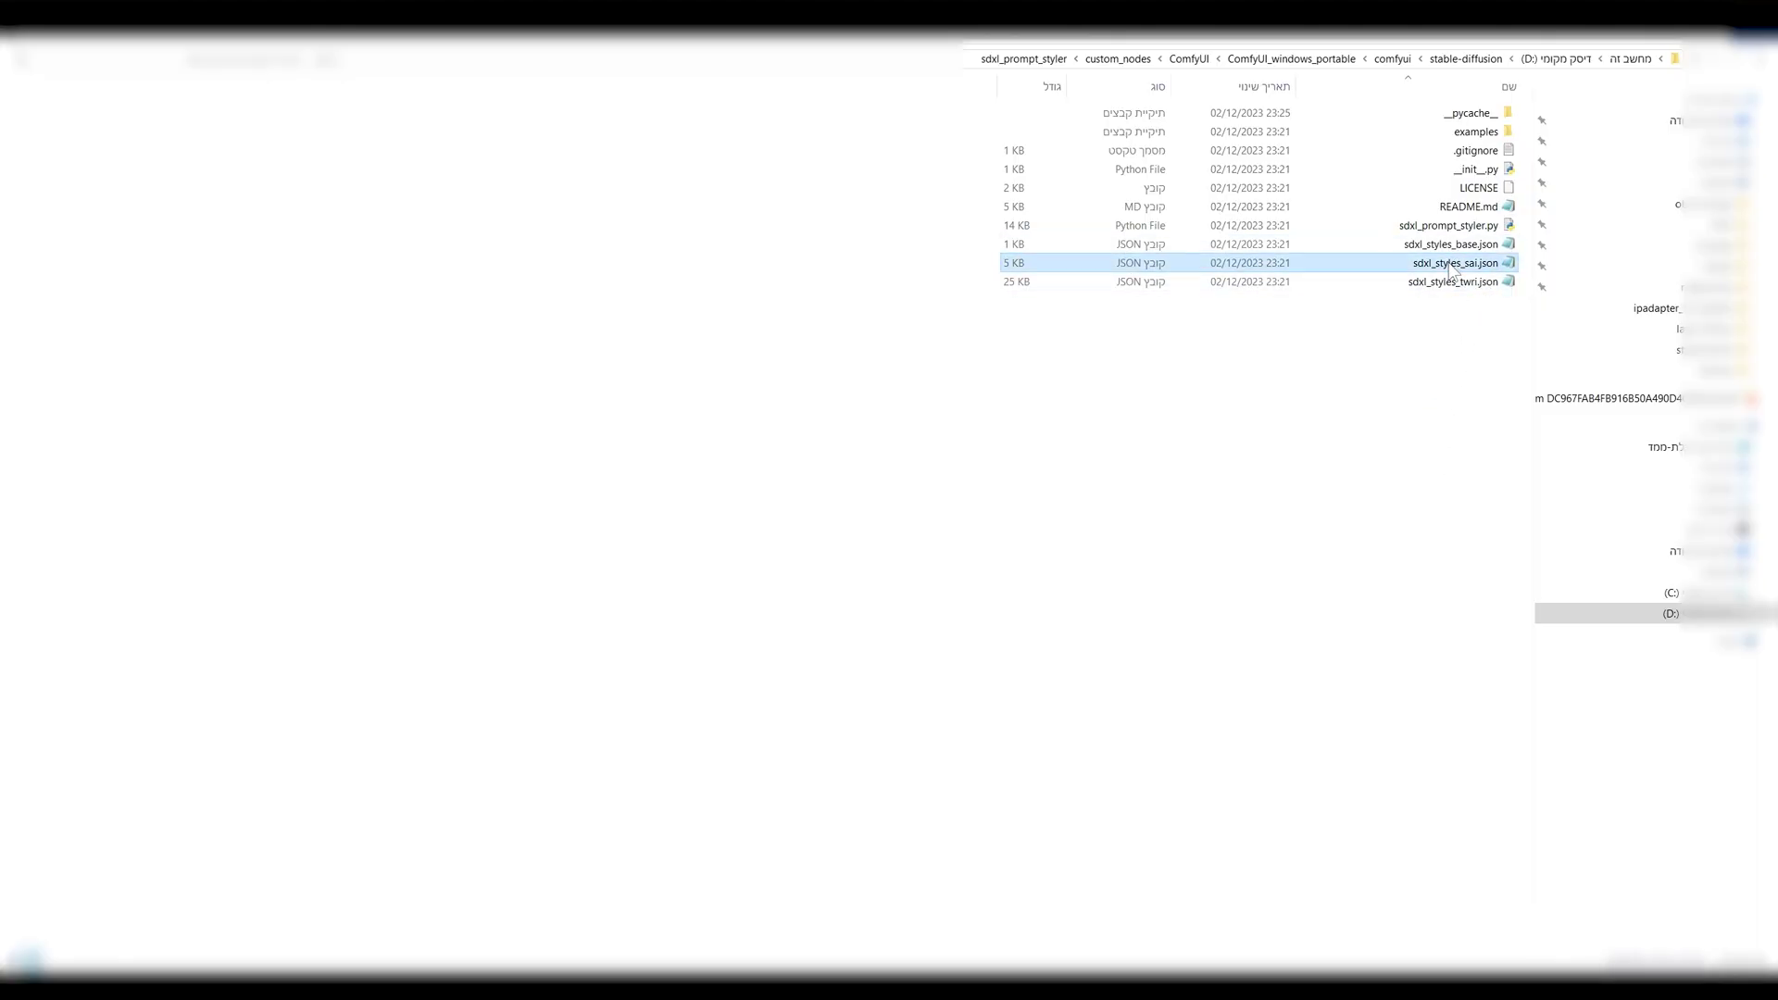
# Open sdxl_styles_sai.json in Notepad and select the full sai-comic book style entry
pyautogui.doubleClick(1450, 267)
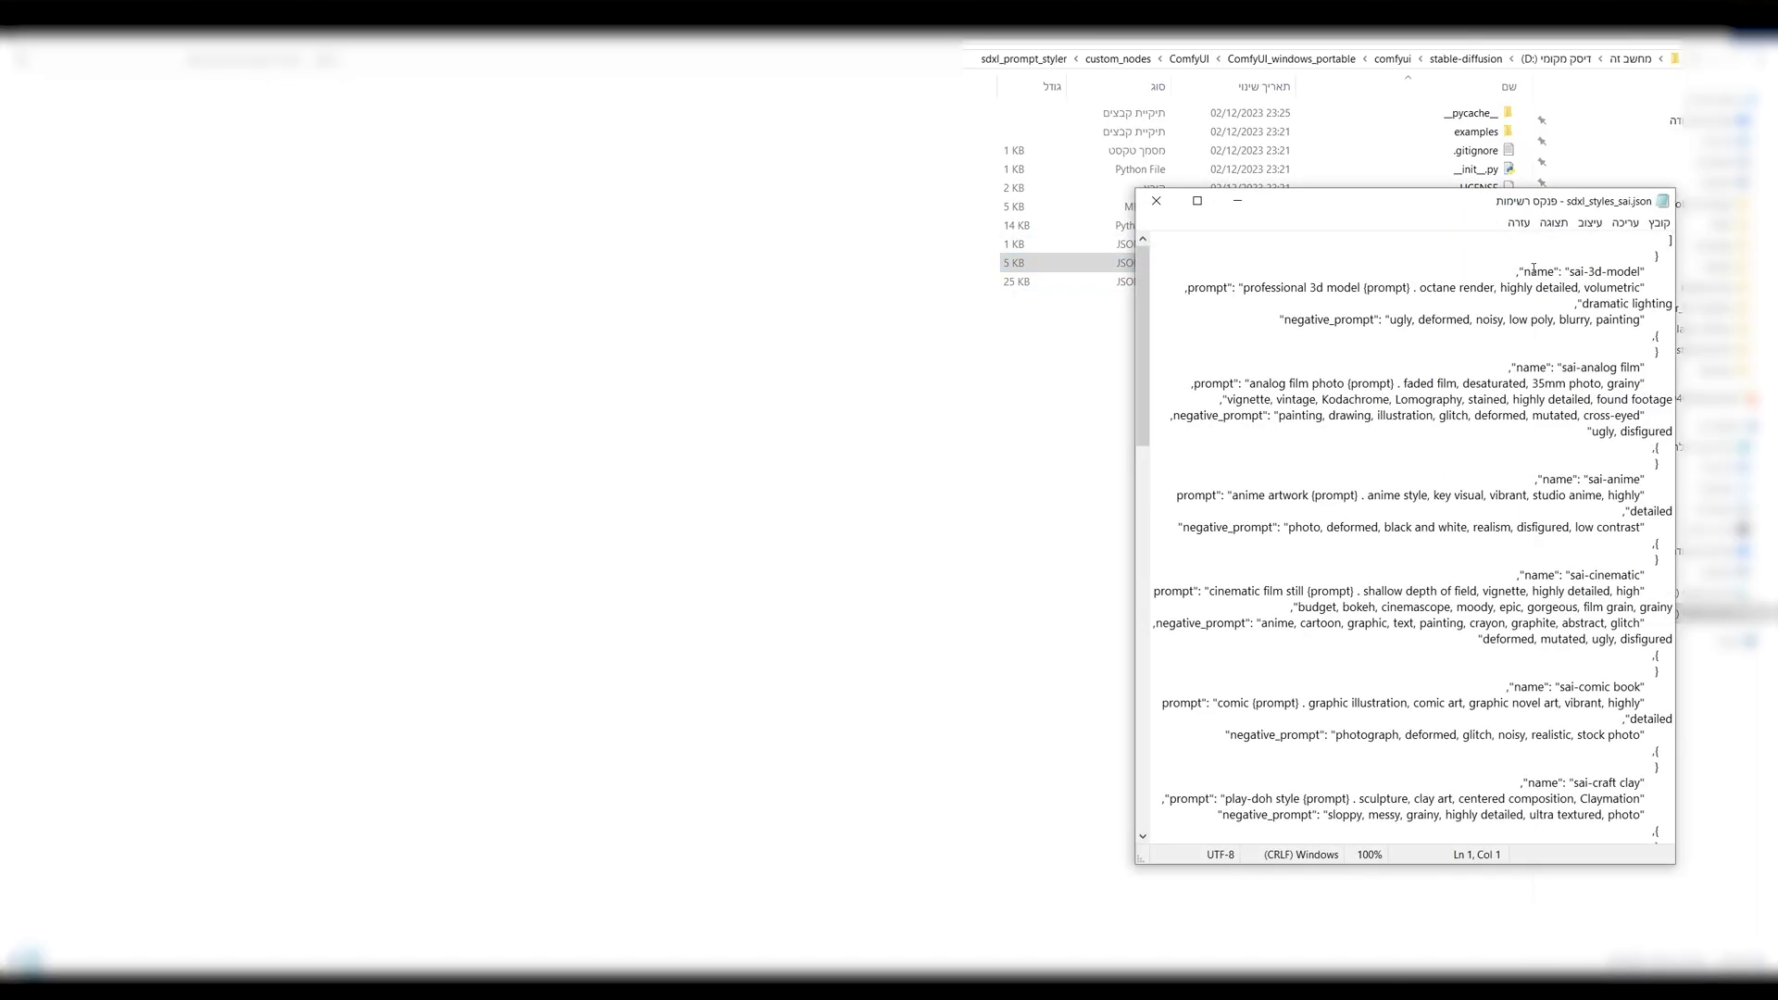
pyautogui.scroll(-4, 1518, 435)
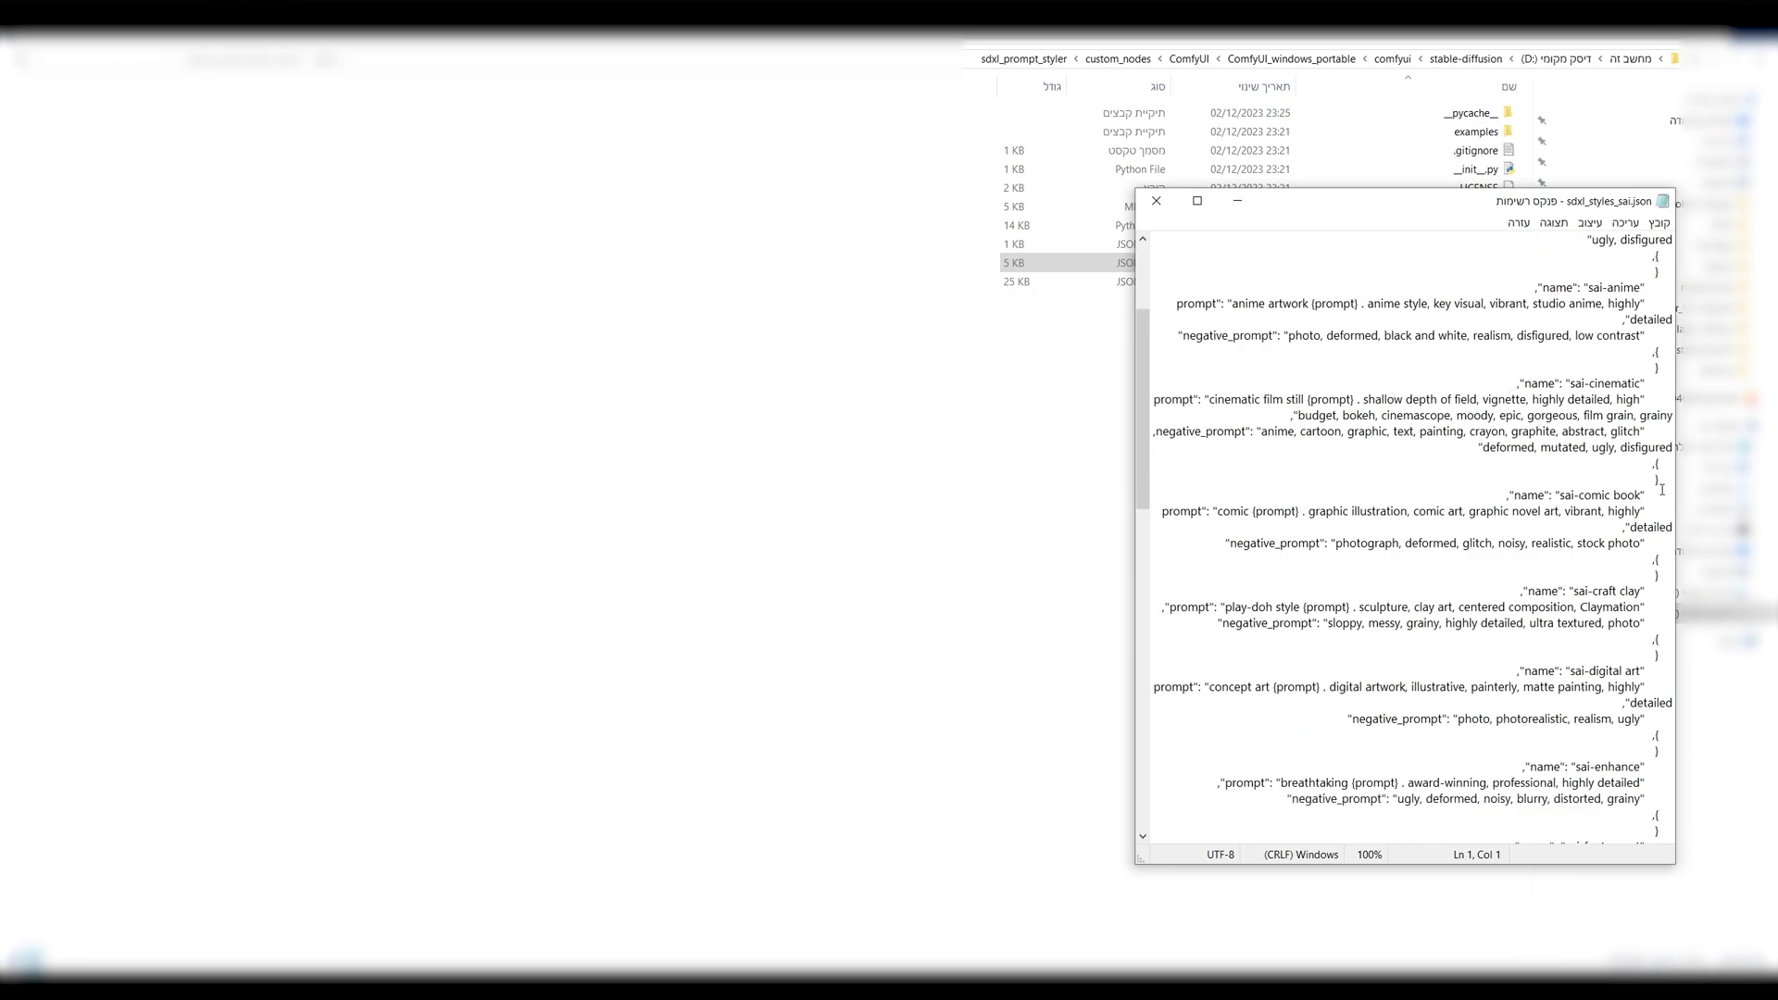
pyautogui.moveTo(1662, 477); pyautogui.dragTo(1534, 553)
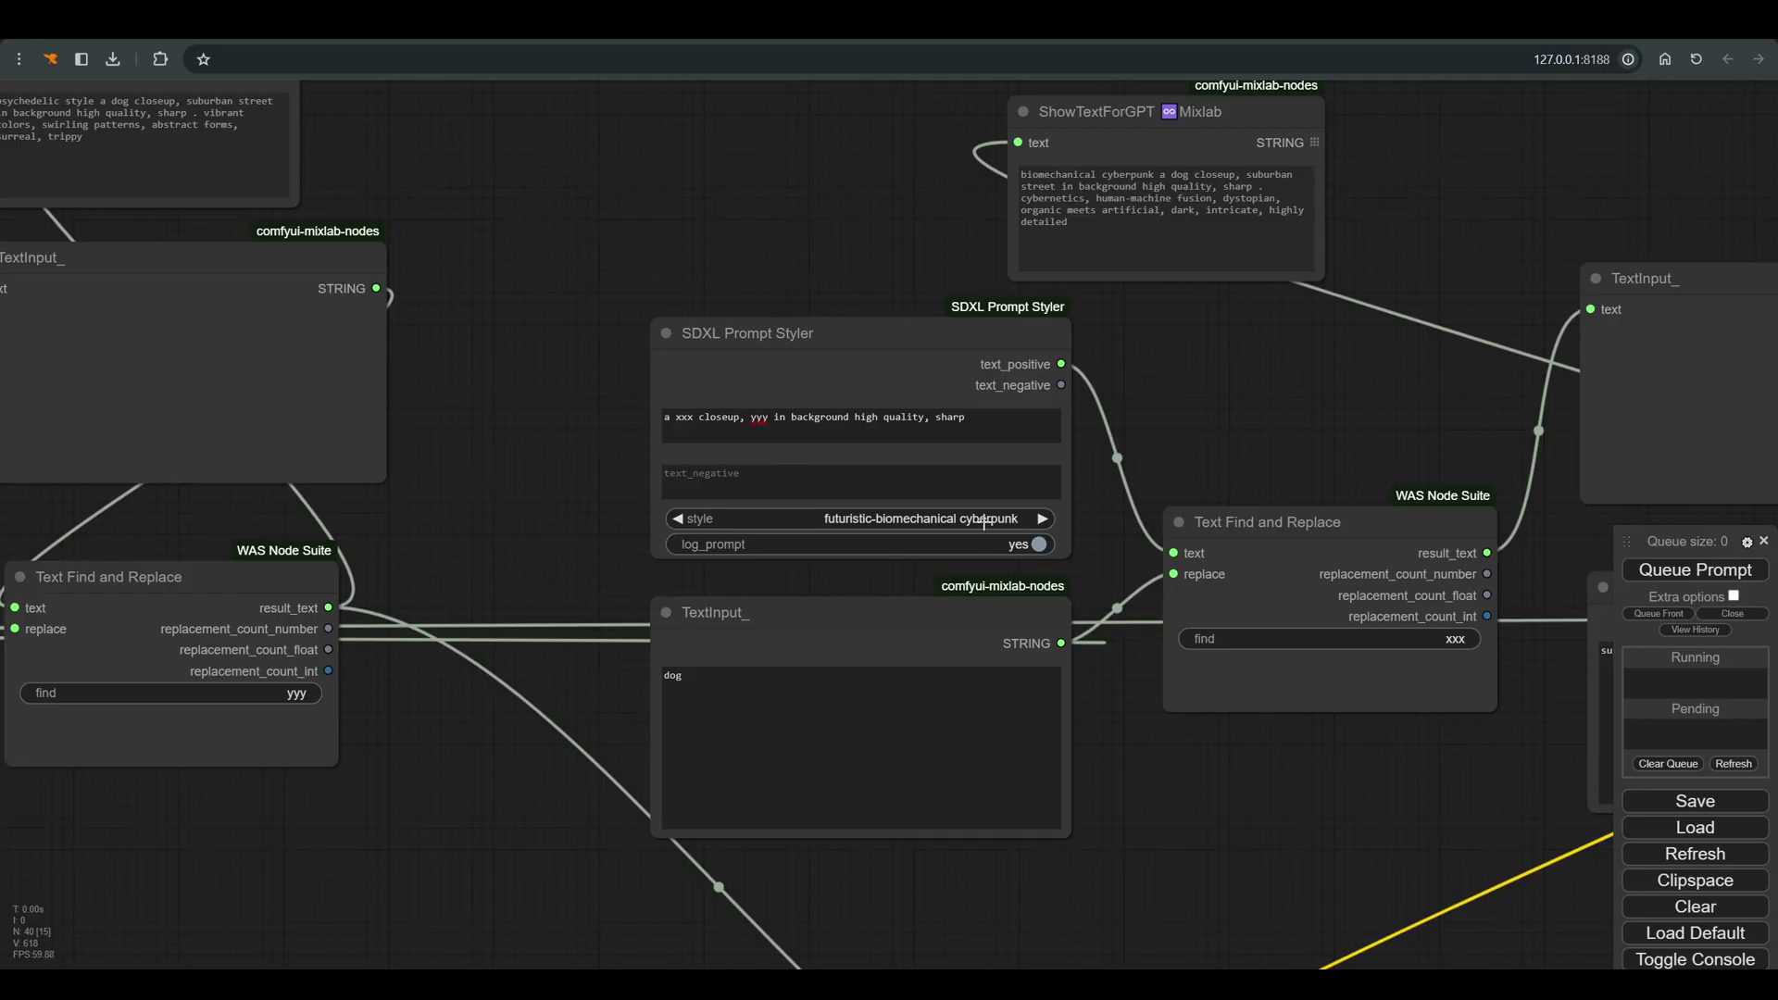
pyautogui.click(984, 520)
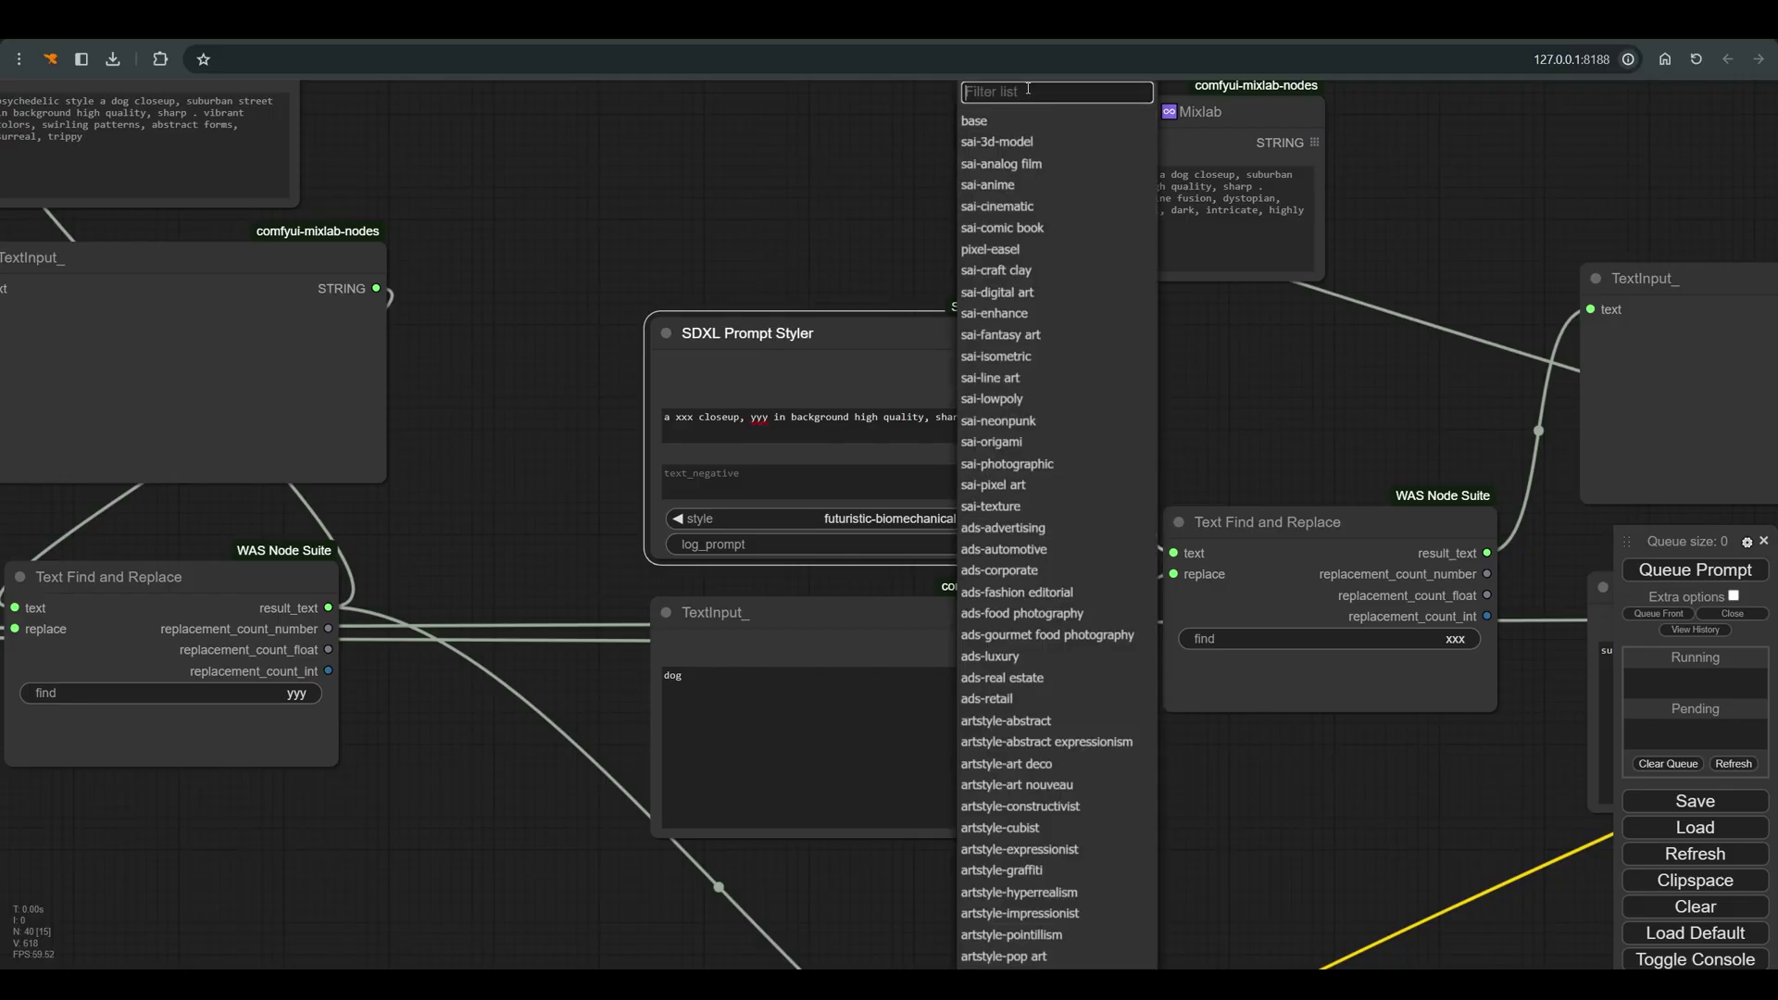
pyautogui.write('pi')
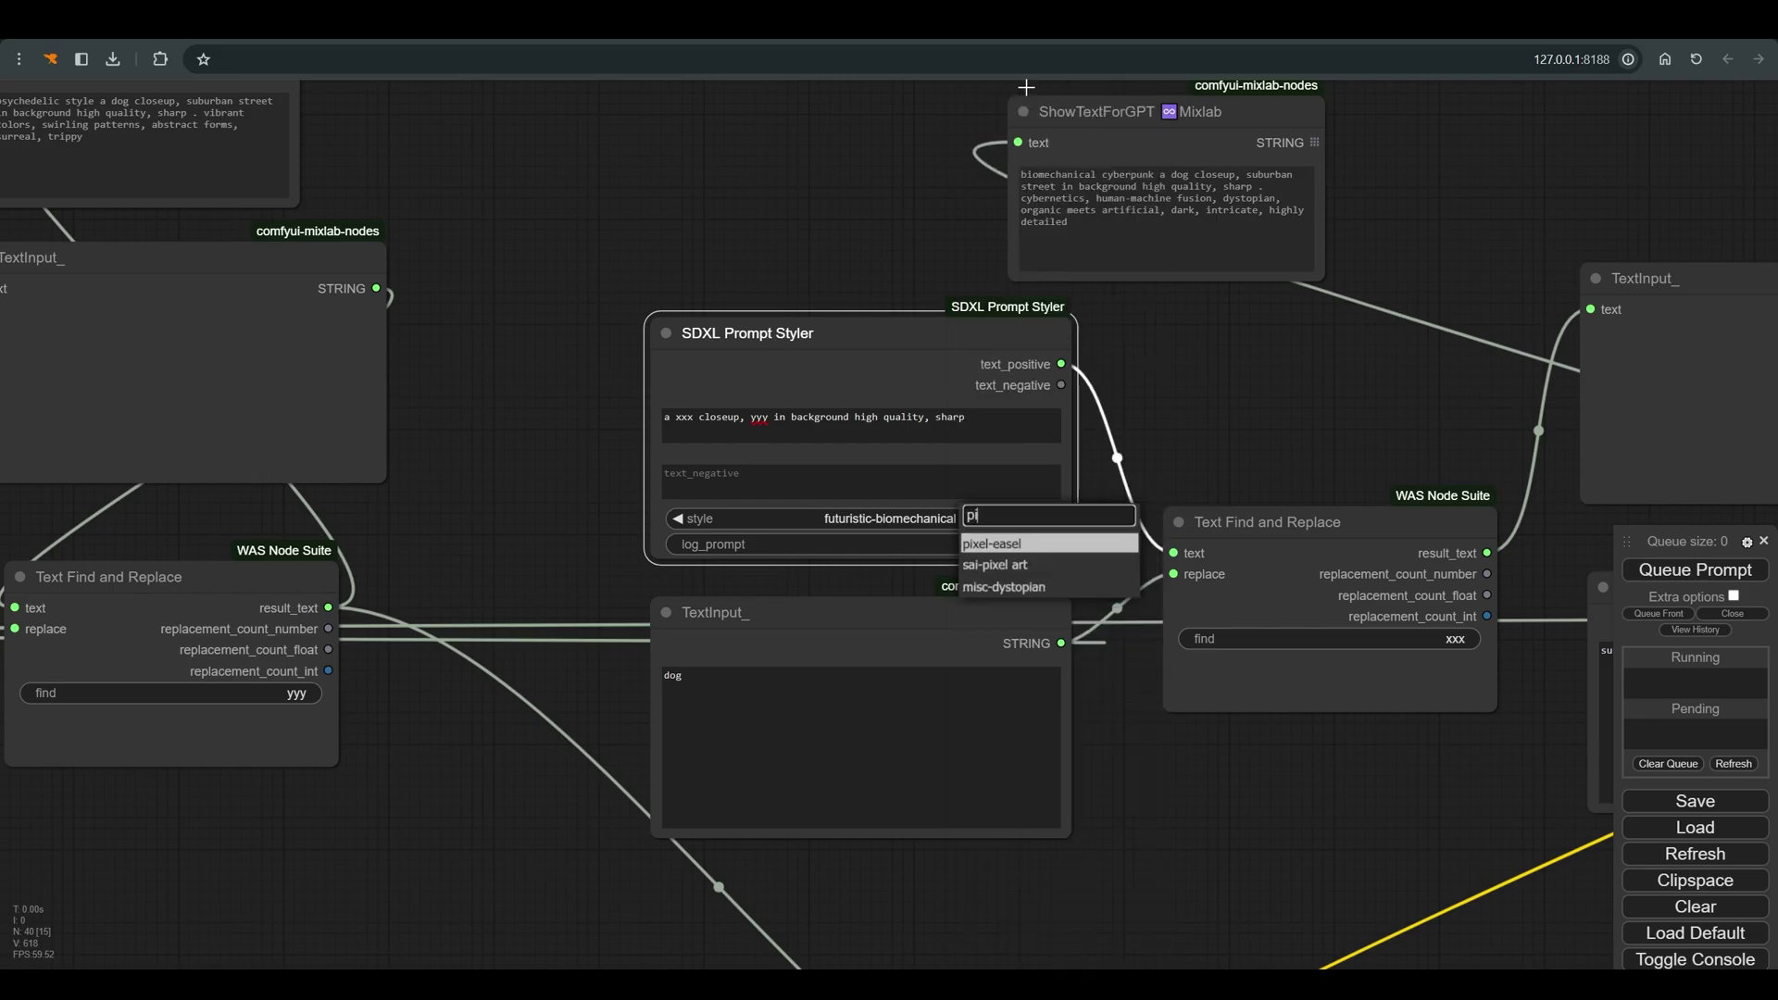
pyautogui.click(1031, 550)
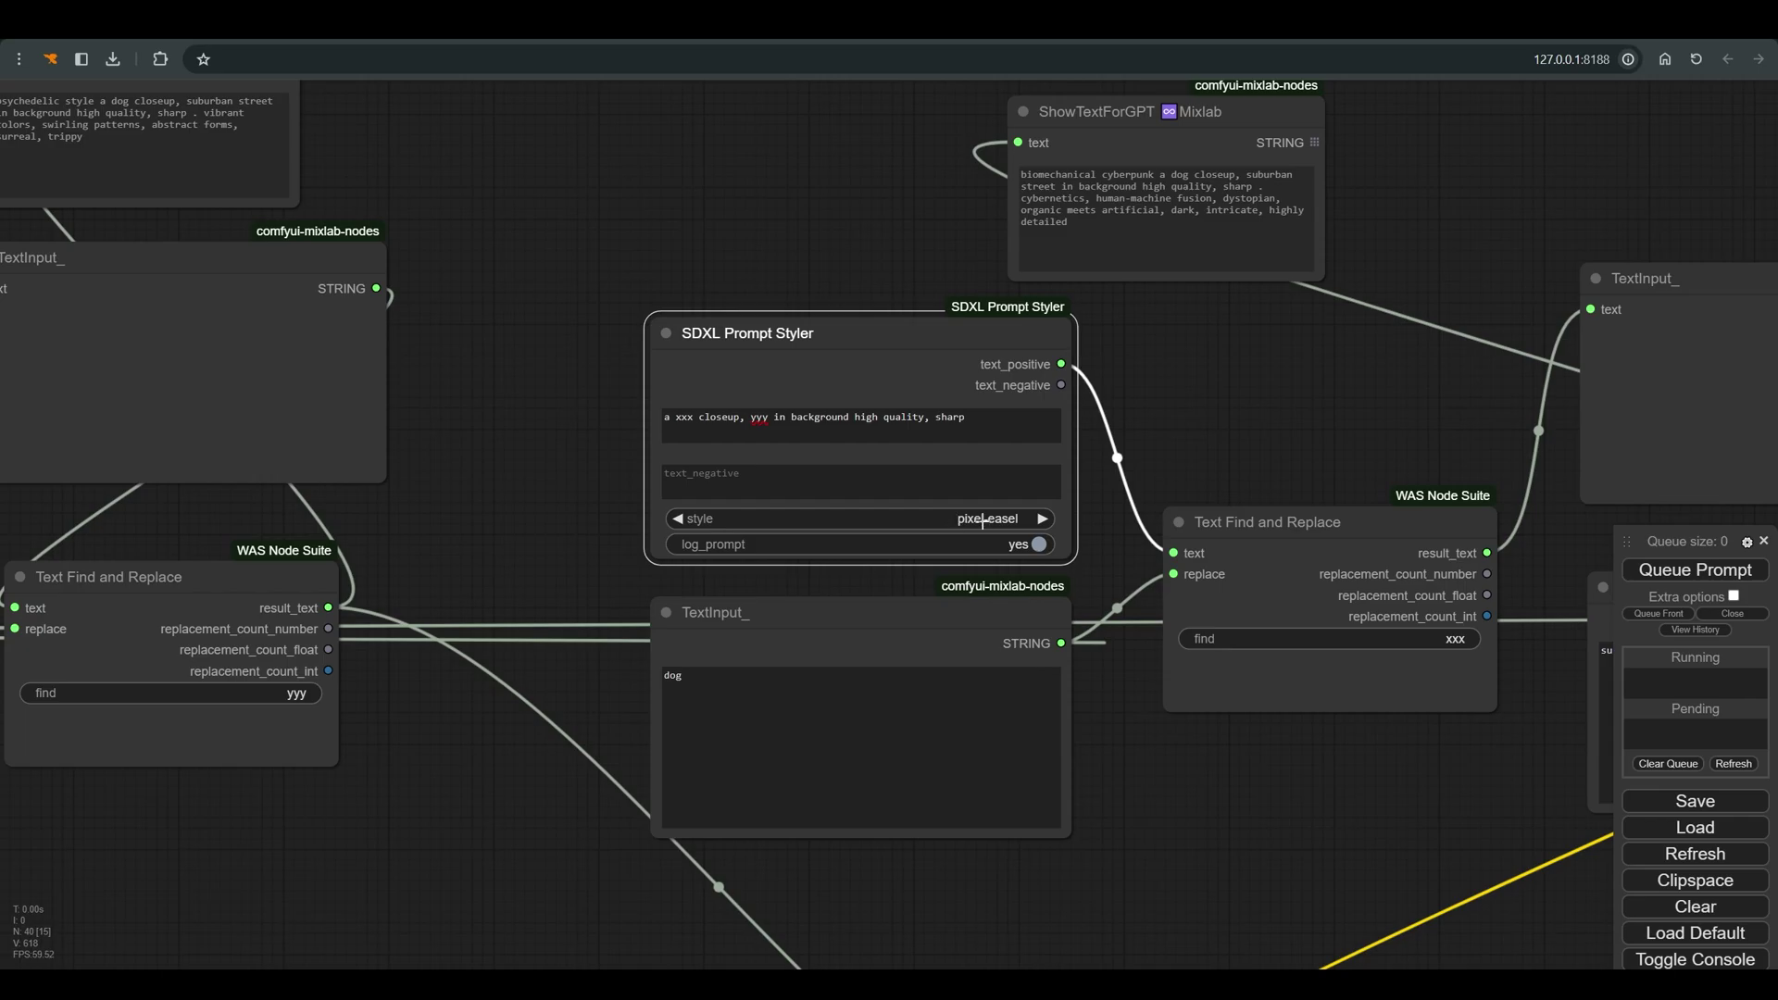
pyautogui.click(980, 517)
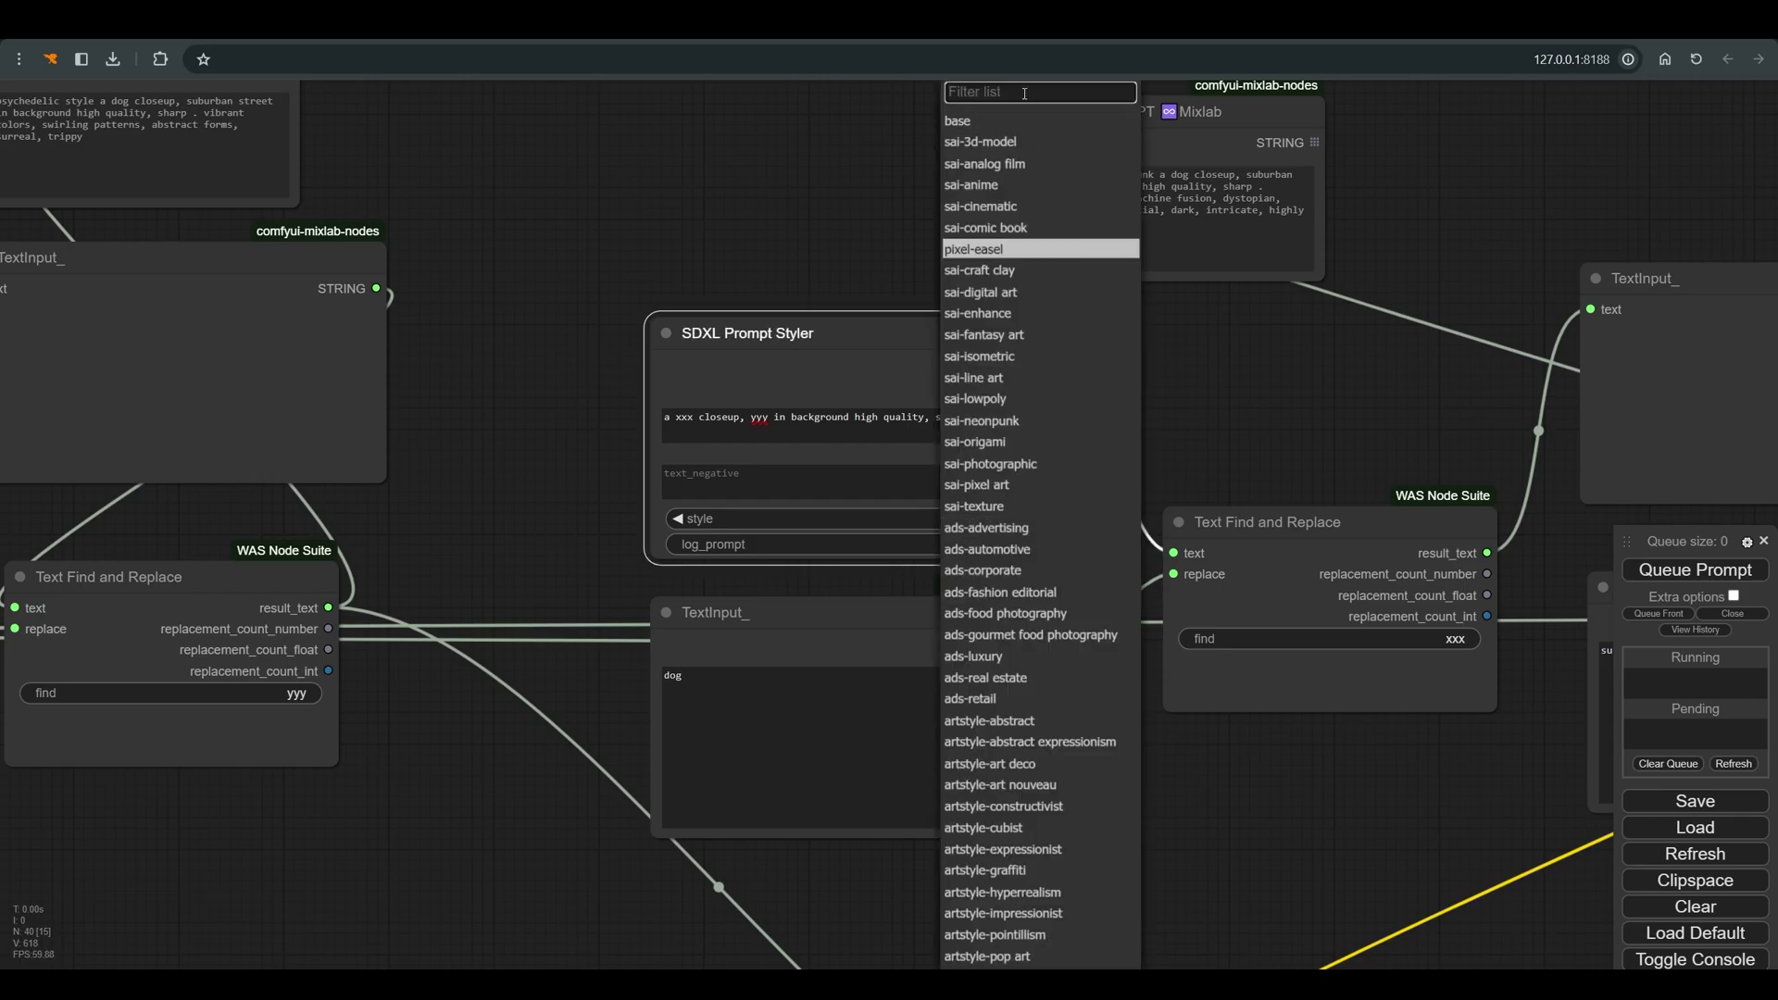
pyautogui.write('futu')
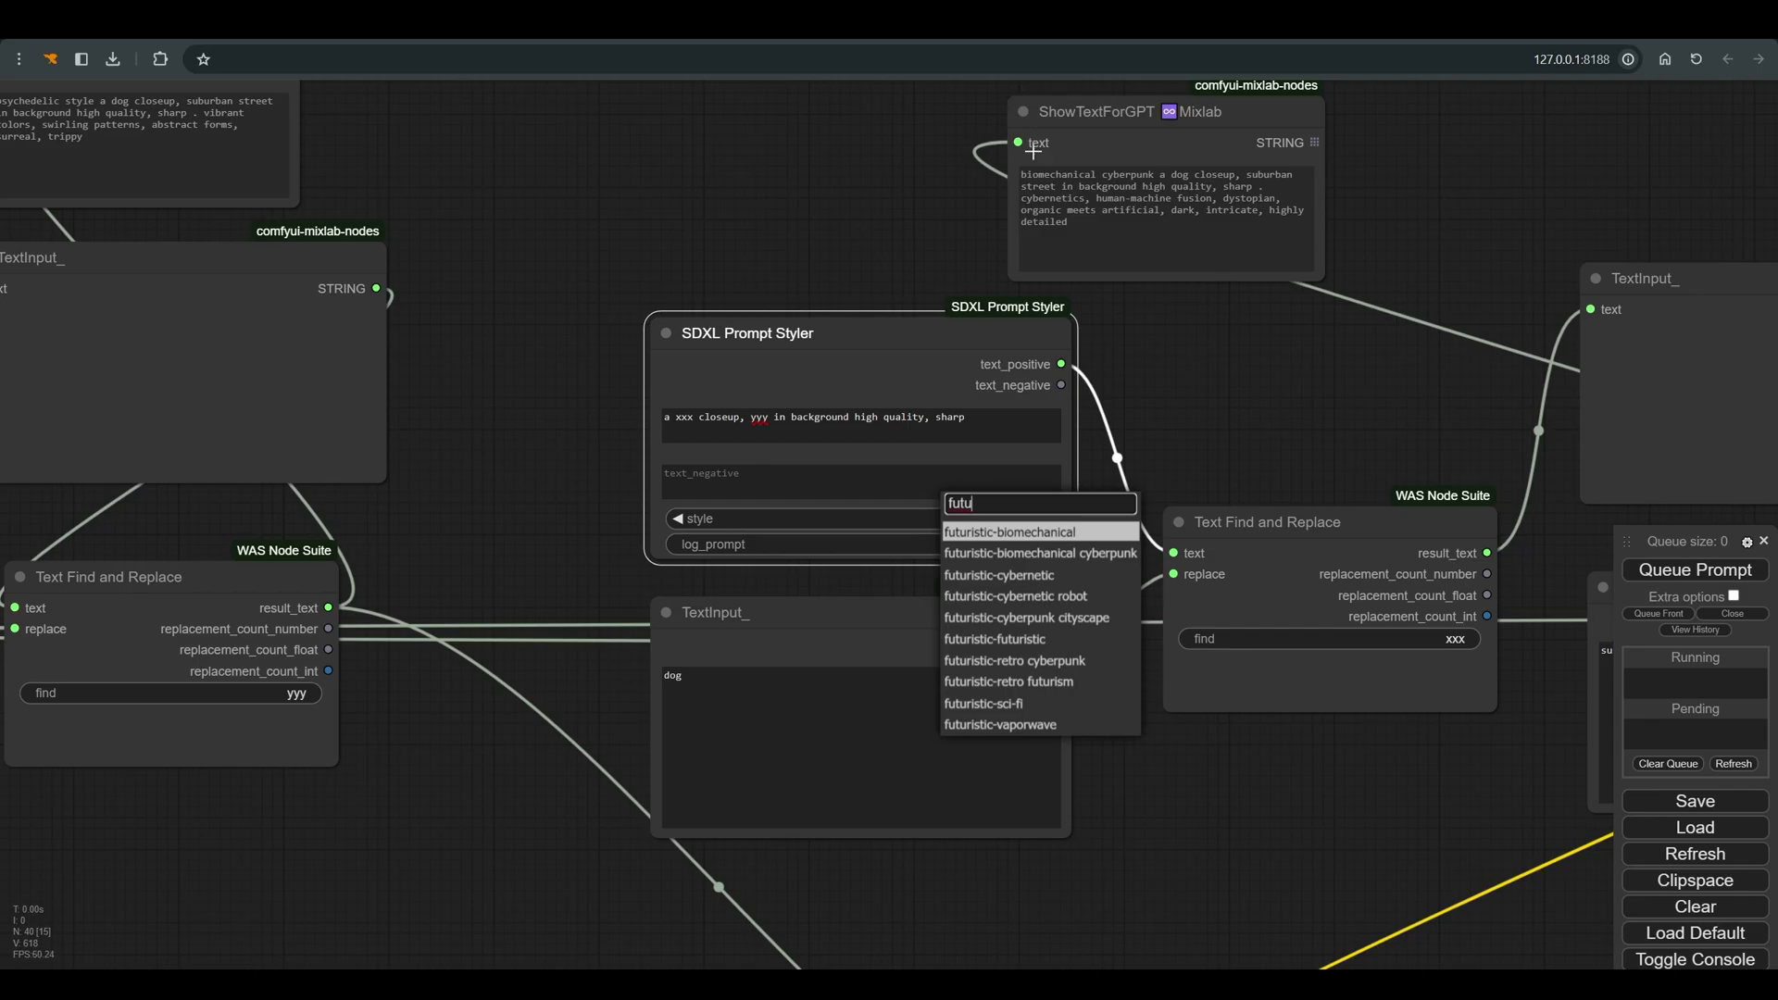
pyautogui.click(1004, 553)
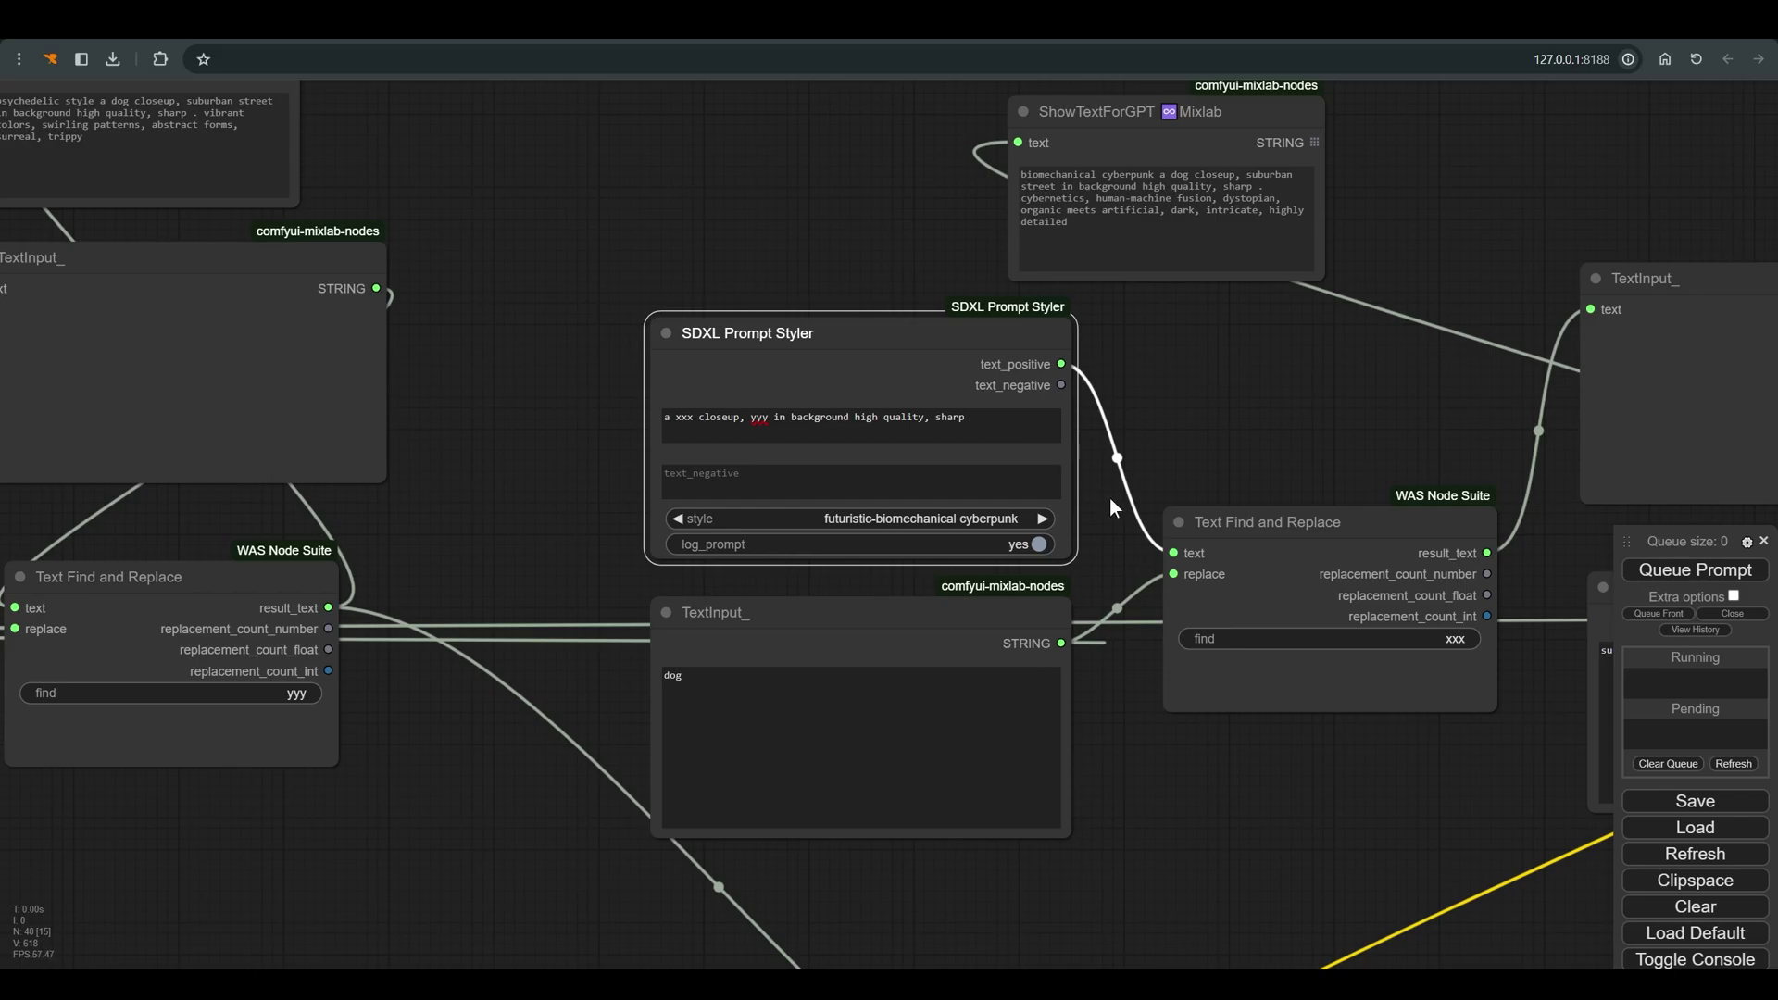
# Select the styler's positive template, then nudge the Text Find and Replace and dog input nodes
pyautogui.moveTo(1118, 509); pyautogui.dragTo(1037, 469)
pyautogui.hotkey('ctrl', 'a')
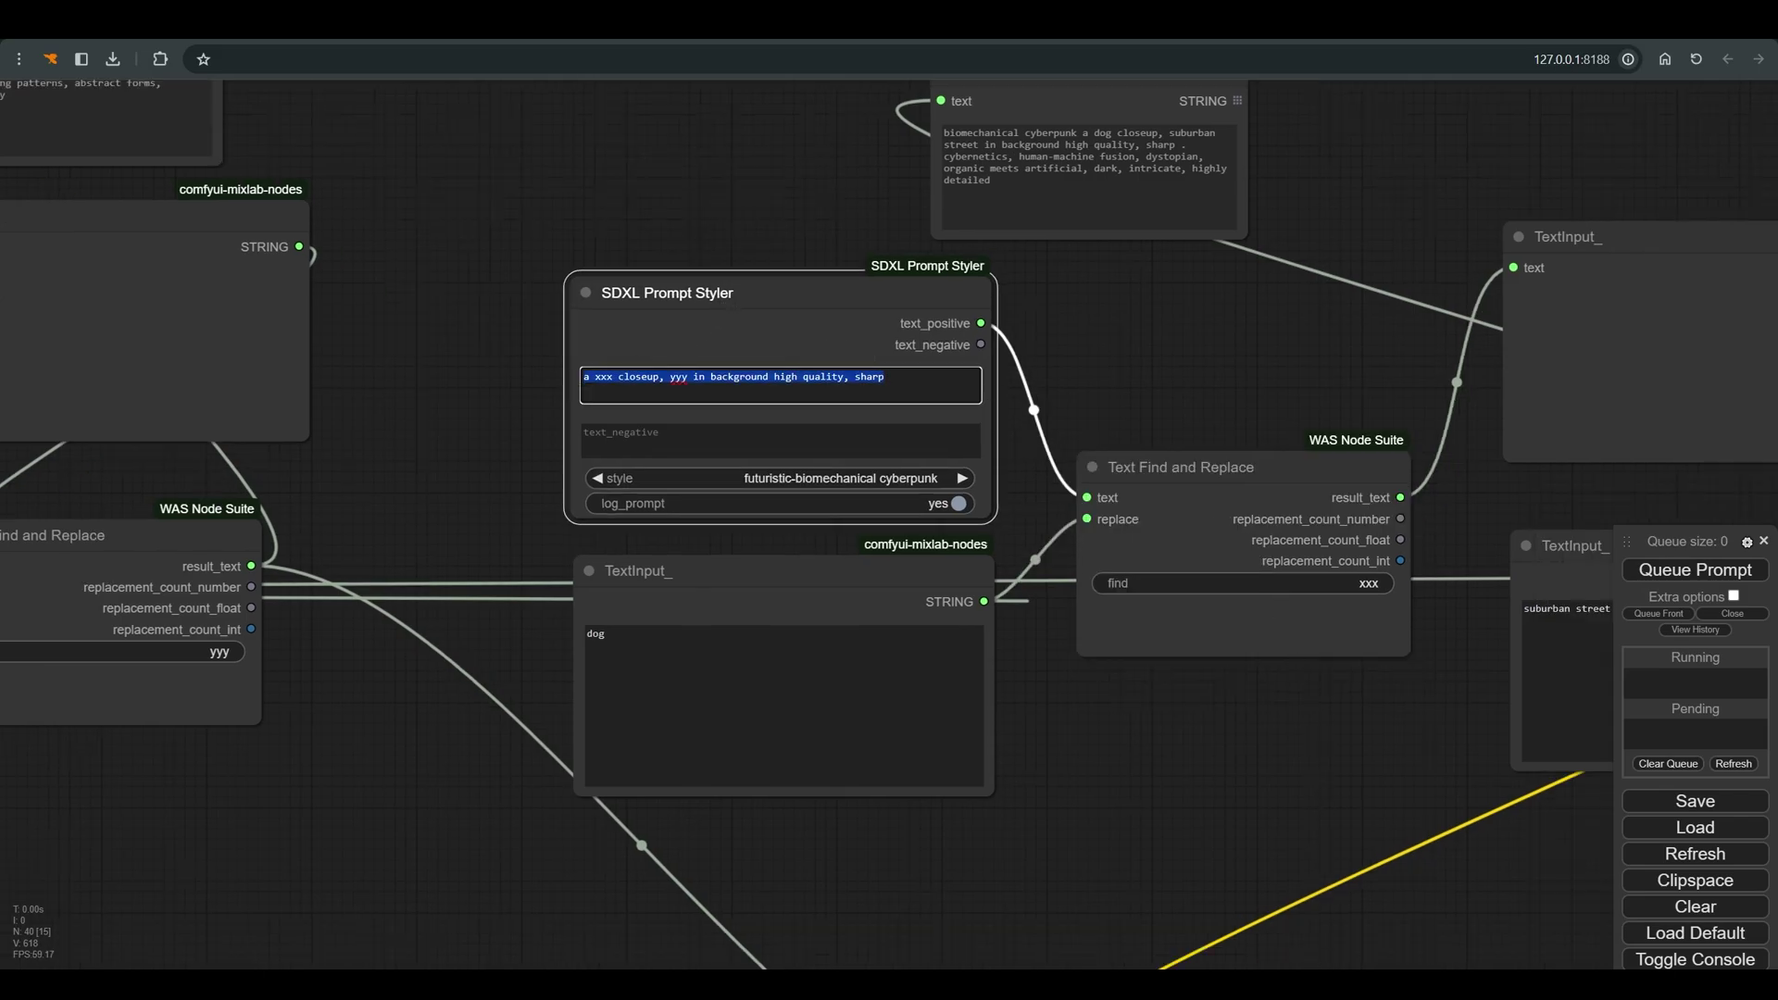
pyautogui.click(1324, 949)
pyautogui.moveTo(1244, 497); pyautogui.dragTo(1246, 482)
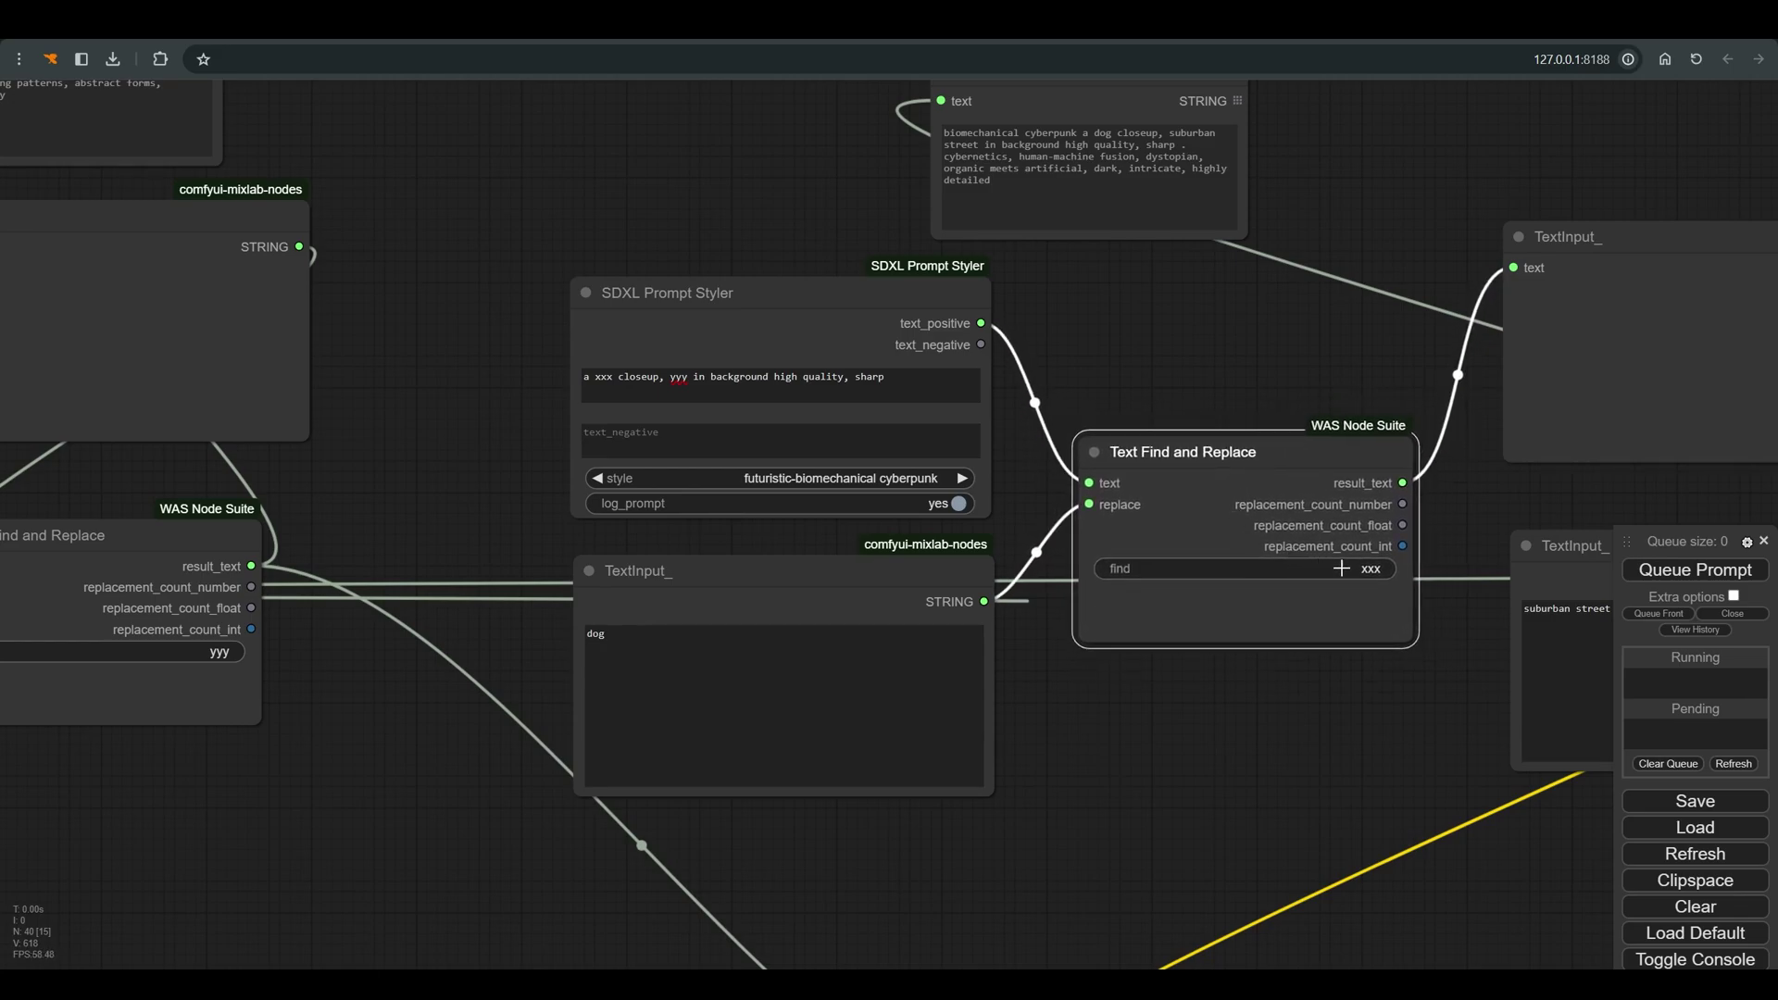
pyautogui.moveTo(904, 572); pyautogui.dragTo(892, 567)
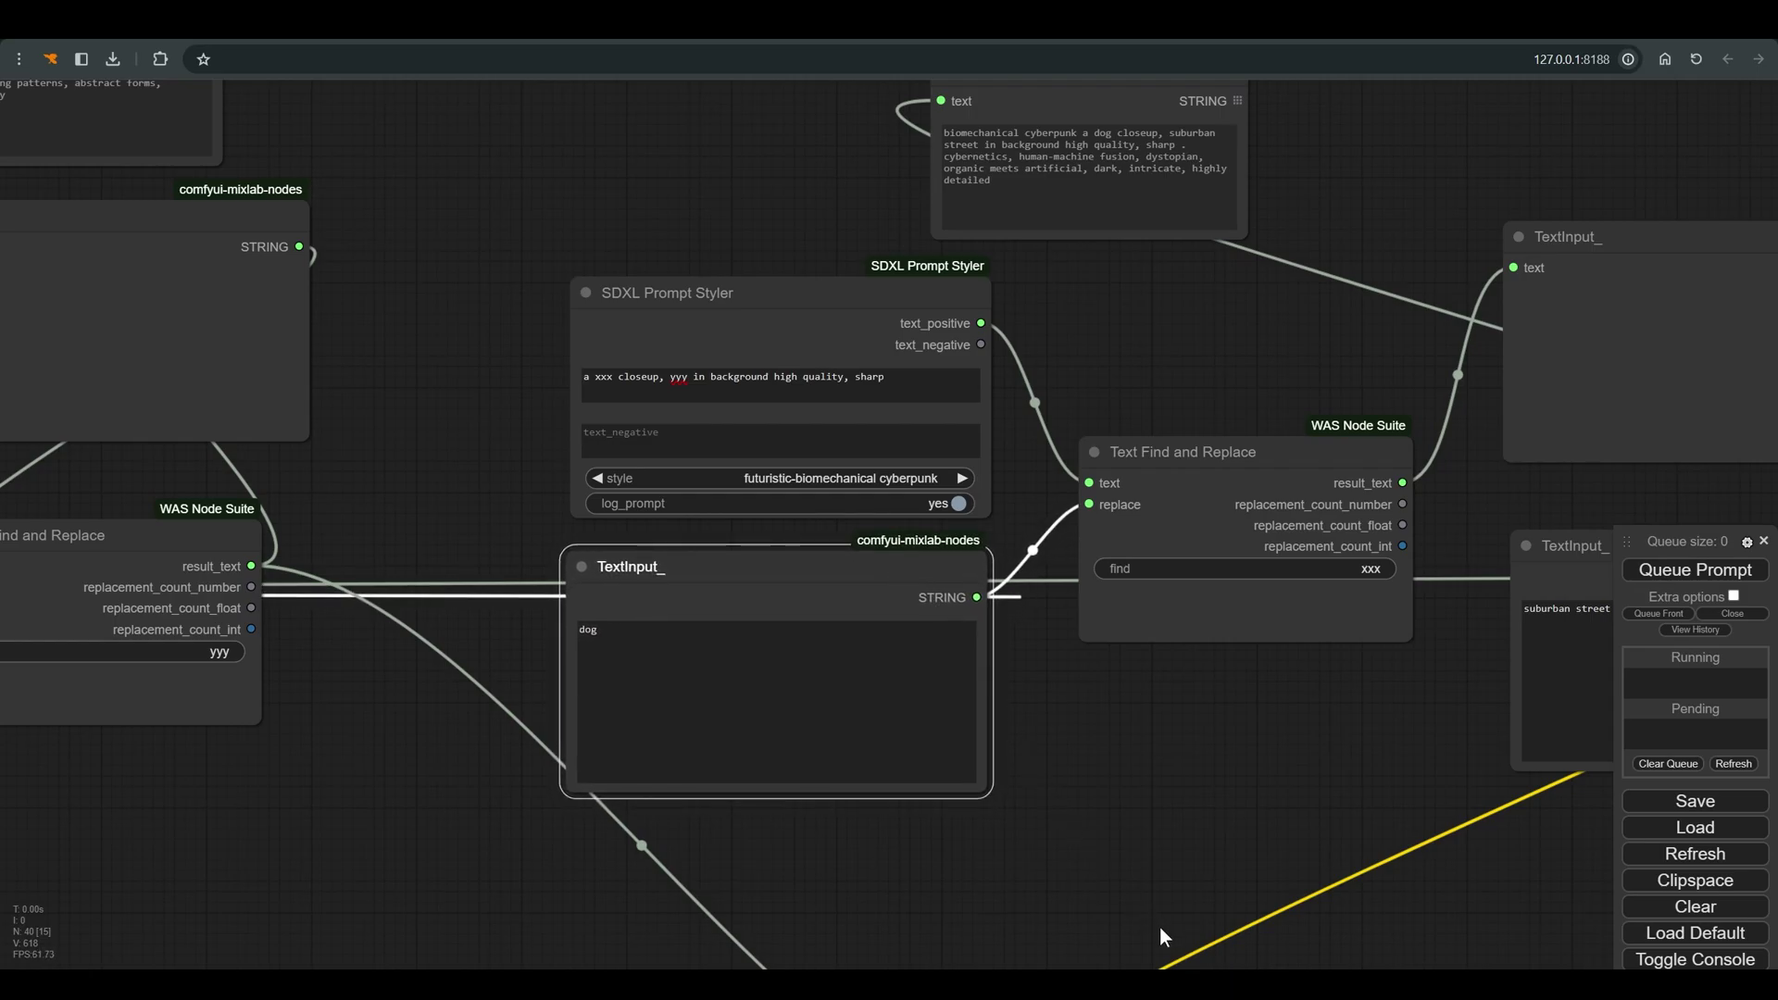
# Link the final replaced prompt text into CLIP Text Encode and place ShowTextForGPT above CLIP Set Last Layer
pyautogui.moveTo(1412, 770); pyautogui.dragTo(866, 826)
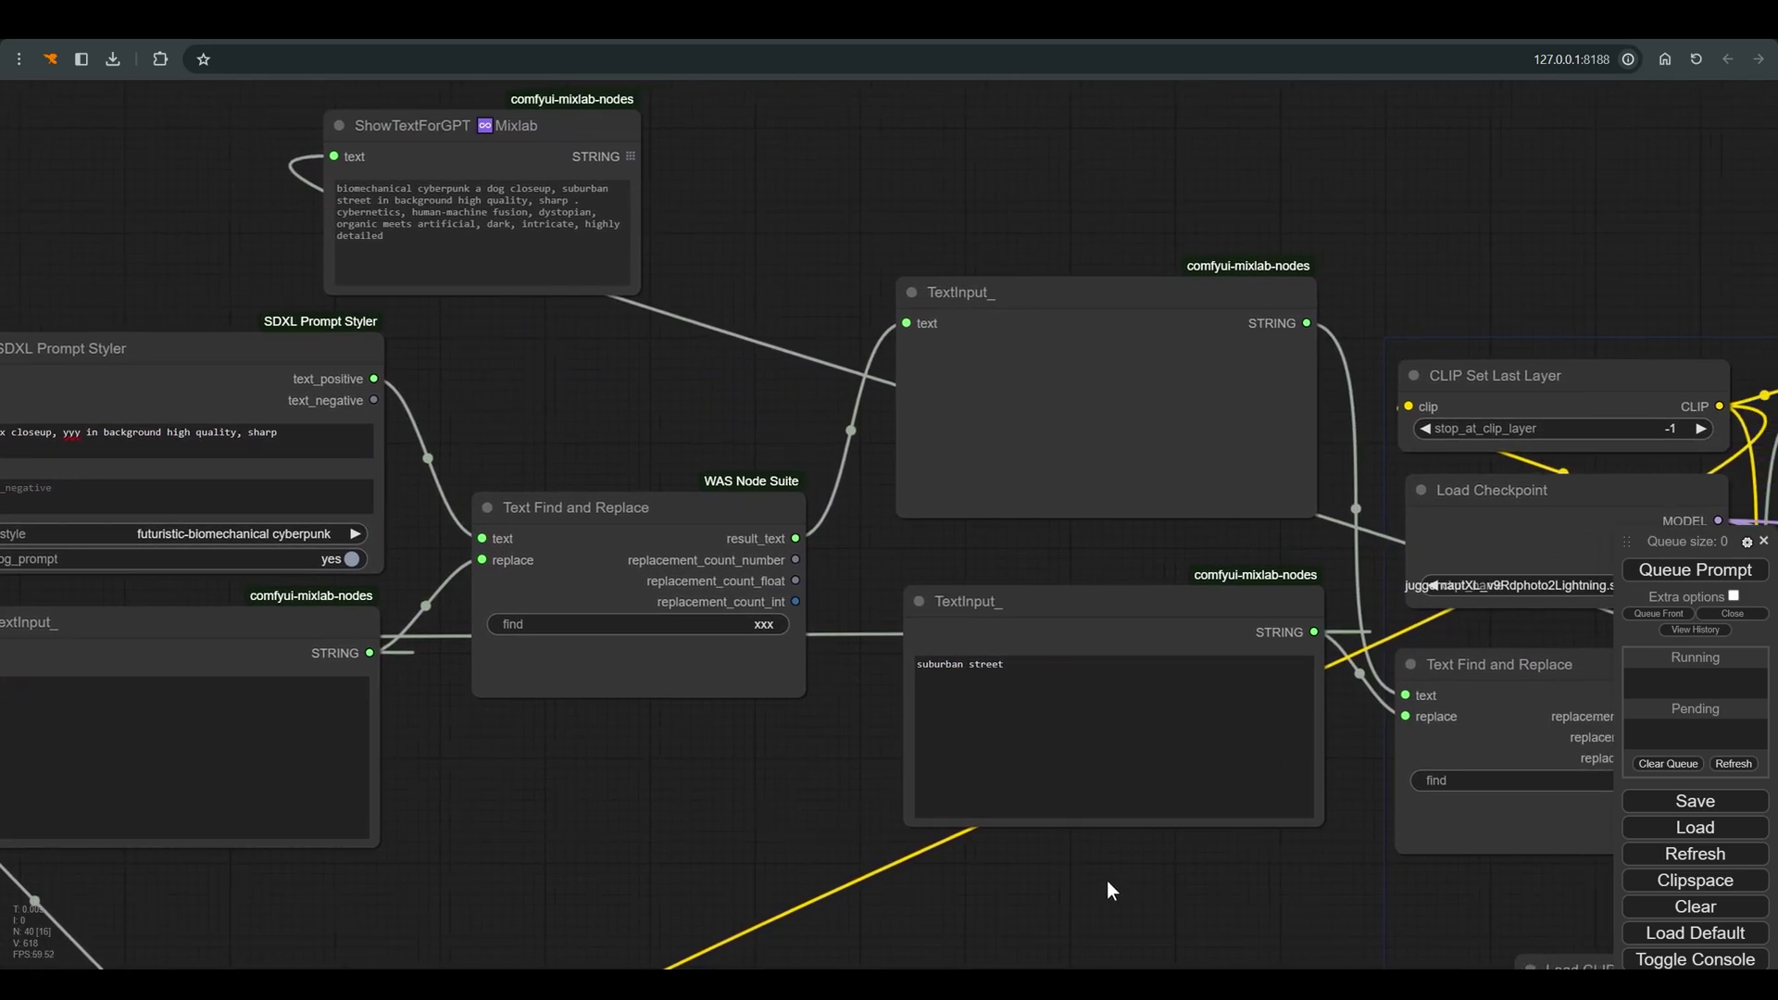
pyautogui.moveTo(1076, 887); pyautogui.dragTo(933, 832)
pyautogui.moveTo(1268, 651); pyautogui.dragTo(1272, 639)
pyautogui.moveTo(902, 580); pyautogui.dragTo(889, 587)
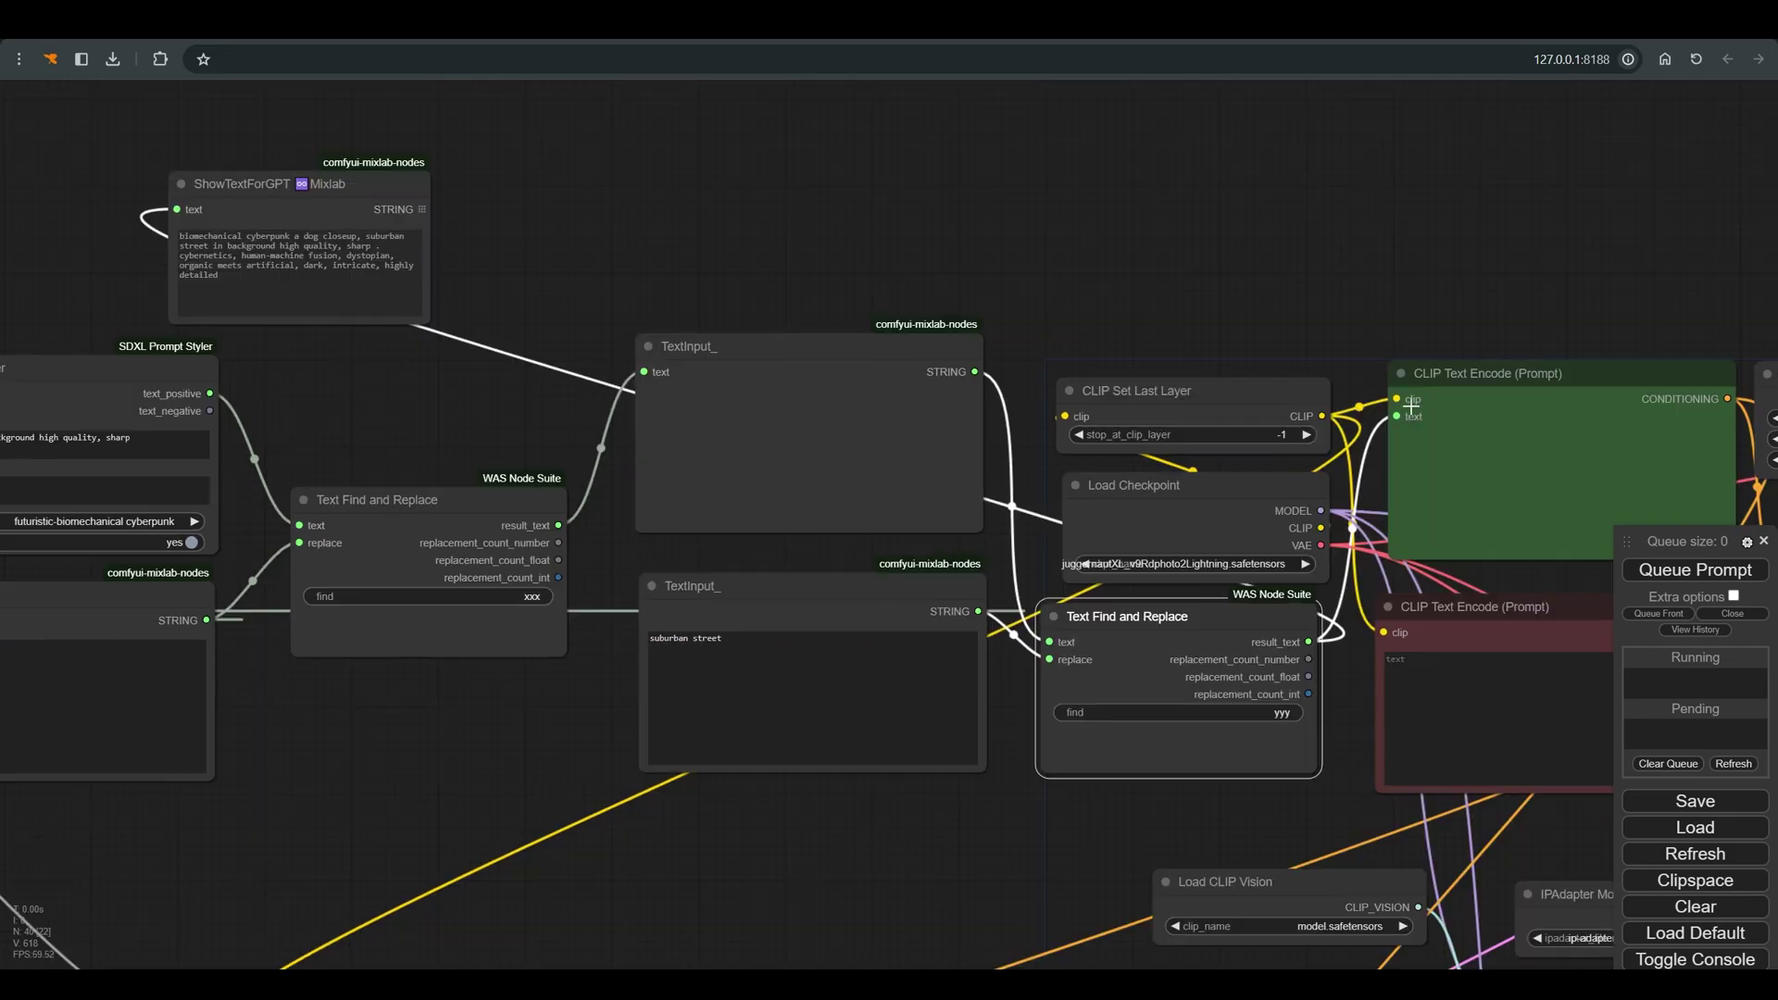
pyautogui.moveTo(1398, 416); pyautogui.dragTo(1398, 416)
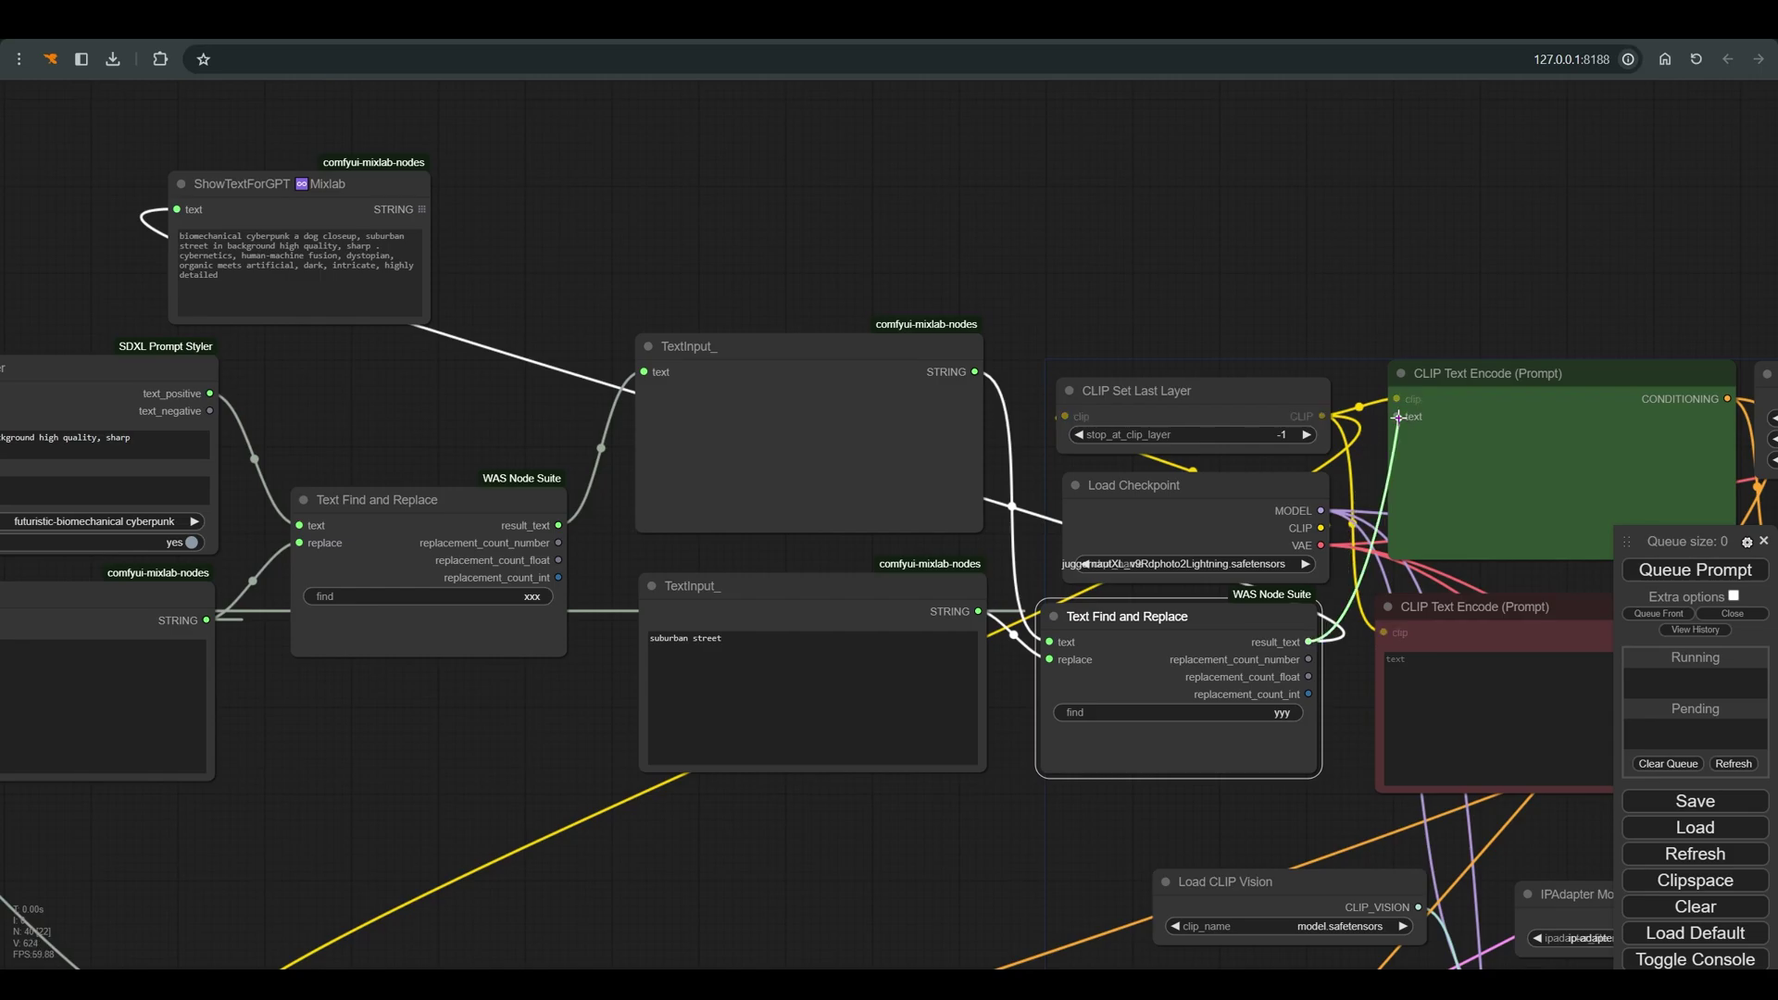
pyautogui.moveTo(1477, 375); pyautogui.dragTo(1219, 274)
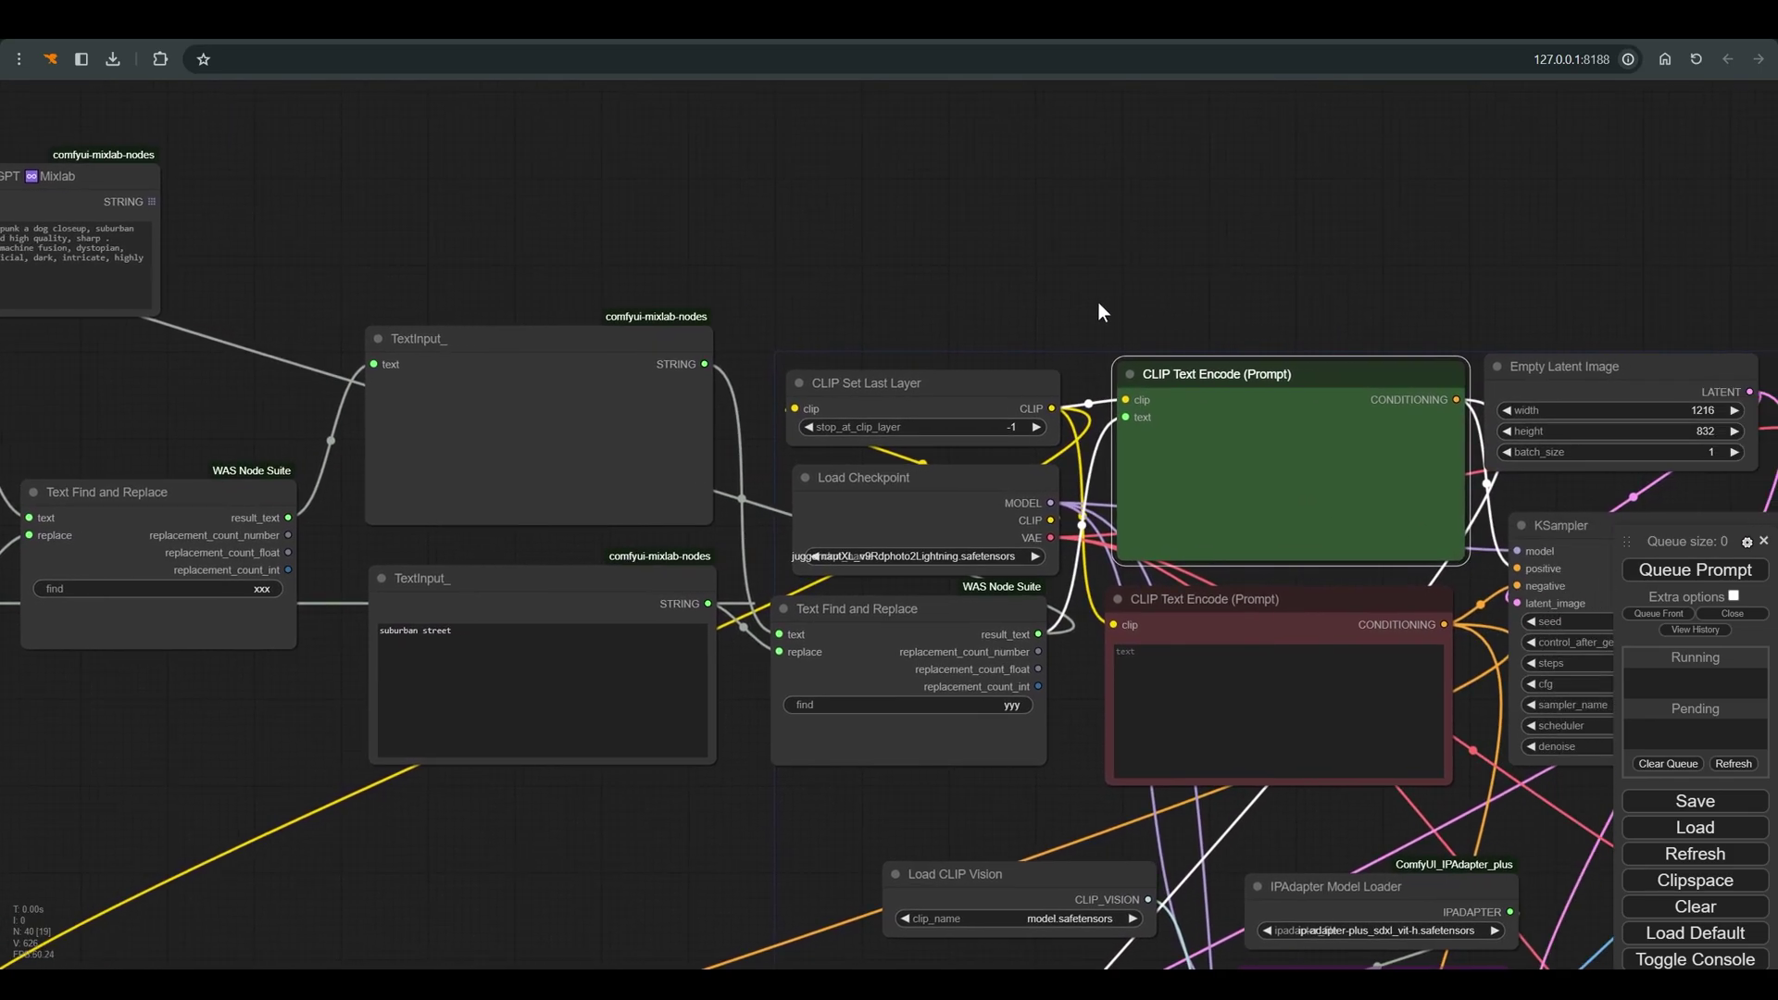
pyautogui.moveTo(47, 169); pyautogui.dragTo(946, 198)
pyautogui.scroll(3, 946, 198)
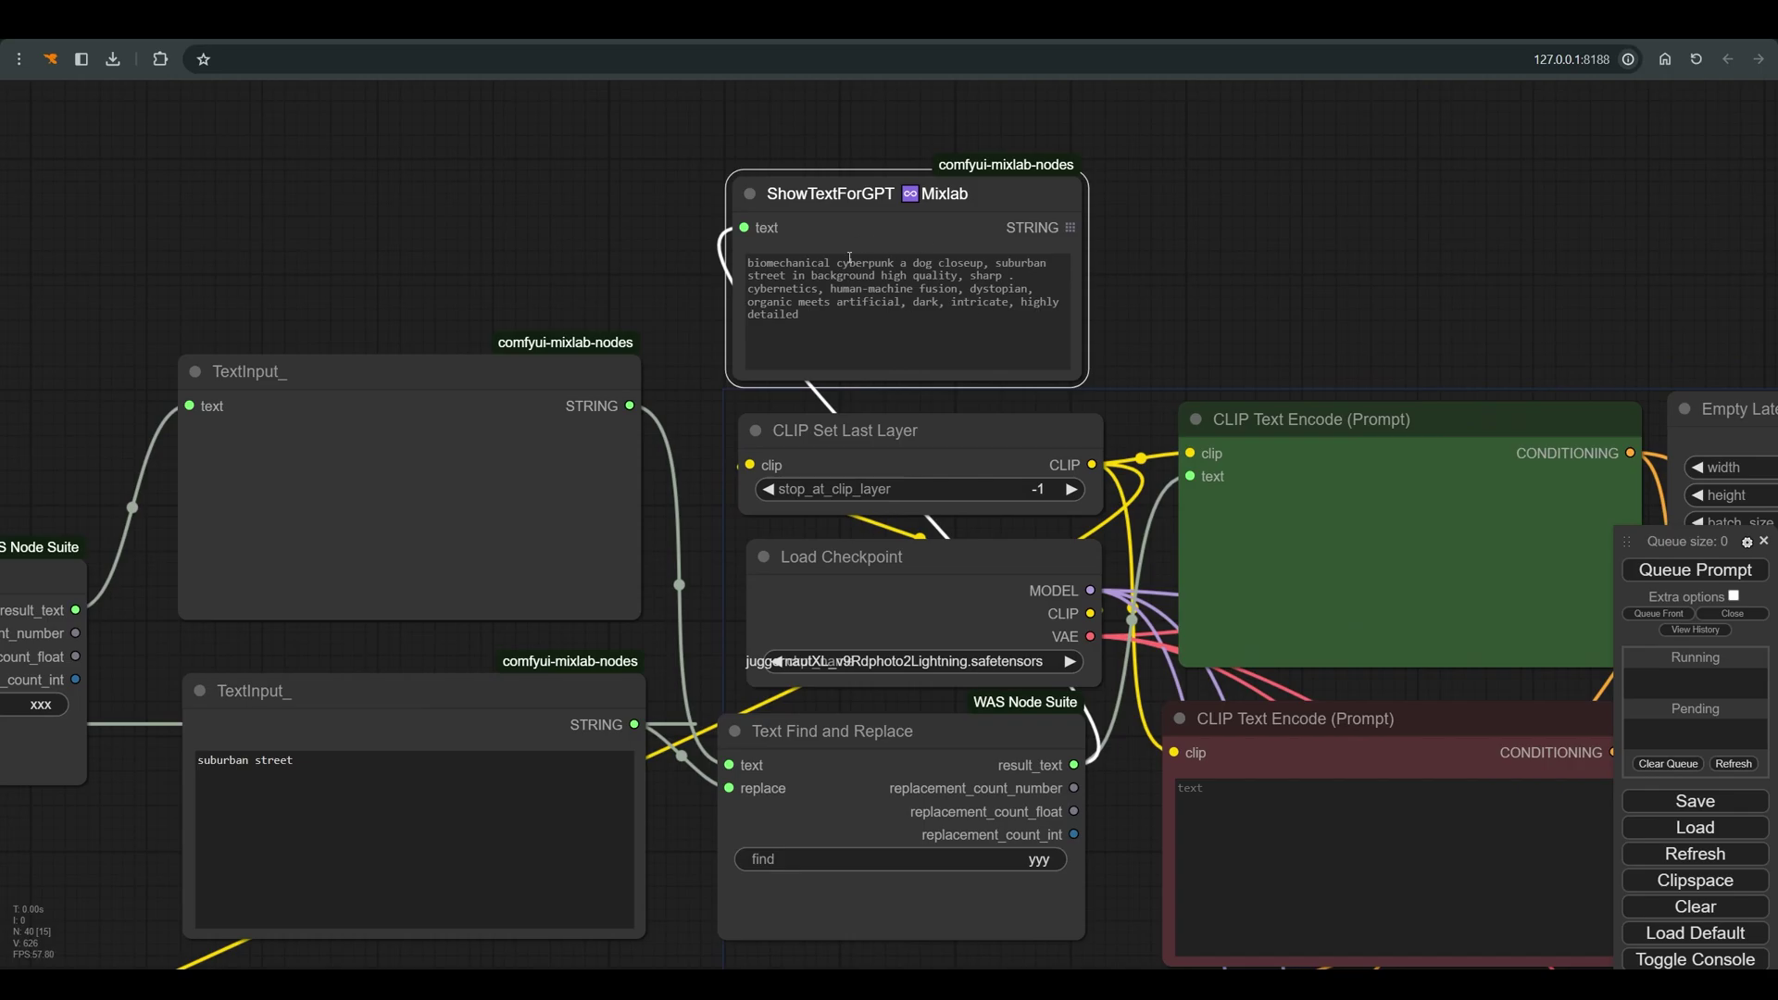
# Move ShowTextForGPT far left above Text Find and Replace and bring the robot-dog preview into view
pyautogui.click(1177, 733)
pyautogui.scroll(-2, 1177, 733)
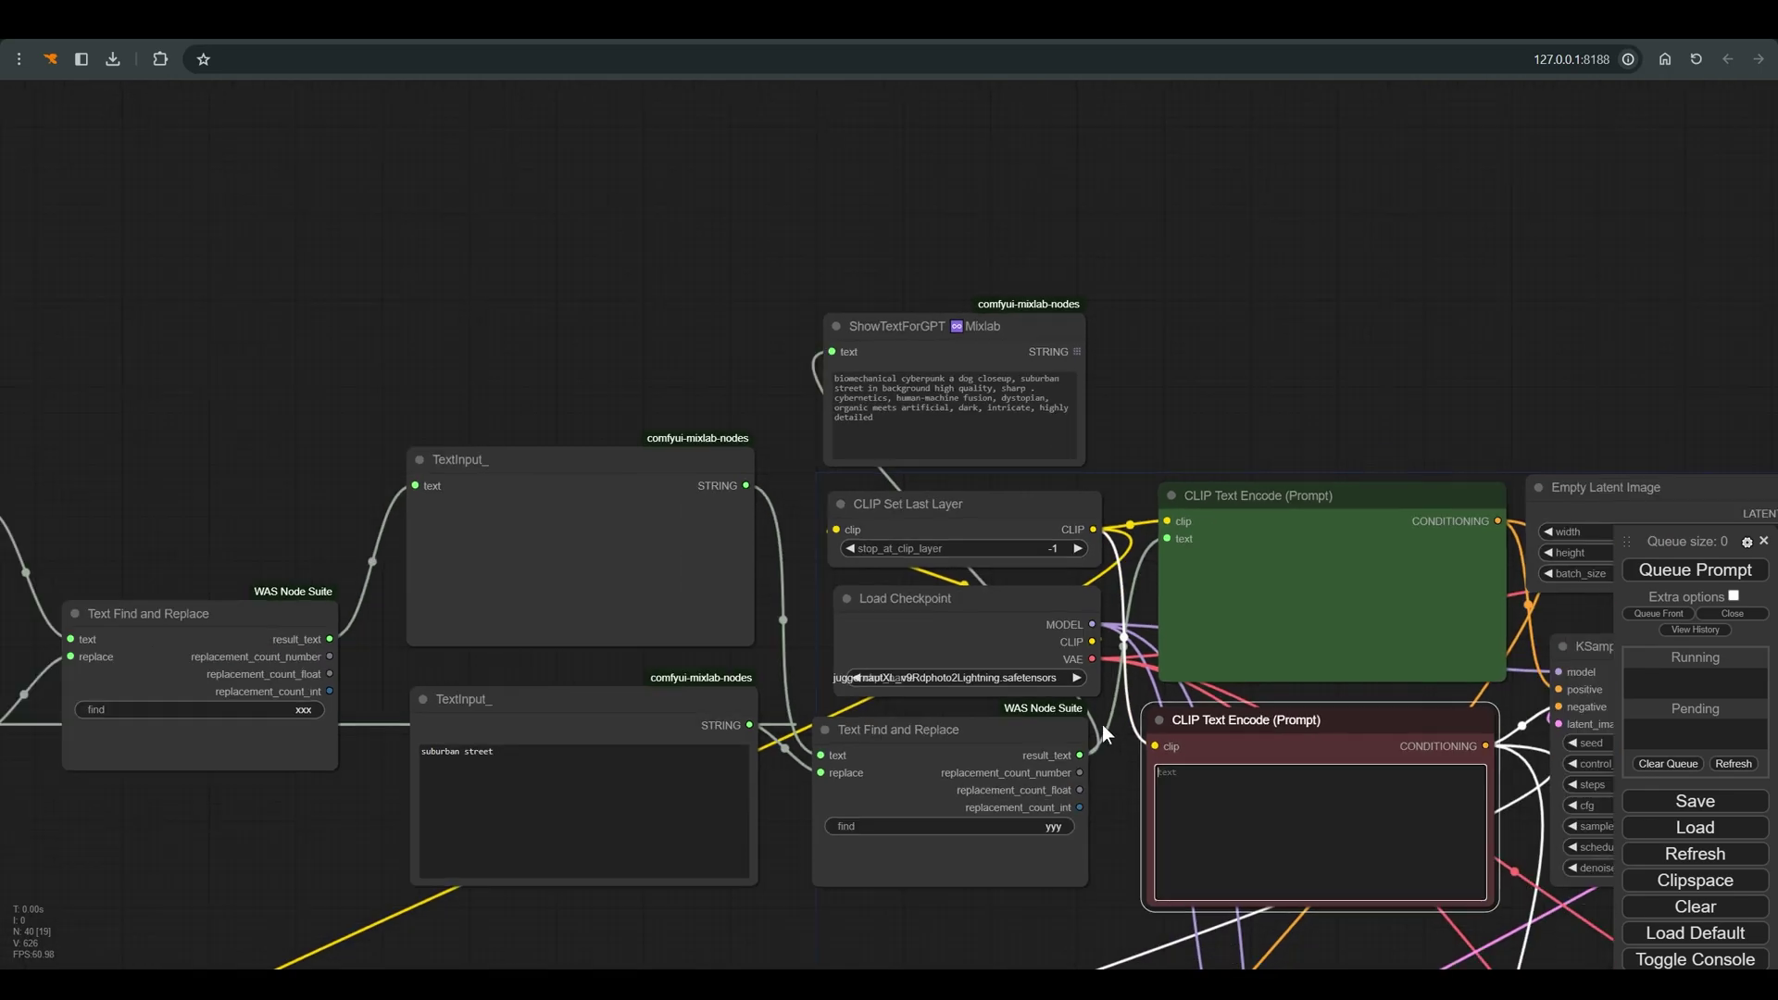
pyautogui.scroll(-1, 852, 368)
pyautogui.moveTo(671, 361); pyautogui.dragTo(1031, 352)
pyautogui.moveTo(1261, 352); pyautogui.dragTo(644, 437)
pyautogui.scroll(6, 550, 507)
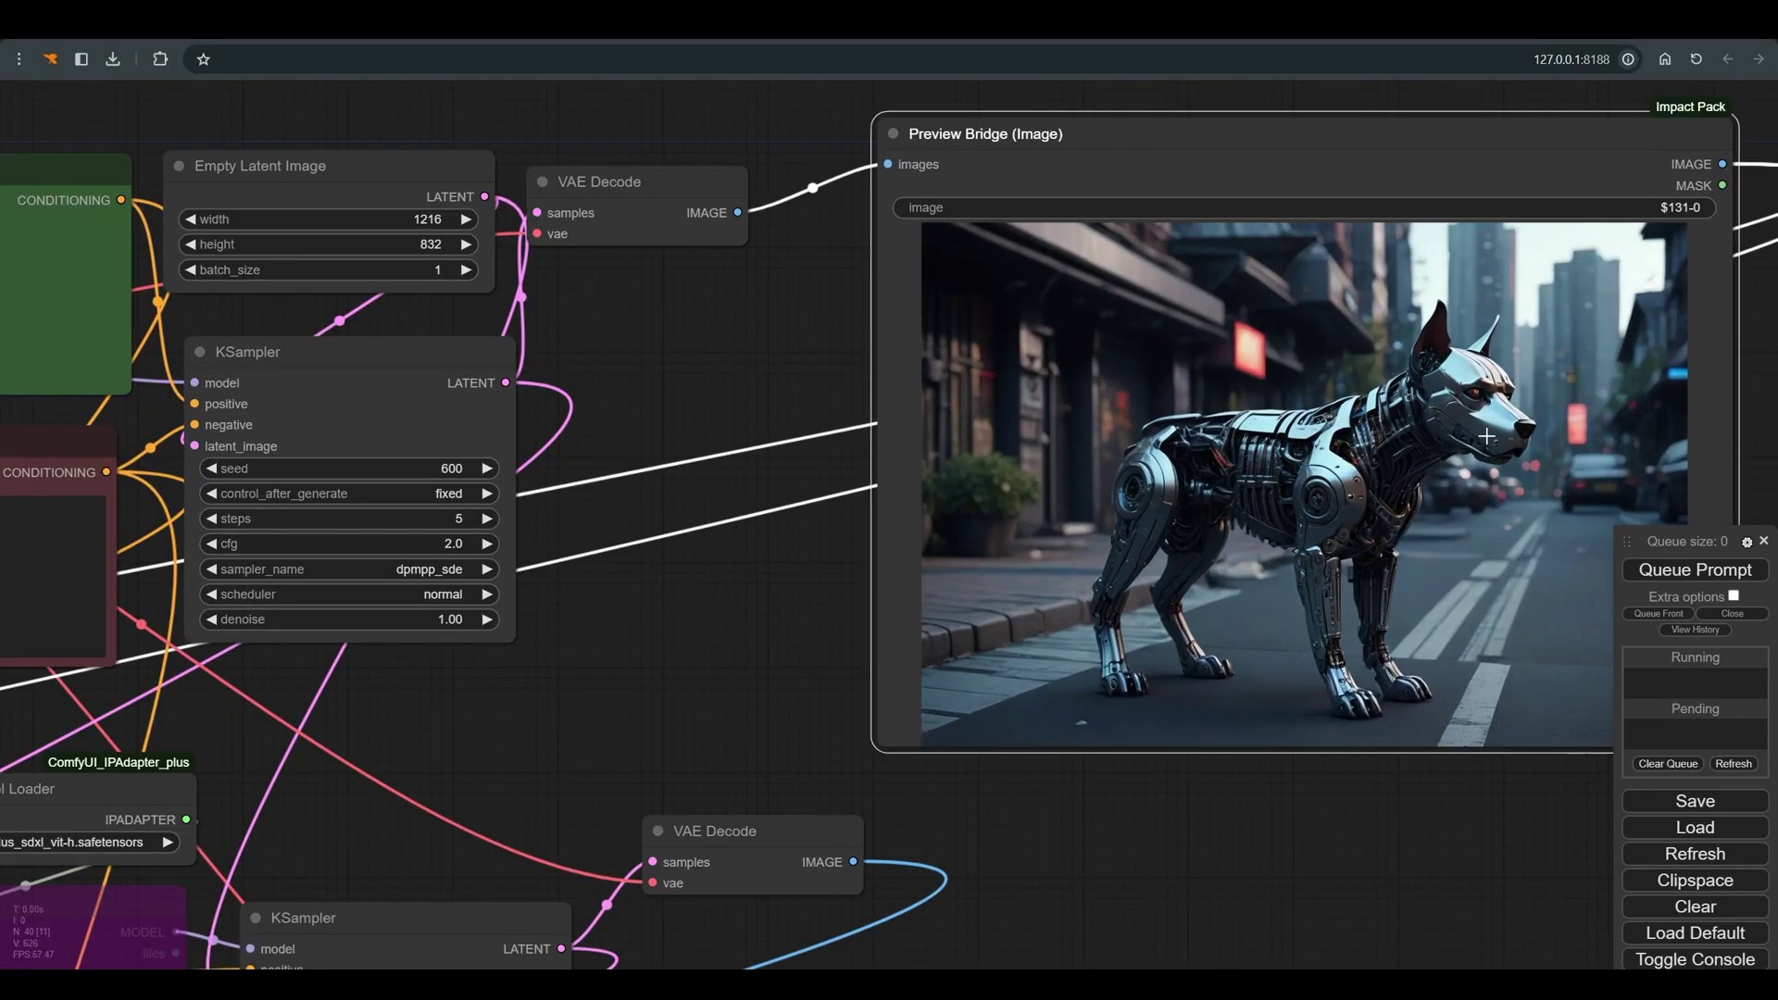
# Un-bypass the IPAdapter Tiled node with Ctrl+B and align it with the IPAdapter Model Loader
pyautogui.scroll(-6, 1486, 436)
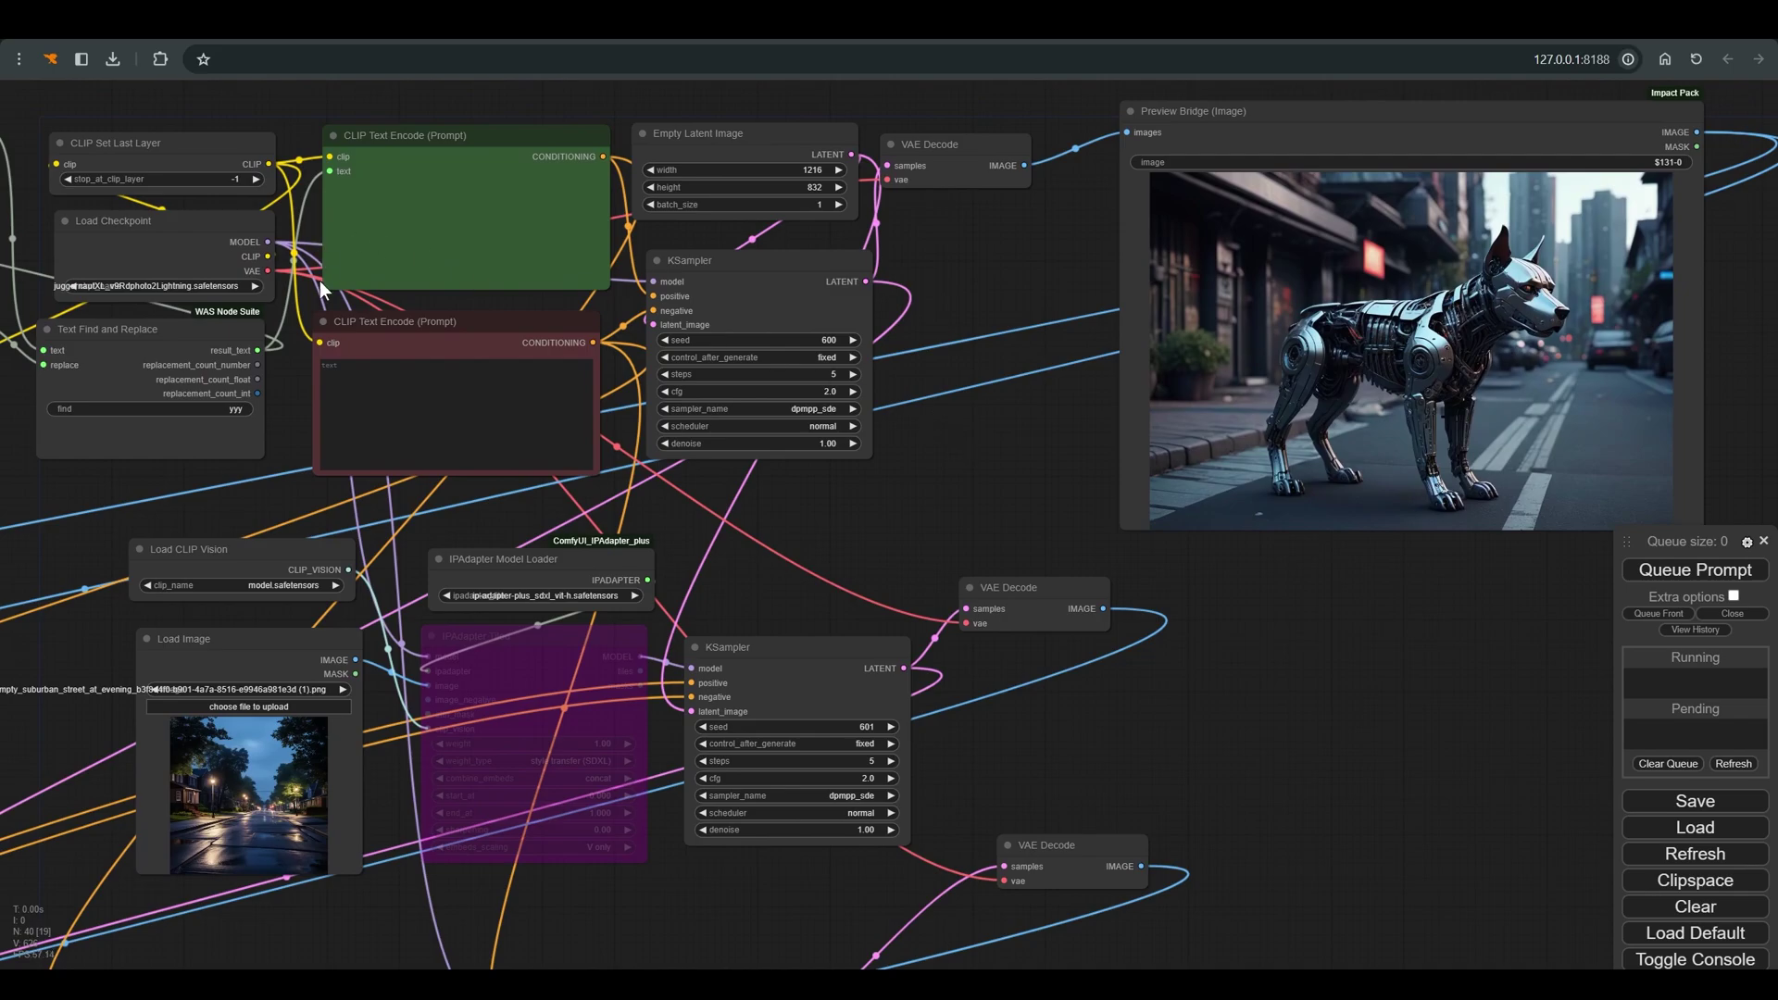
pyautogui.click(542, 668)
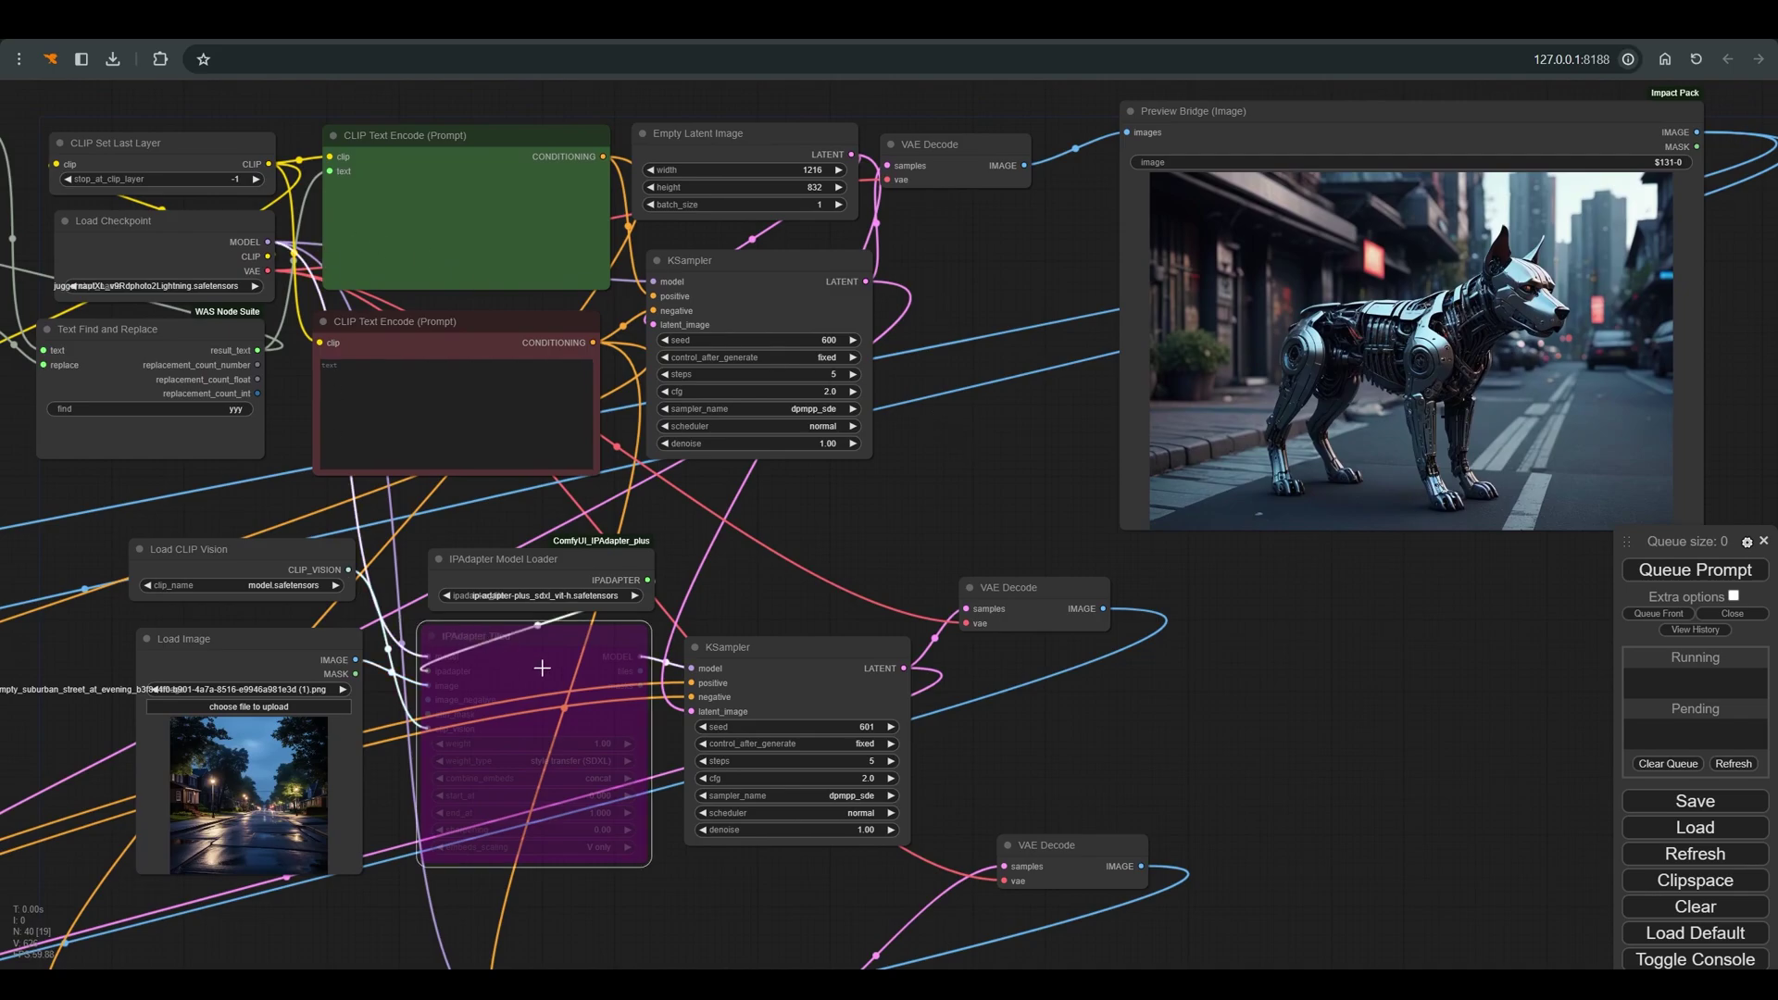
pyautogui.hotkey('ctrl', 'b')
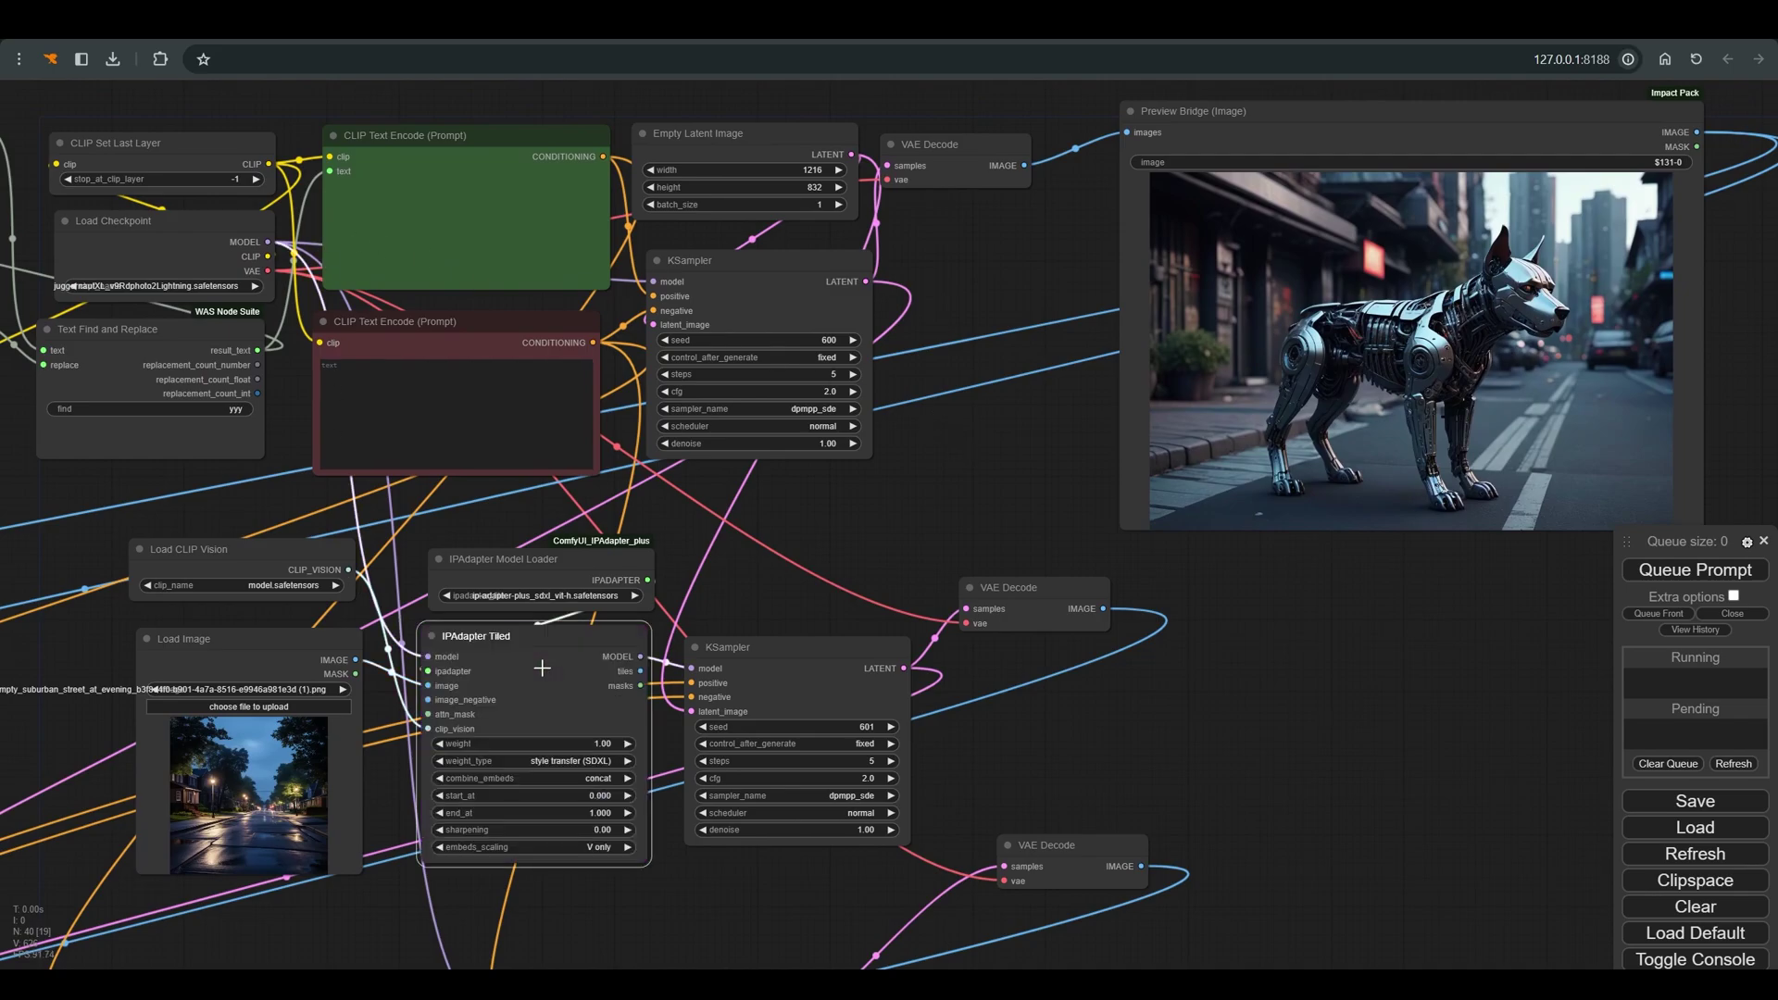
pyautogui.moveTo(541, 667); pyautogui.dragTo(552, 664)
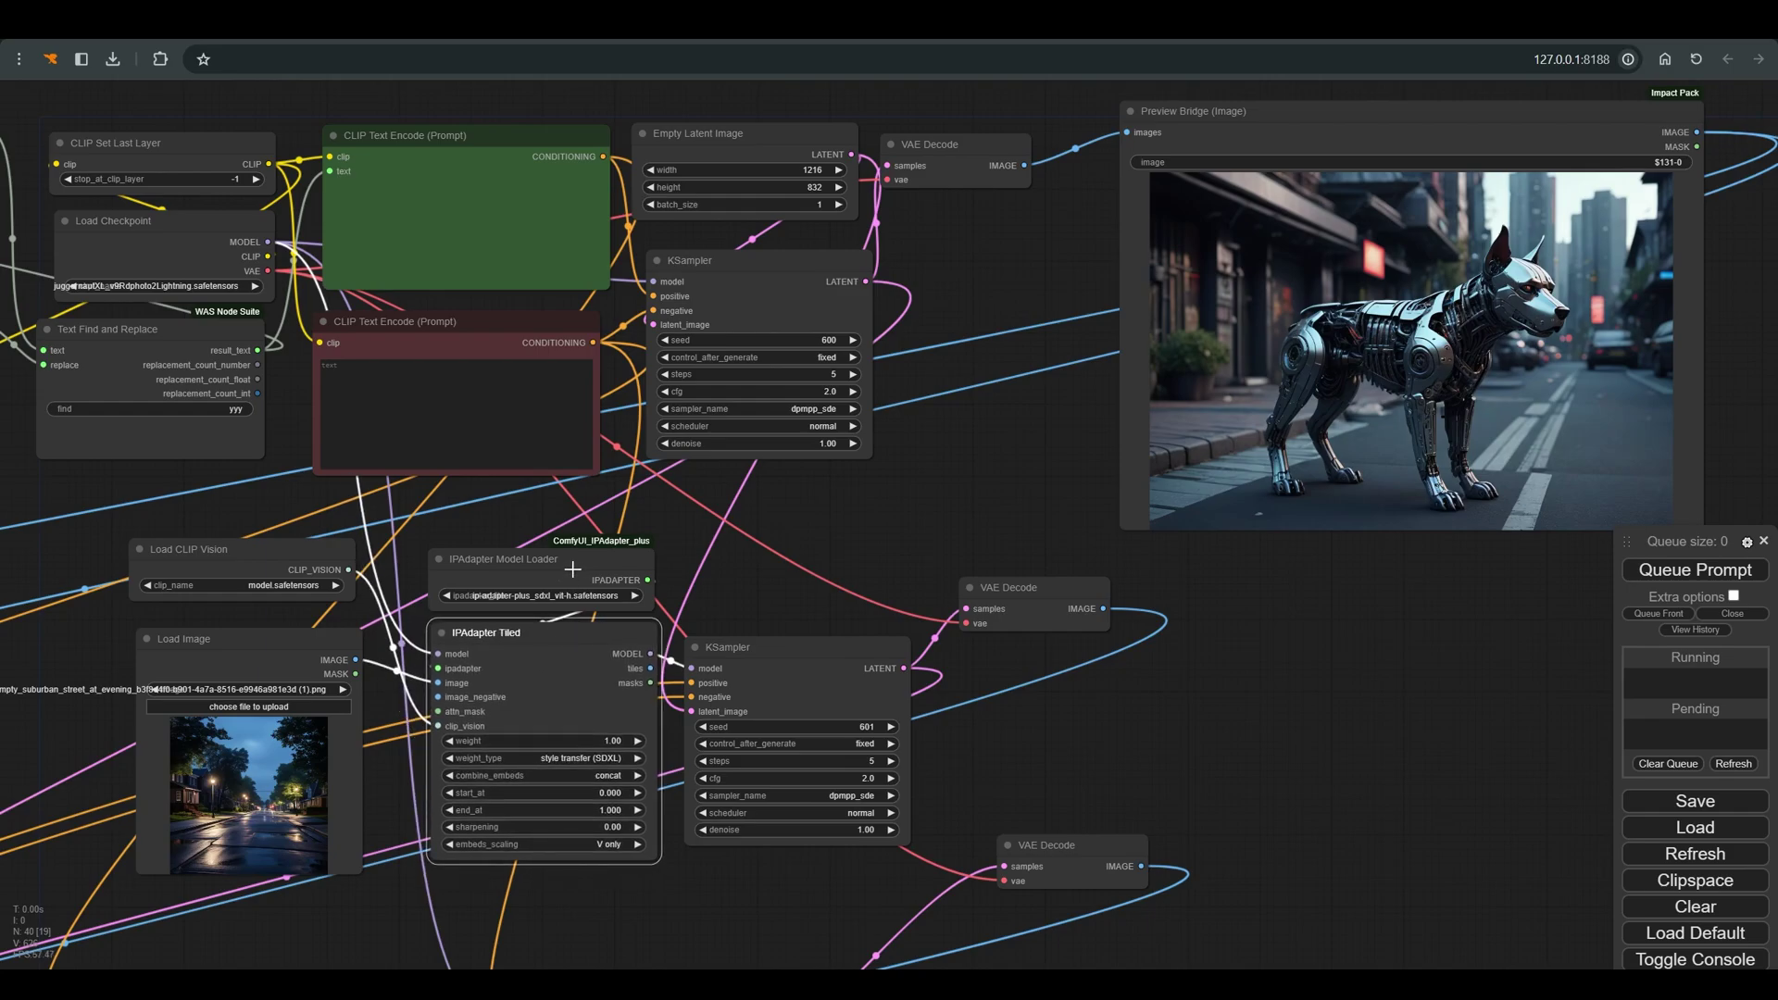
pyautogui.moveTo(573, 566); pyautogui.dragTo(570, 561)
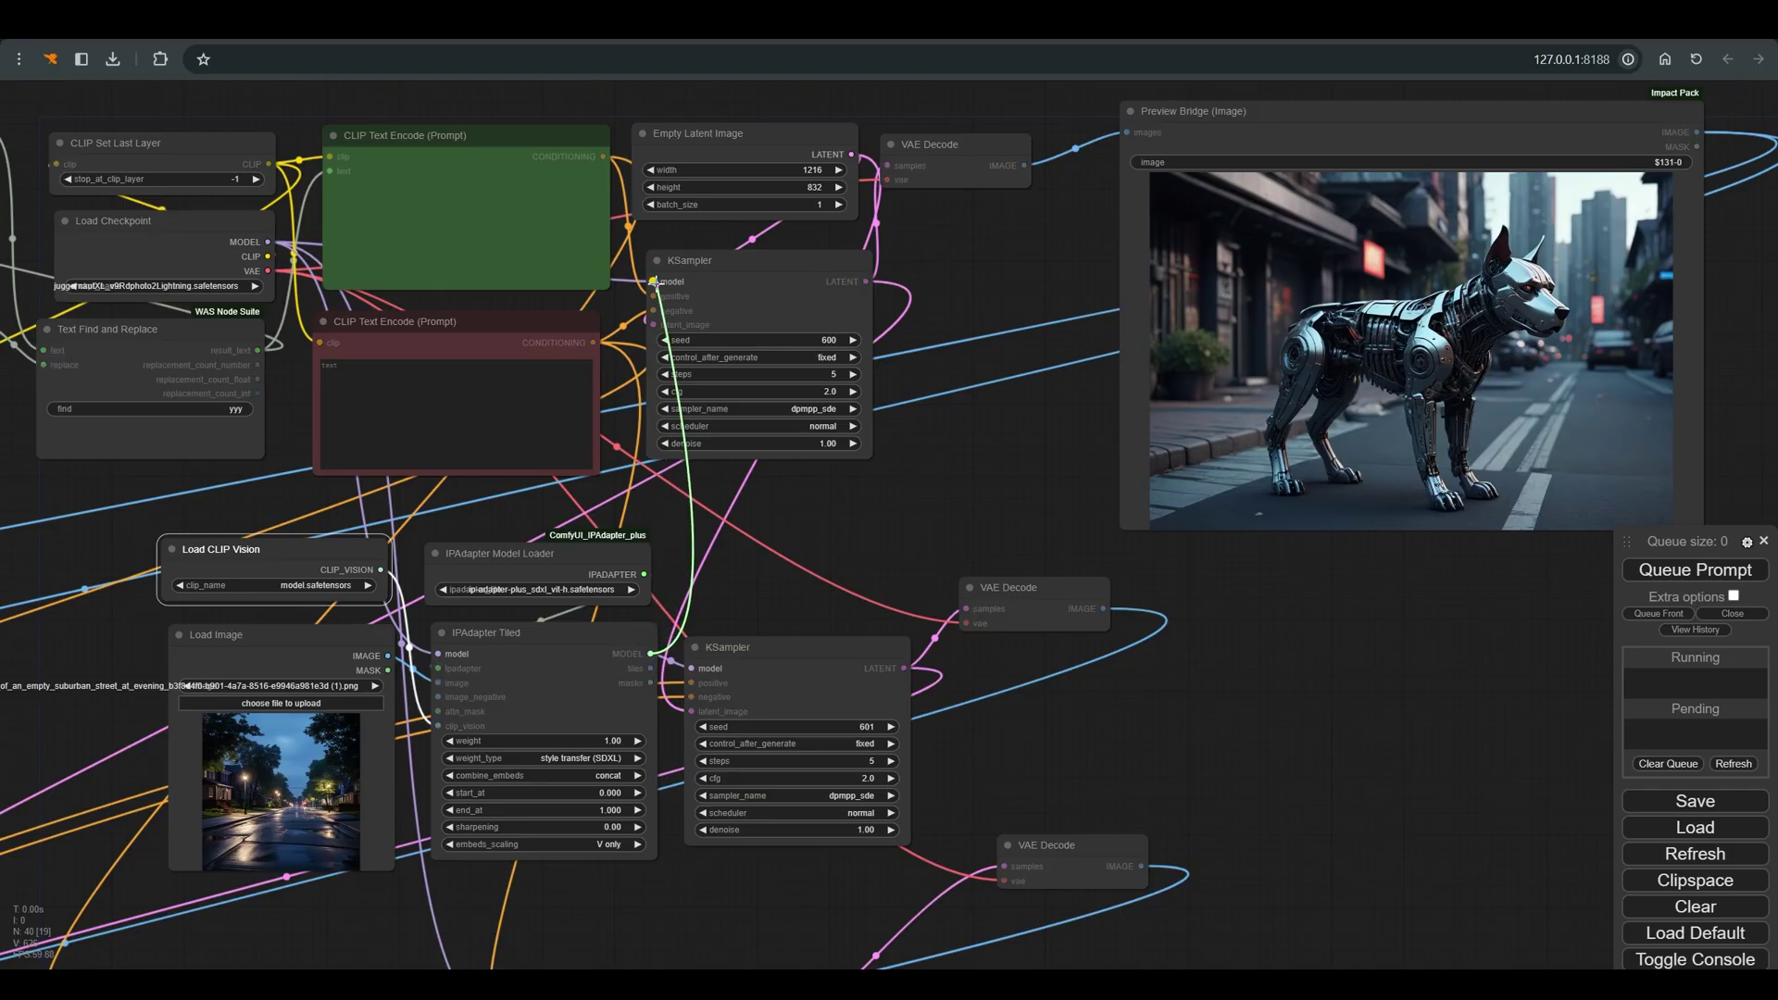
# Keep IPAdapter Tiled's weight type at style transfer (SDXL) and check the restyled dog preview
pyautogui.click(574, 758)
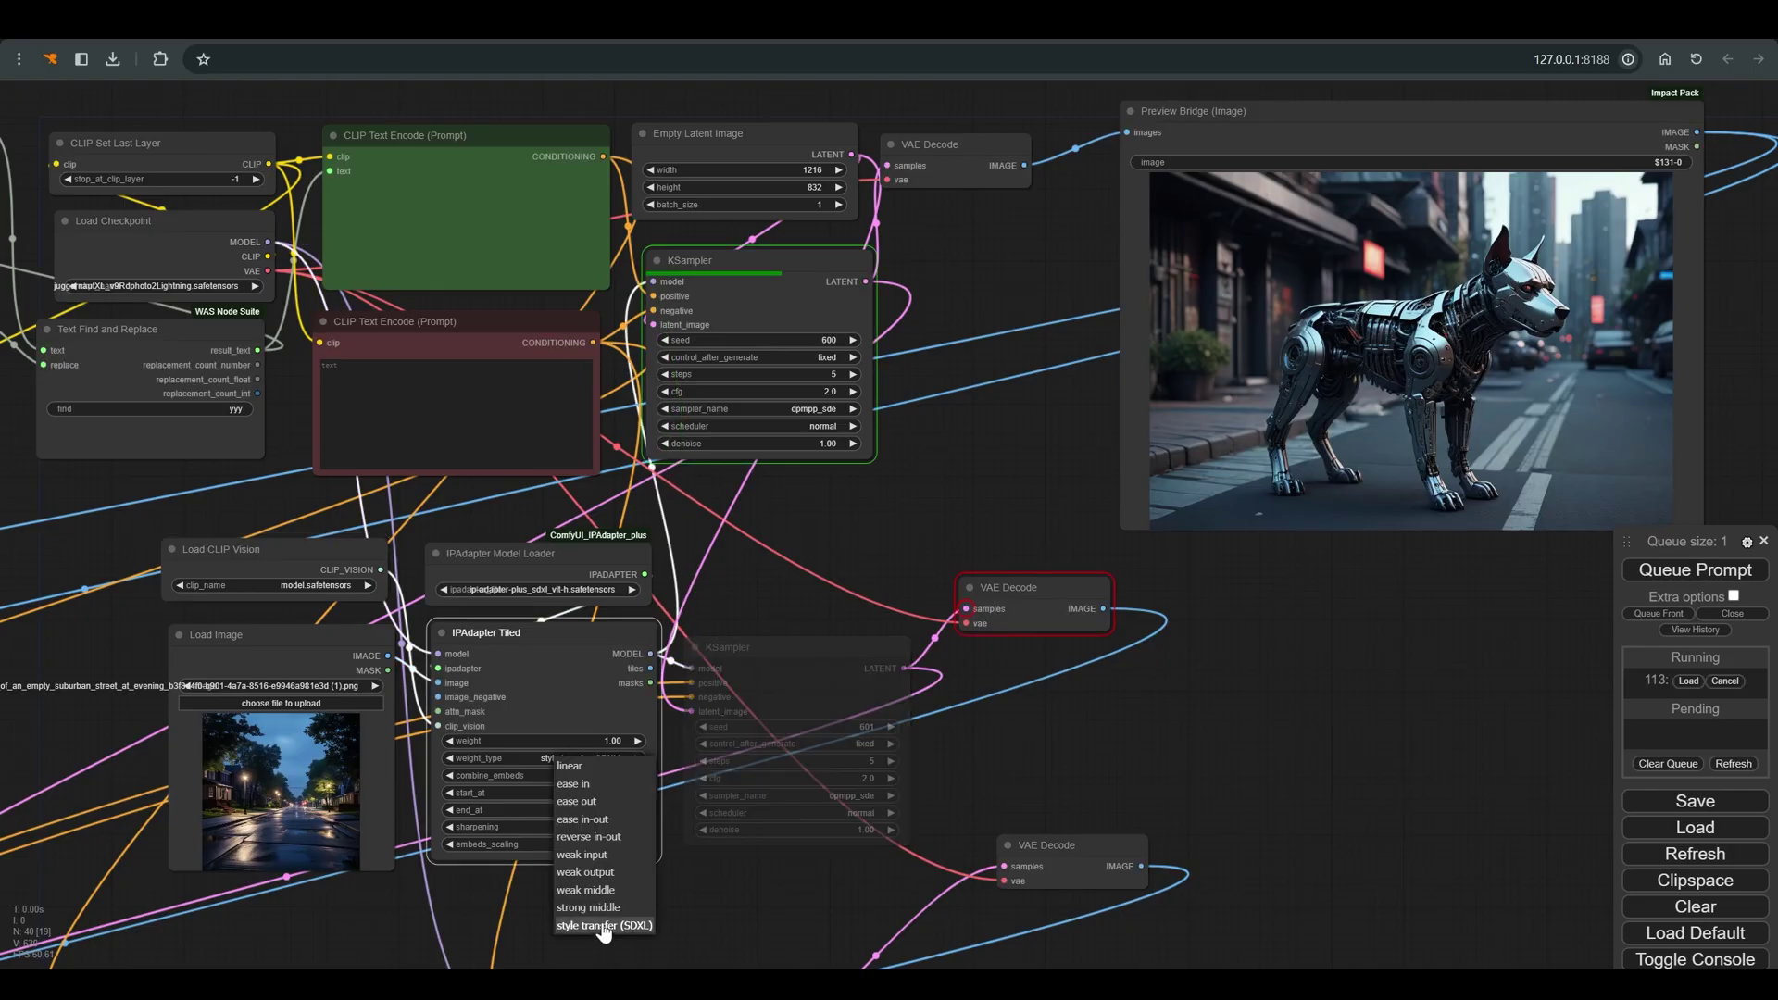
pyautogui.click(601, 927)
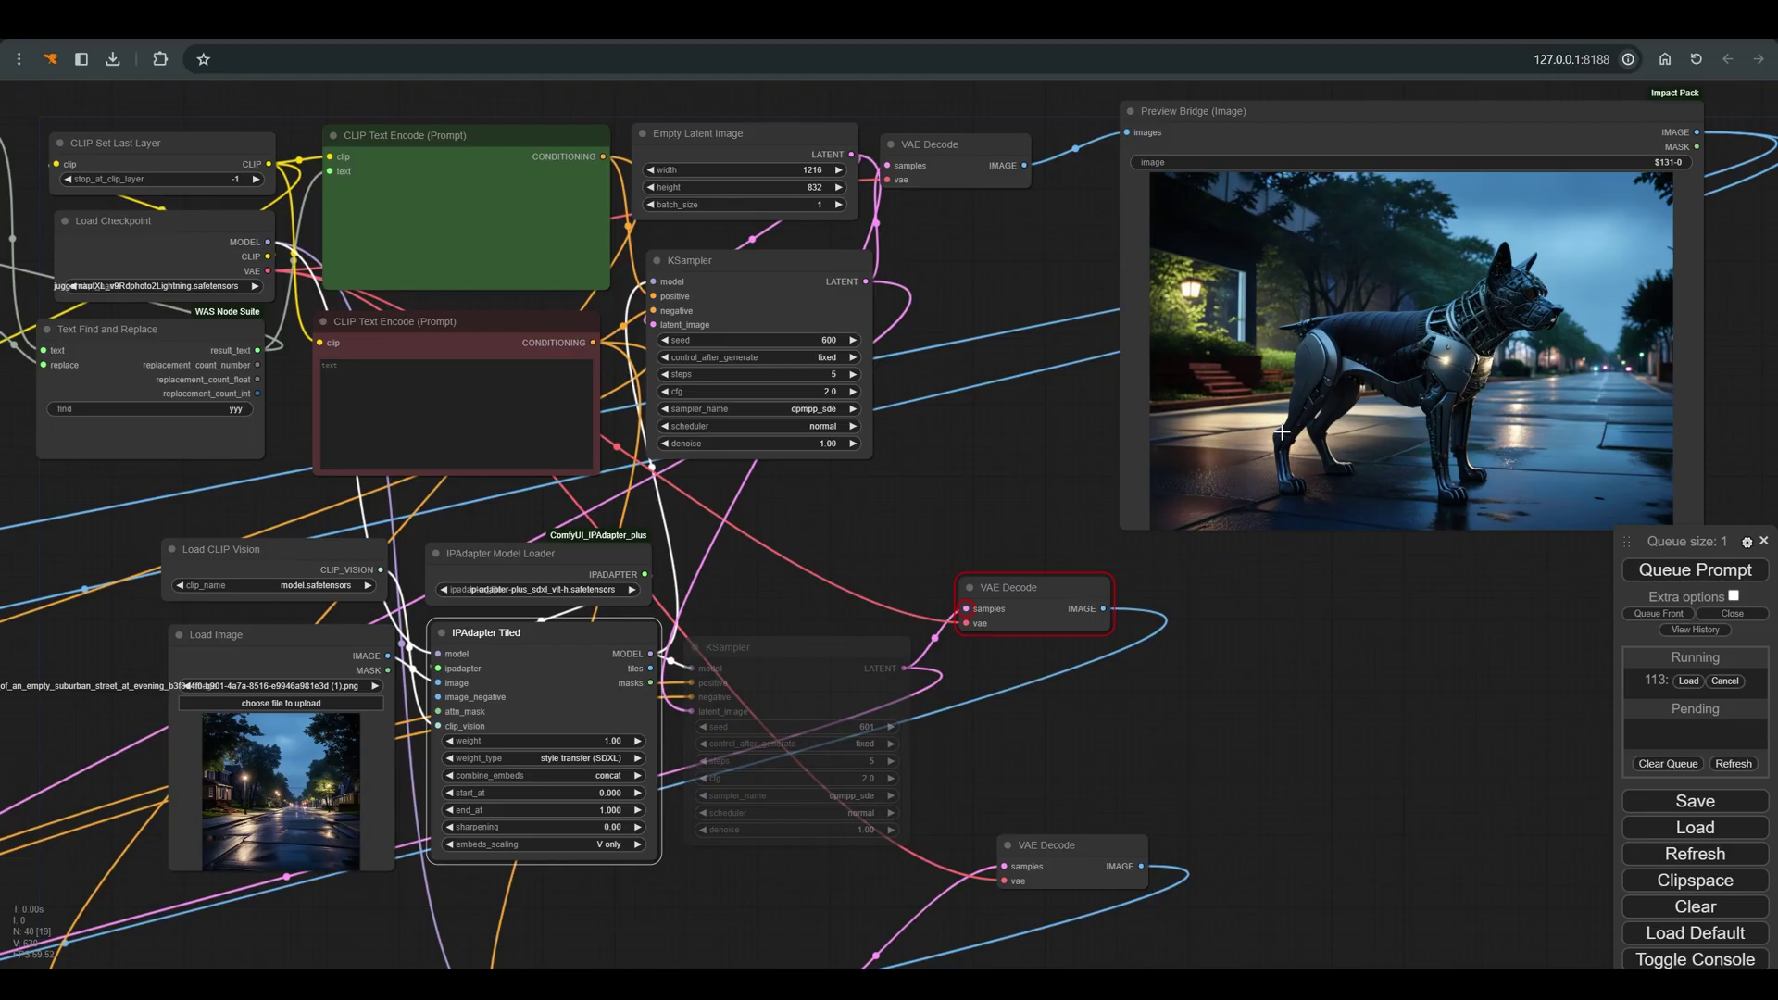
pyautogui.scroll(3, 1565, 329)
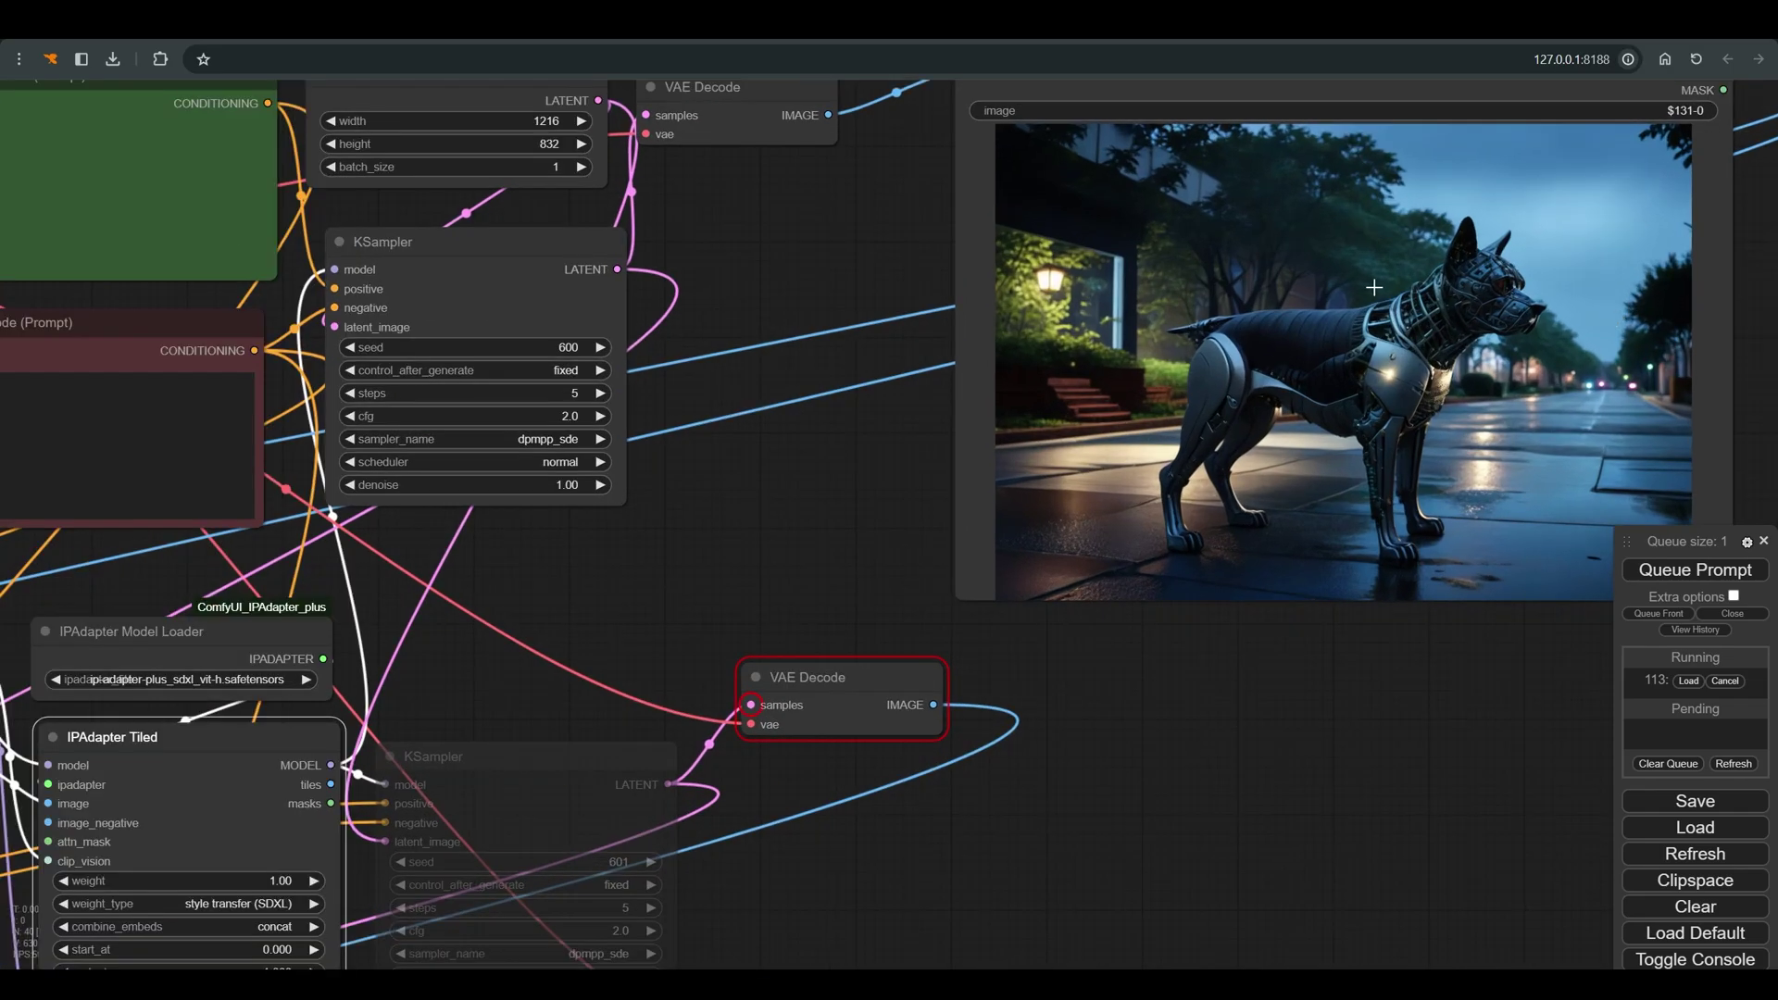
pyautogui.scroll(-2, 1362, 296)
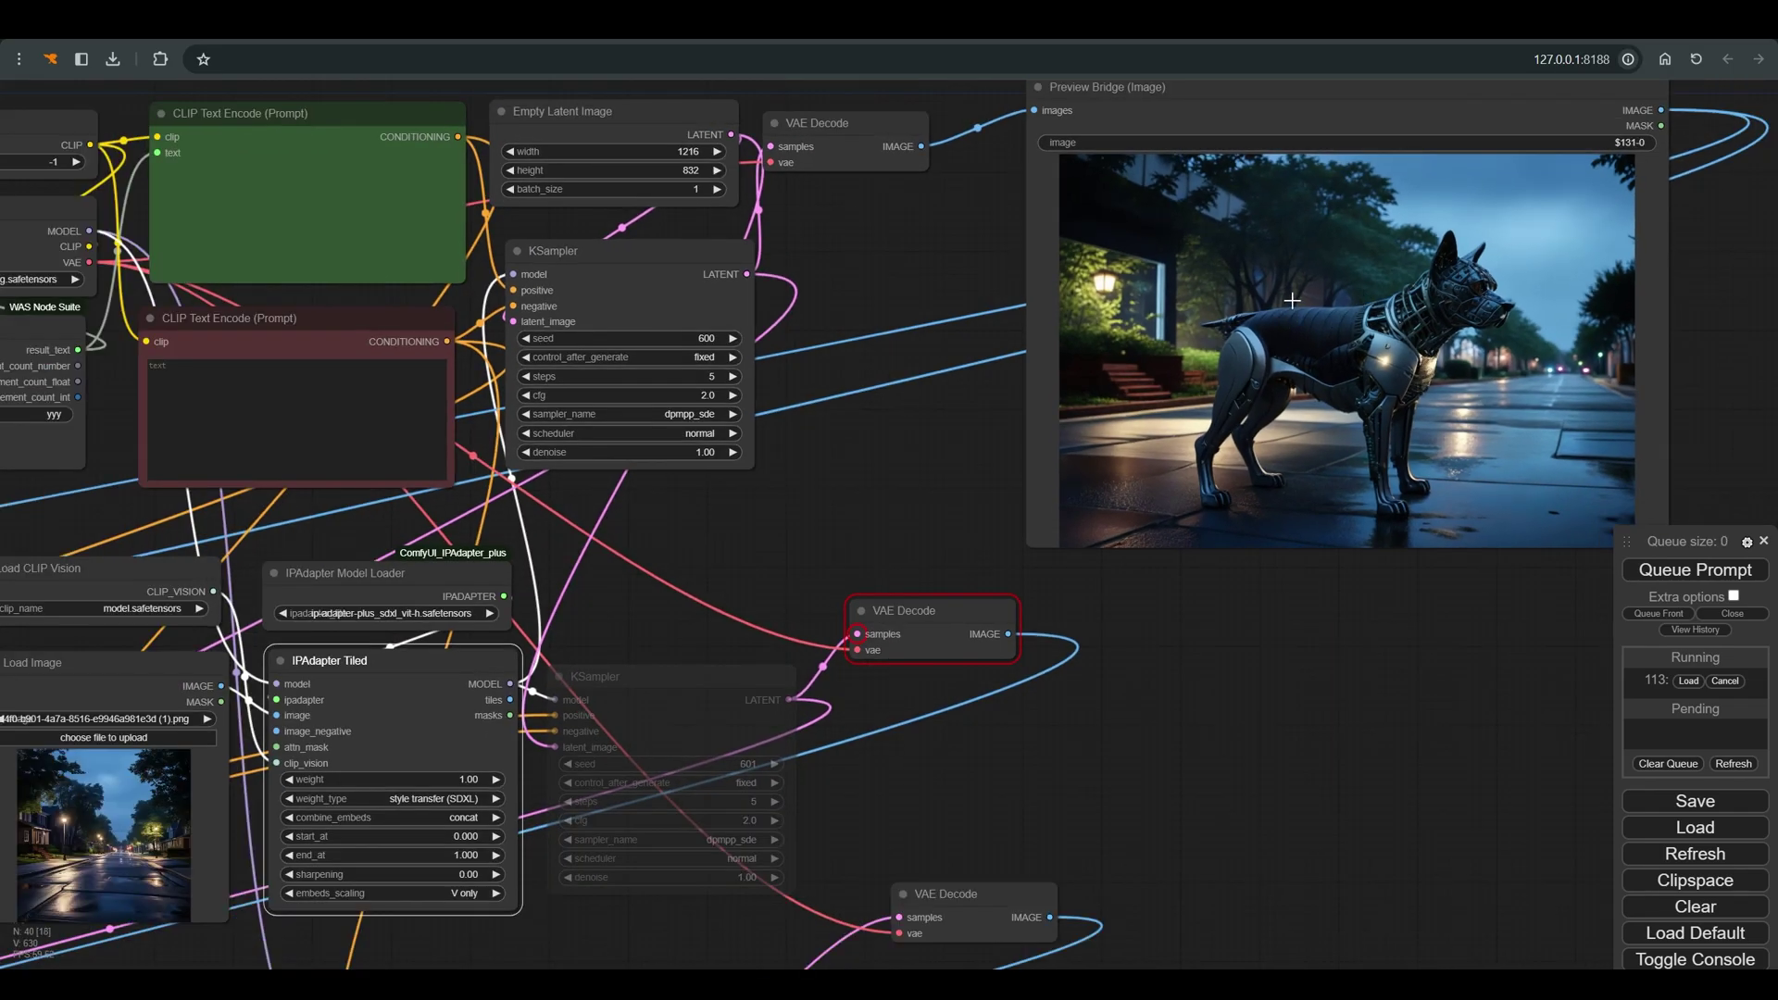
pyautogui.scroll(-1, 1291, 300)
# Connect Load Checkpoint's MODEL output to the KSampler's model input
pyautogui.moveTo(872, 441); pyautogui.dragTo(885, 458)
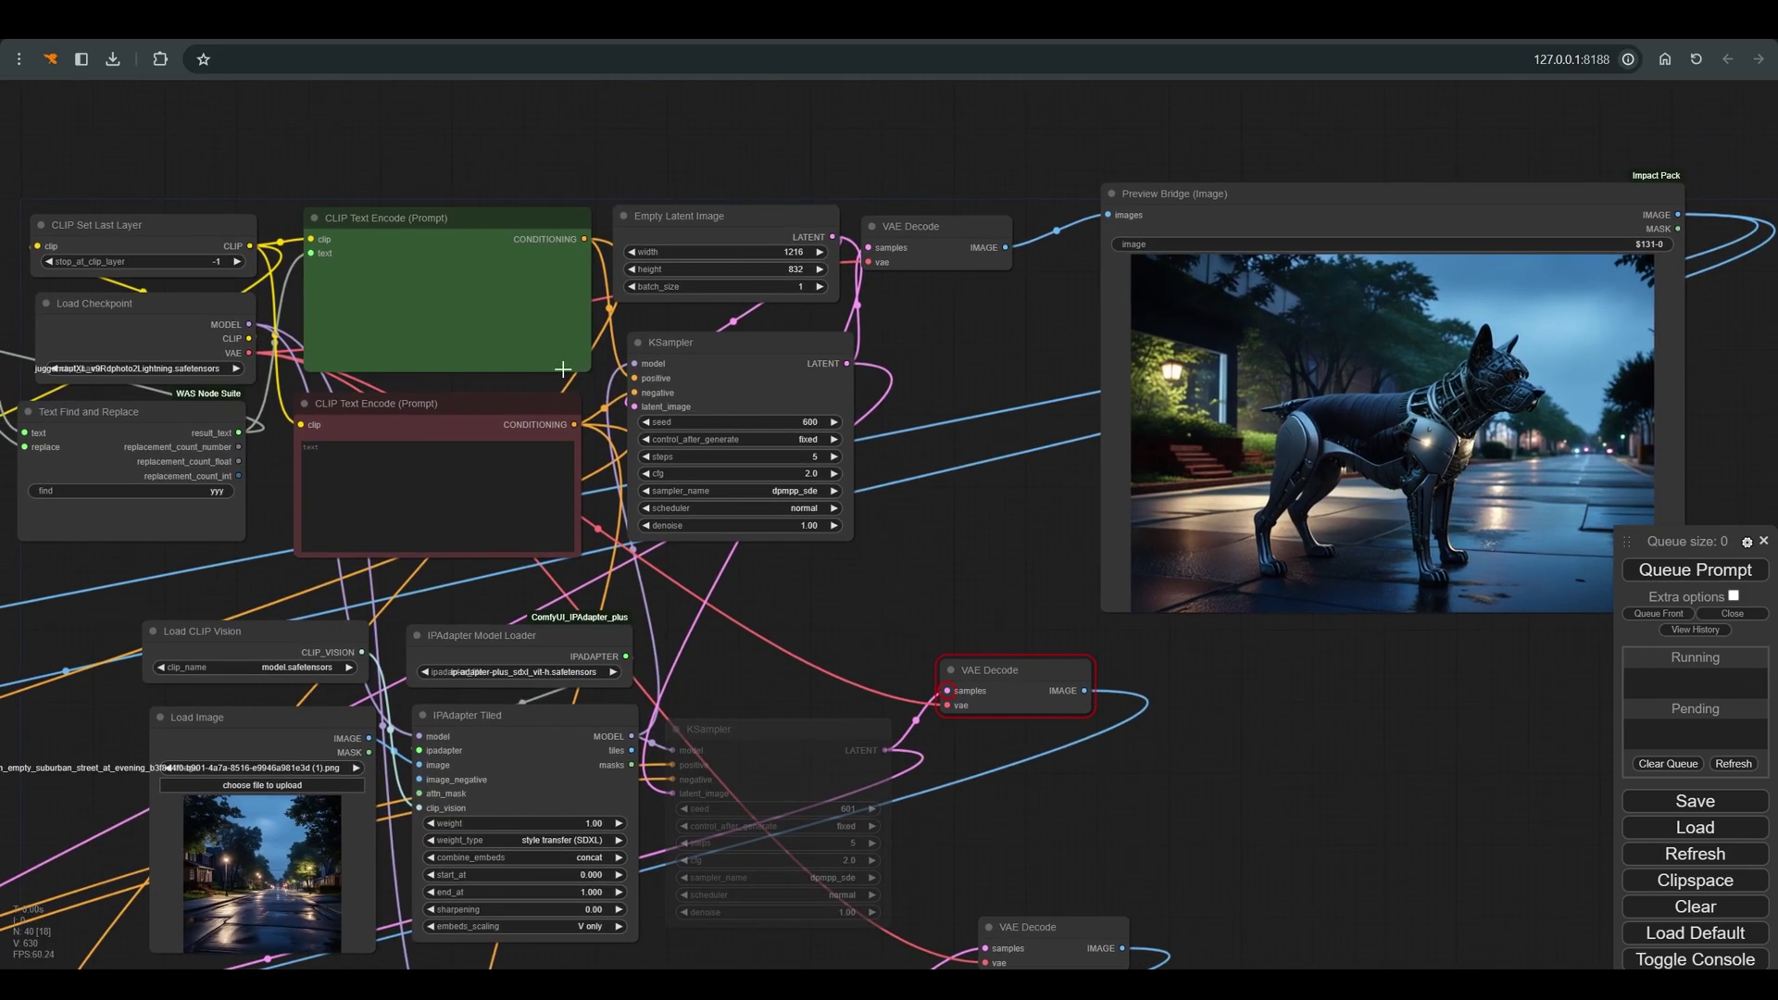
pyautogui.moveTo(248, 324); pyautogui.dragTo(637, 364)
pyautogui.moveTo(846, 618); pyautogui.dragTo(926, 536)
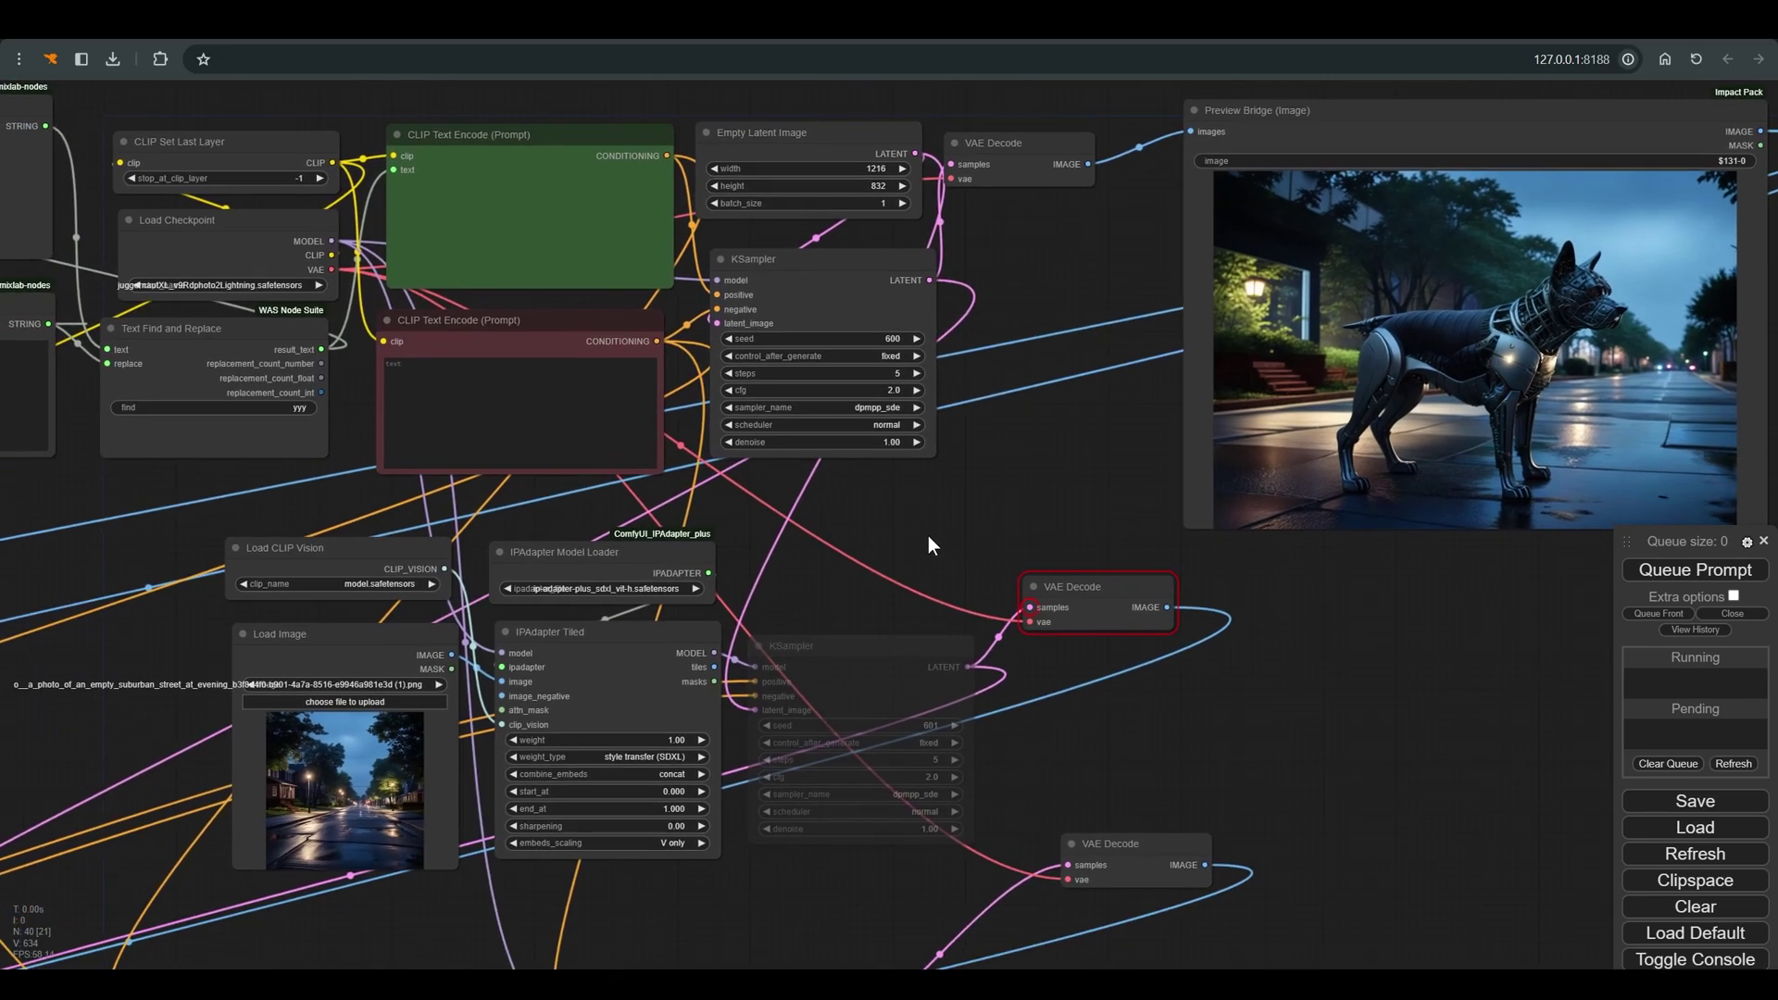
# Unmute the lower KSampler with Ctrl+M and nudge it and the IPAdapter Tiled node
pyautogui.click(875, 650)
pyautogui.hotkey('ctrl', 'm')
pyautogui.moveTo(876, 650); pyautogui.dragTo(876, 651)
pyautogui.click(661, 638)
pyautogui.moveTo(661, 639); pyautogui.dragTo(663, 635)
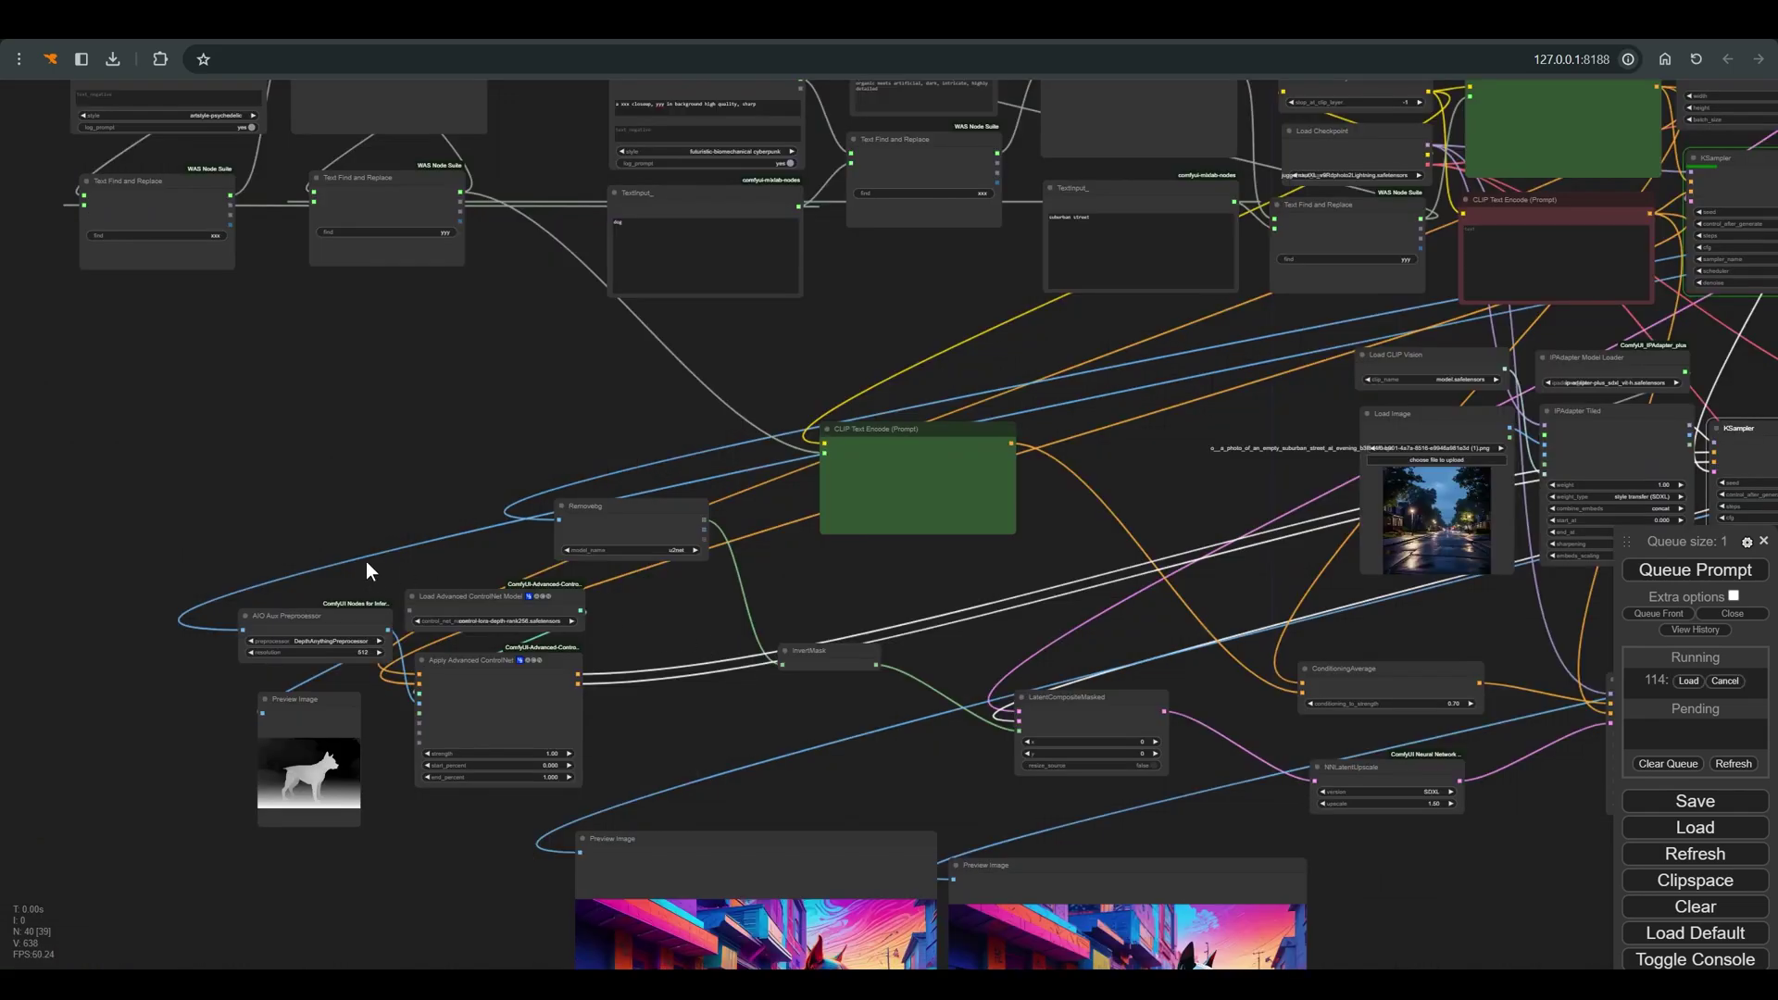
# Open the control_net_name list on the Load Advanced ControlNet Model node
pyautogui.scroll(8, 365, 561)
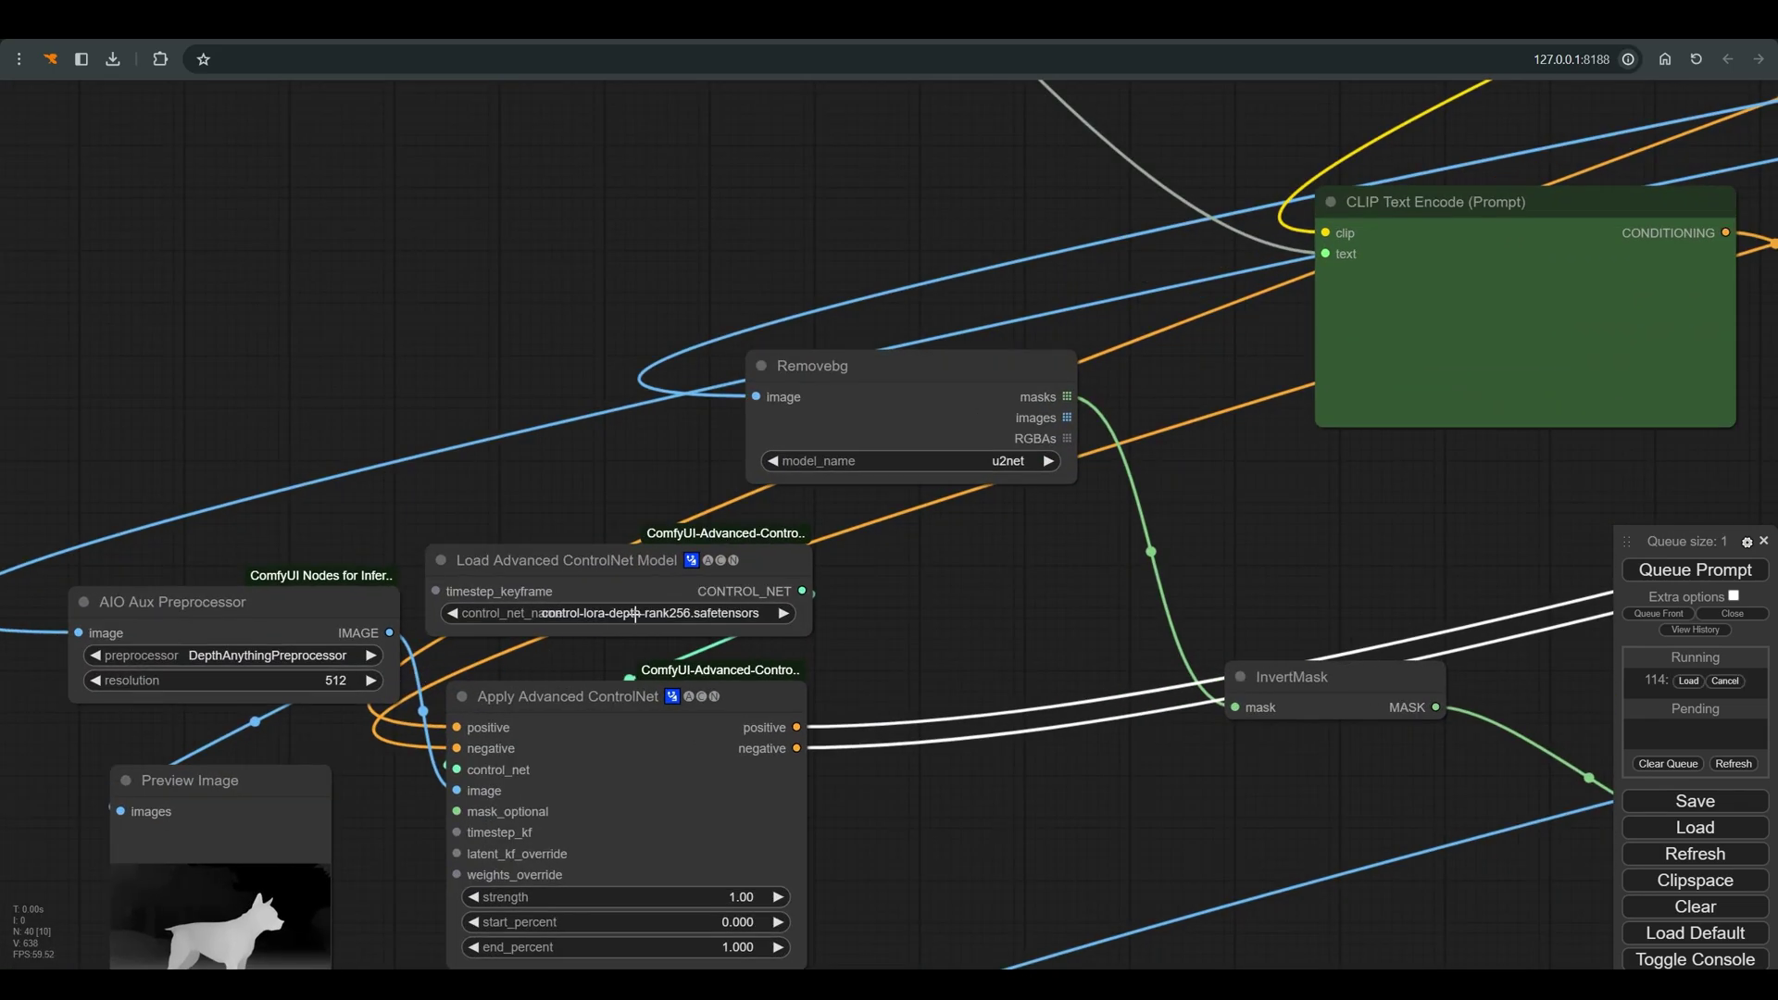
pyautogui.click(695, 614)
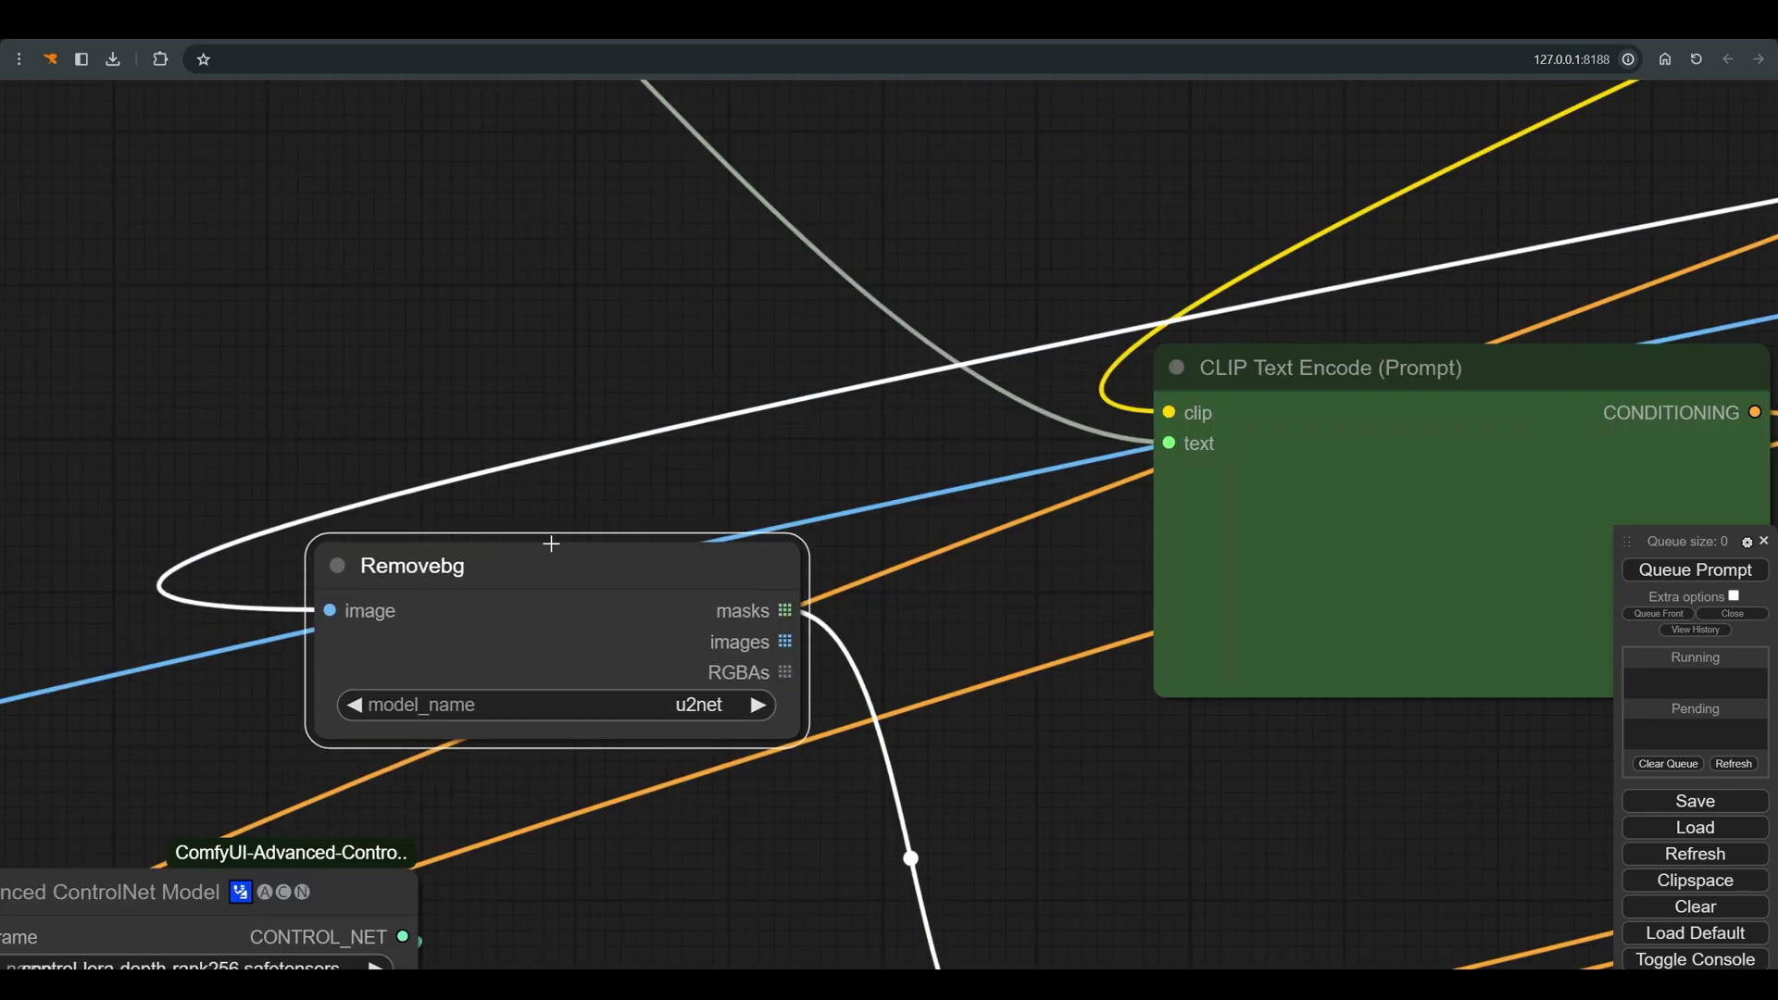
# Move the Removebg node up and shift the top-right preview node slightly left
pyautogui.moveTo(535, 565); pyautogui.dragTo(552, 519)
pyautogui.scroll(-10, 551, 519)
pyautogui.scroll(-3, 588, 521)
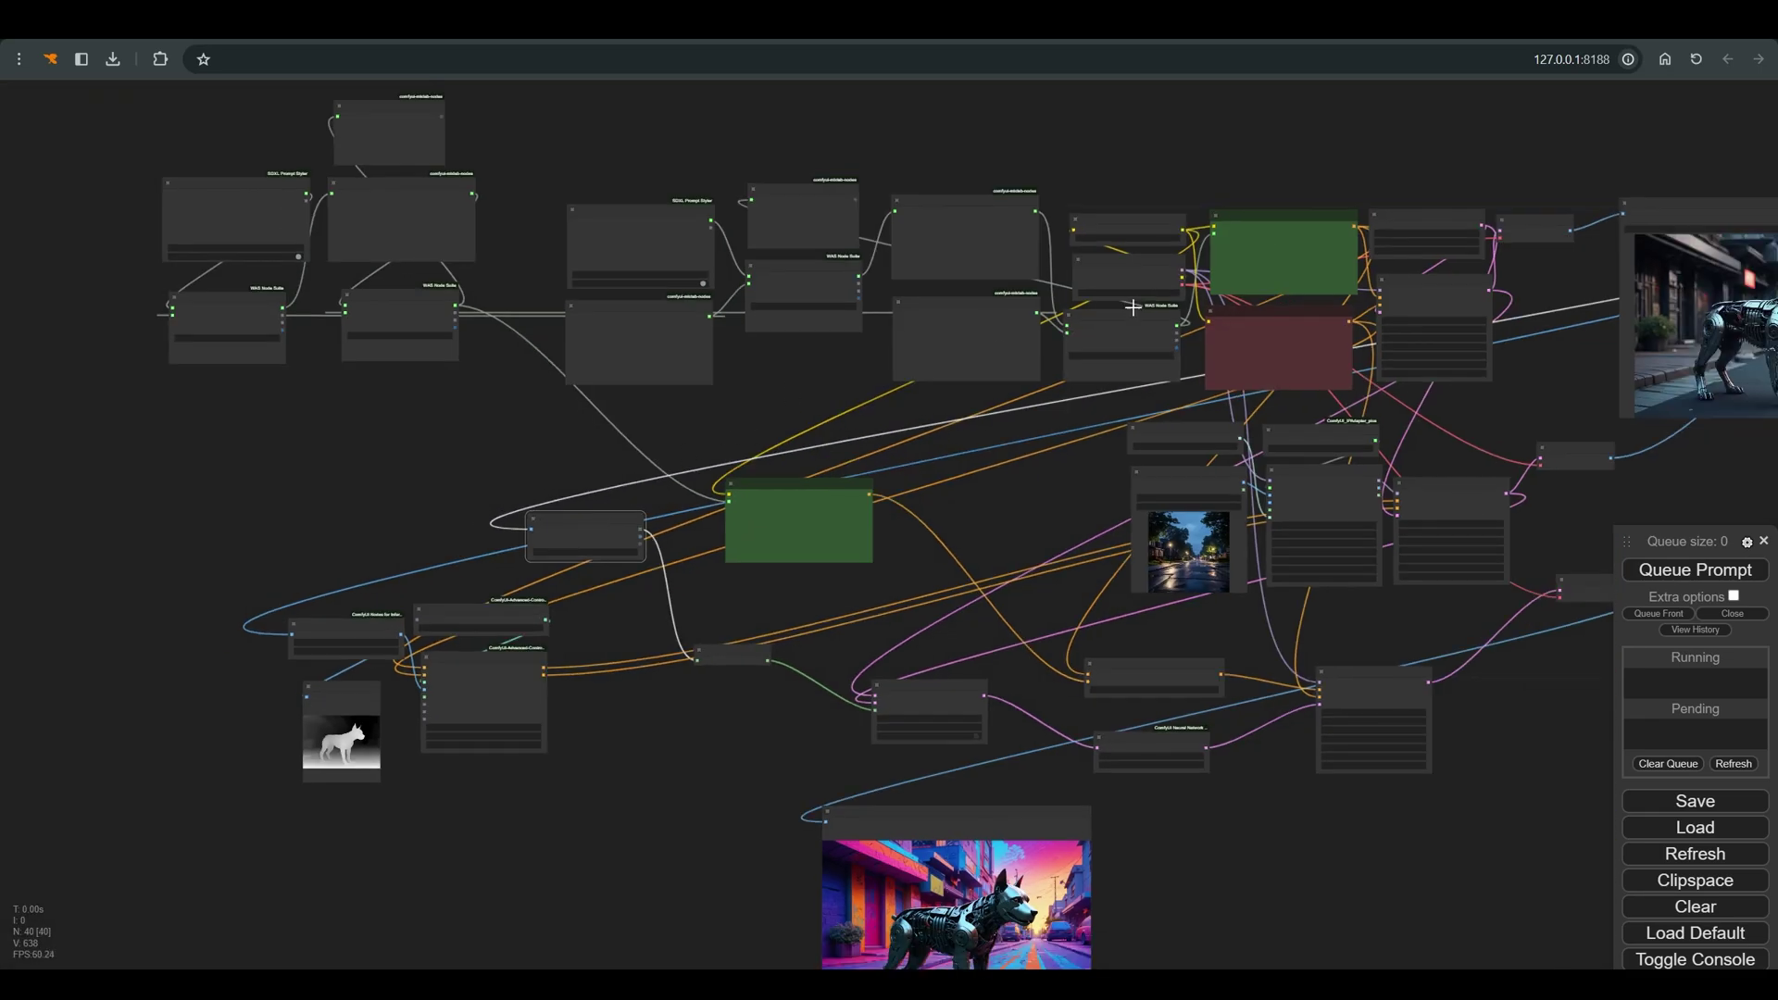
pyautogui.scroll(-3, 1102, 324)
pyautogui.moveTo(1550, 255); pyautogui.dragTo(1538, 255)
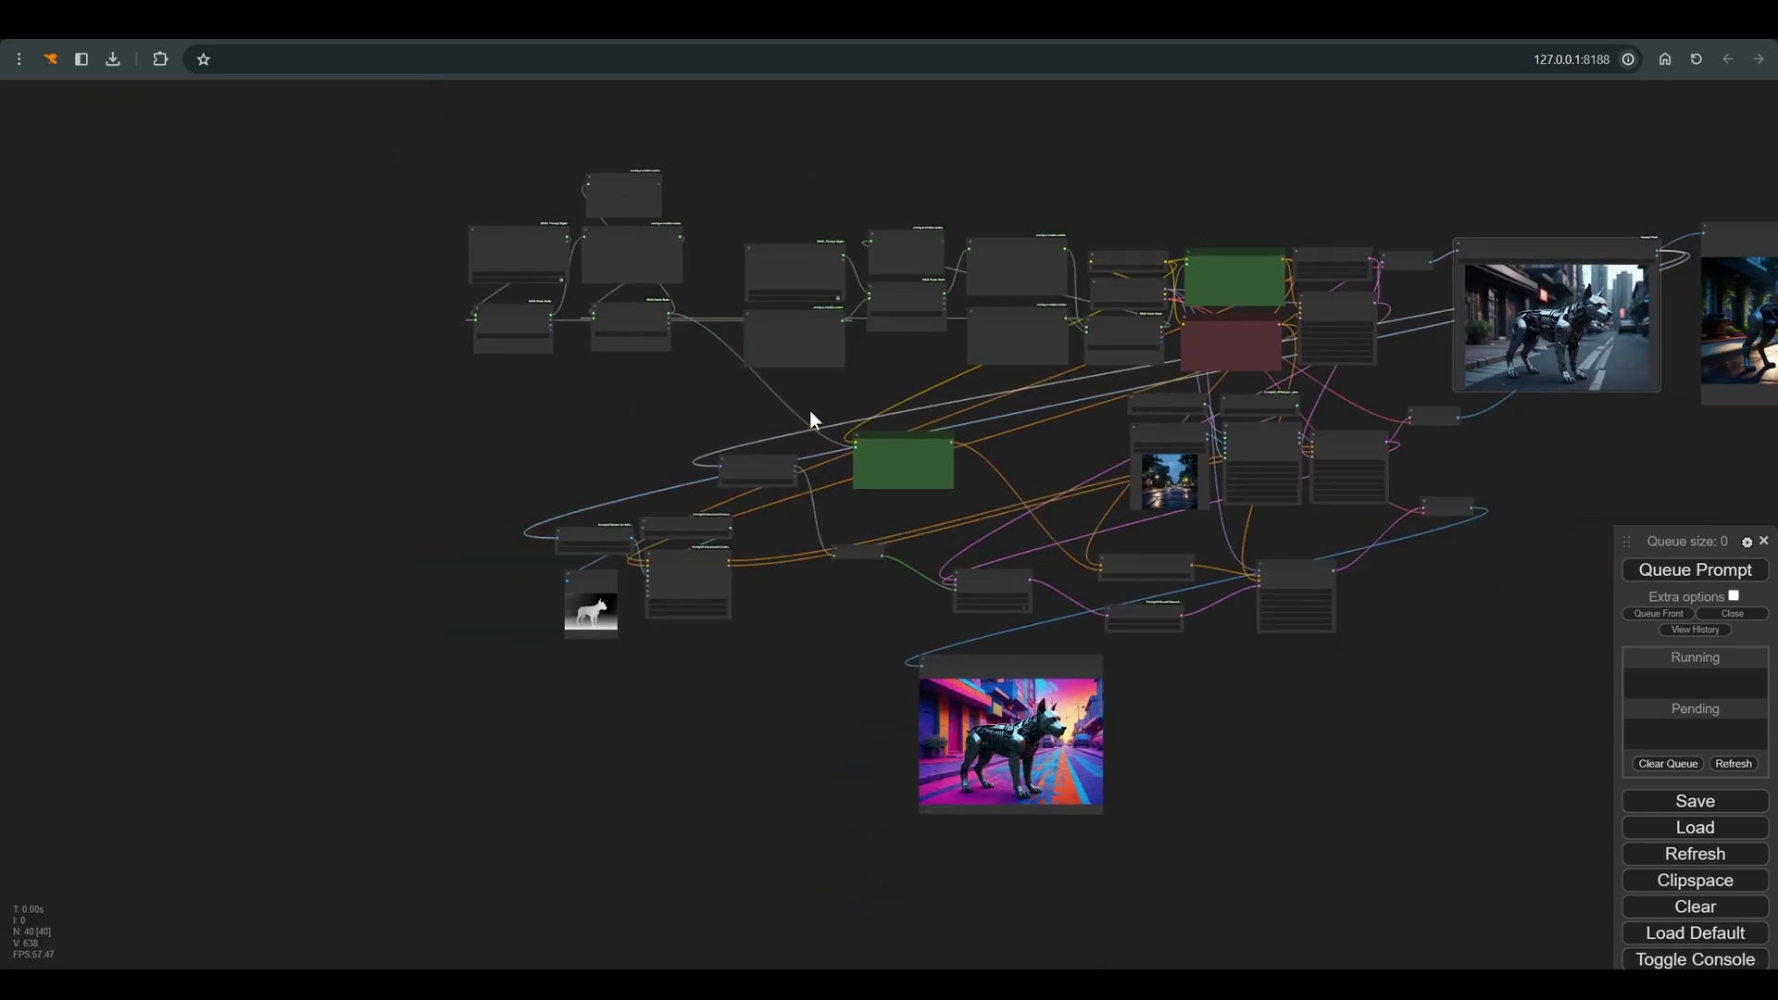
pyautogui.click(721, 468)
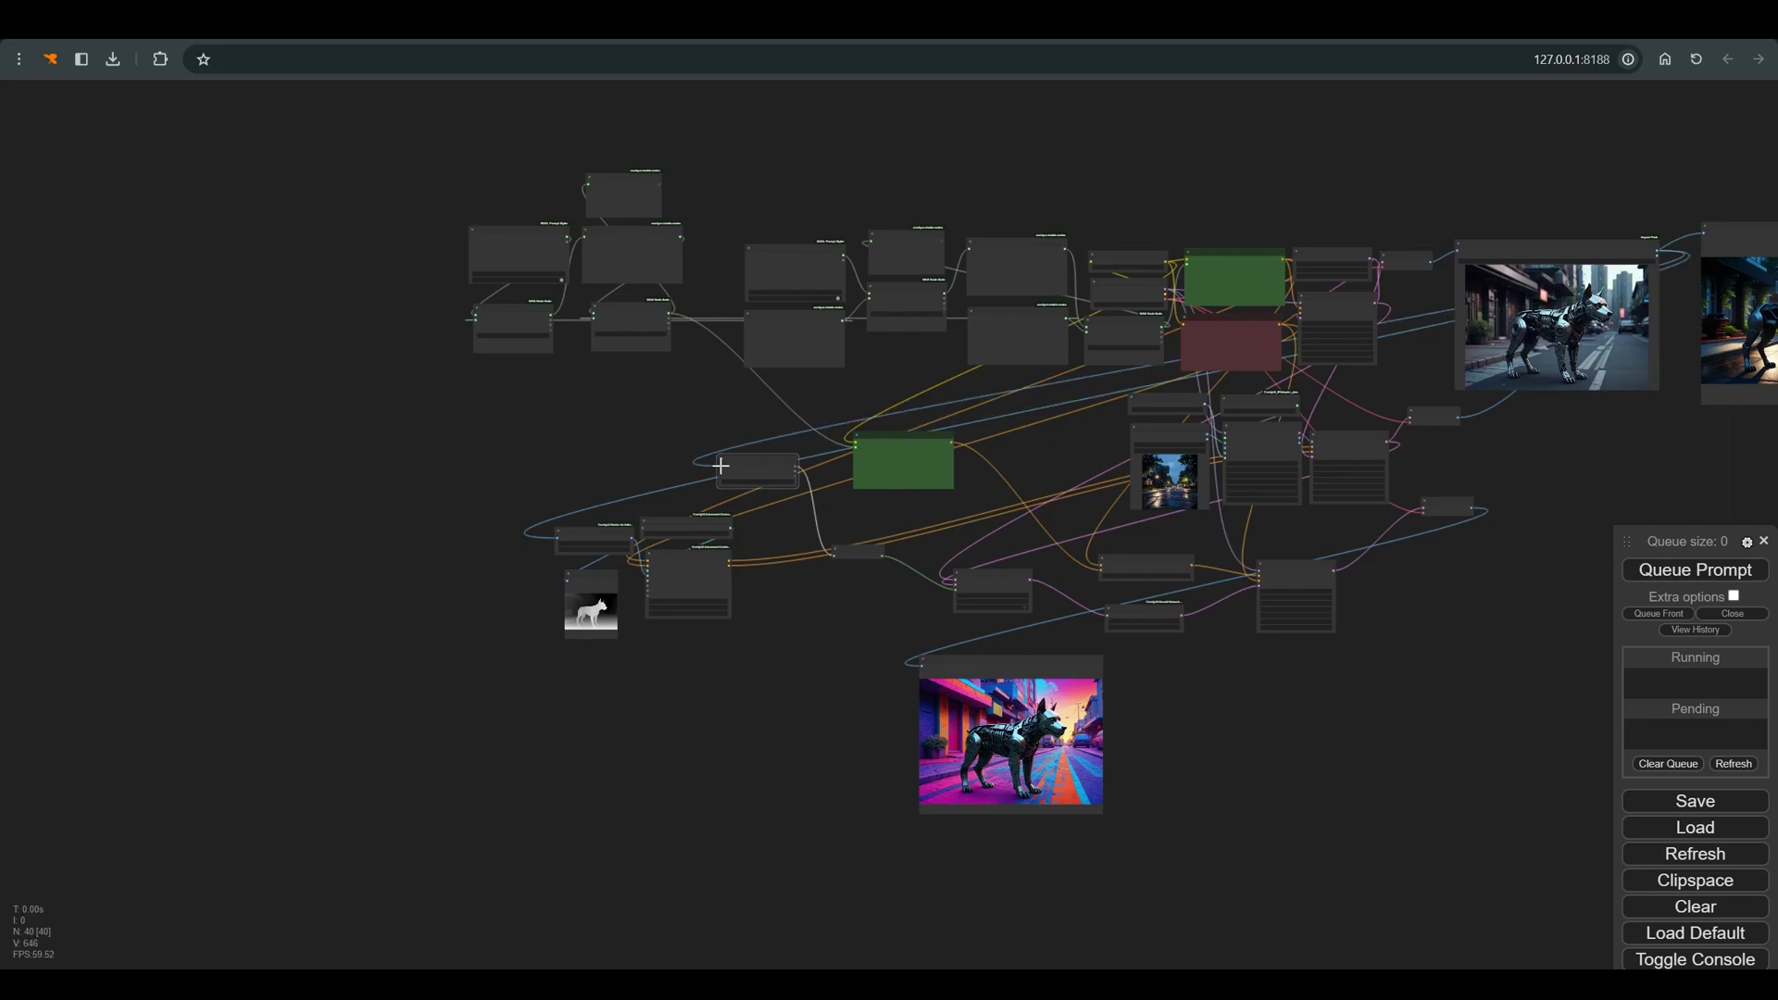
pyautogui.scroll(5, 722, 466)
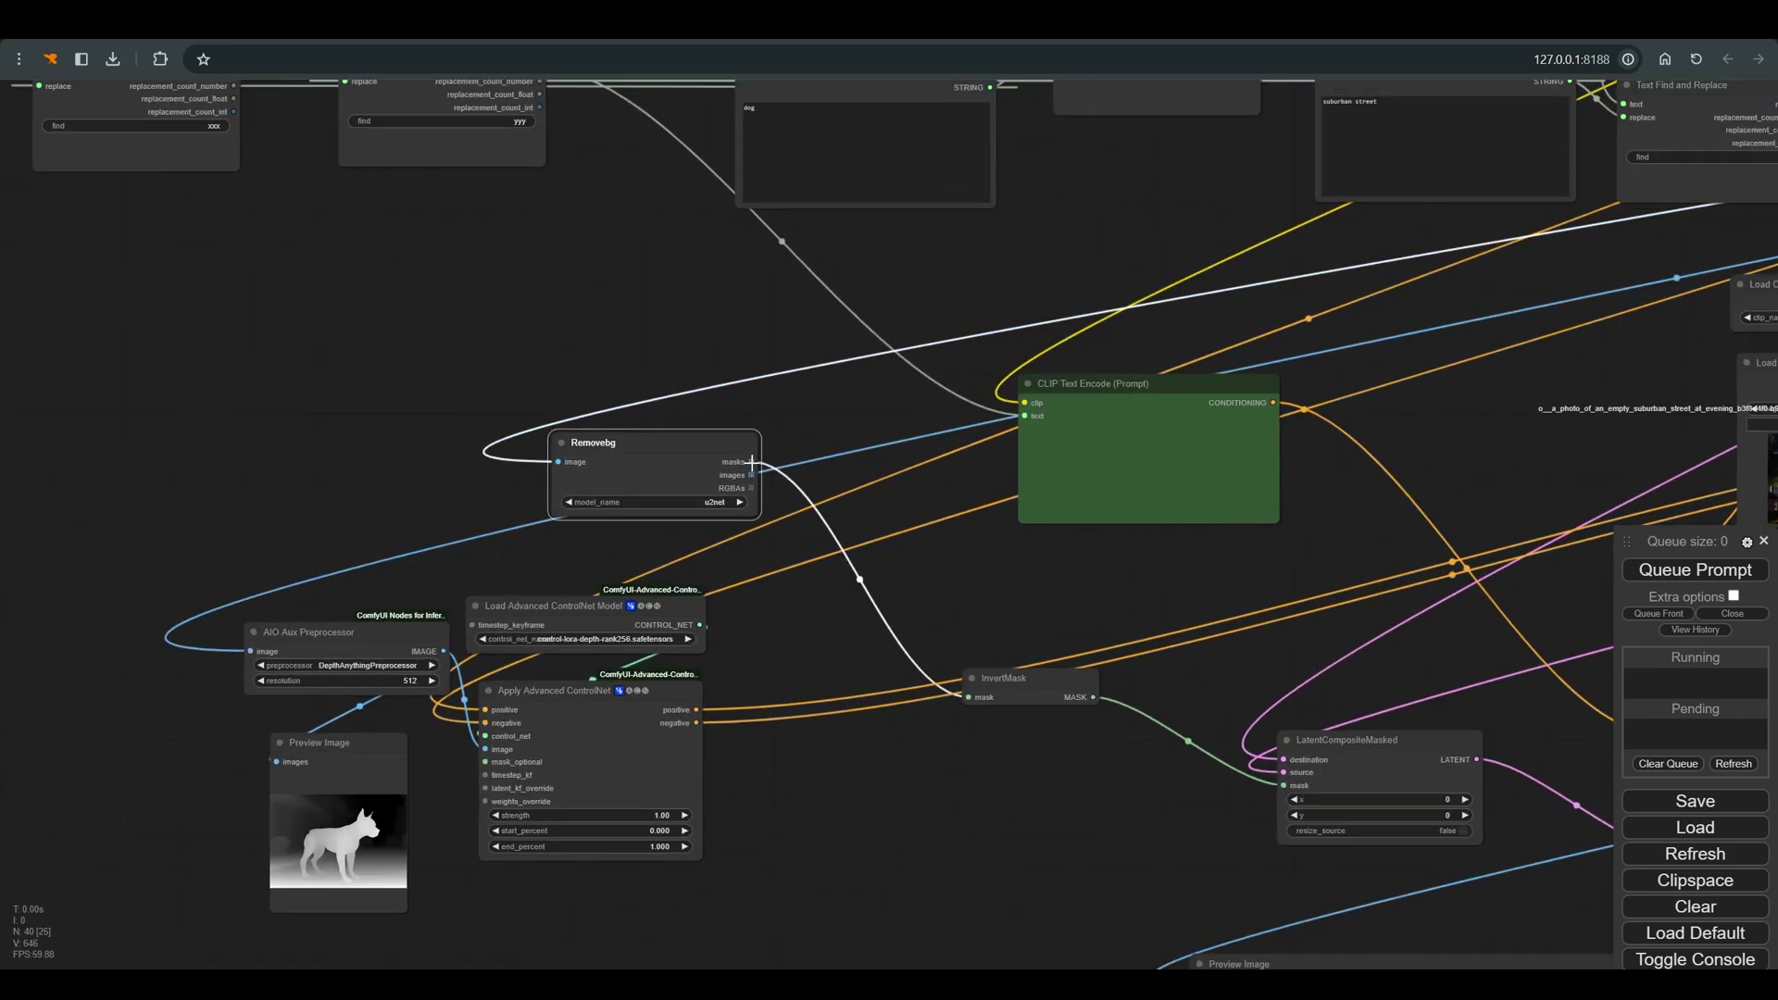
pyautogui.scroll(1, 751, 463)
# Add a Preview Image fed by Removebg's images output and queue the workflow
pyautogui.moveTo(755, 474); pyautogui.dragTo(282, 339)
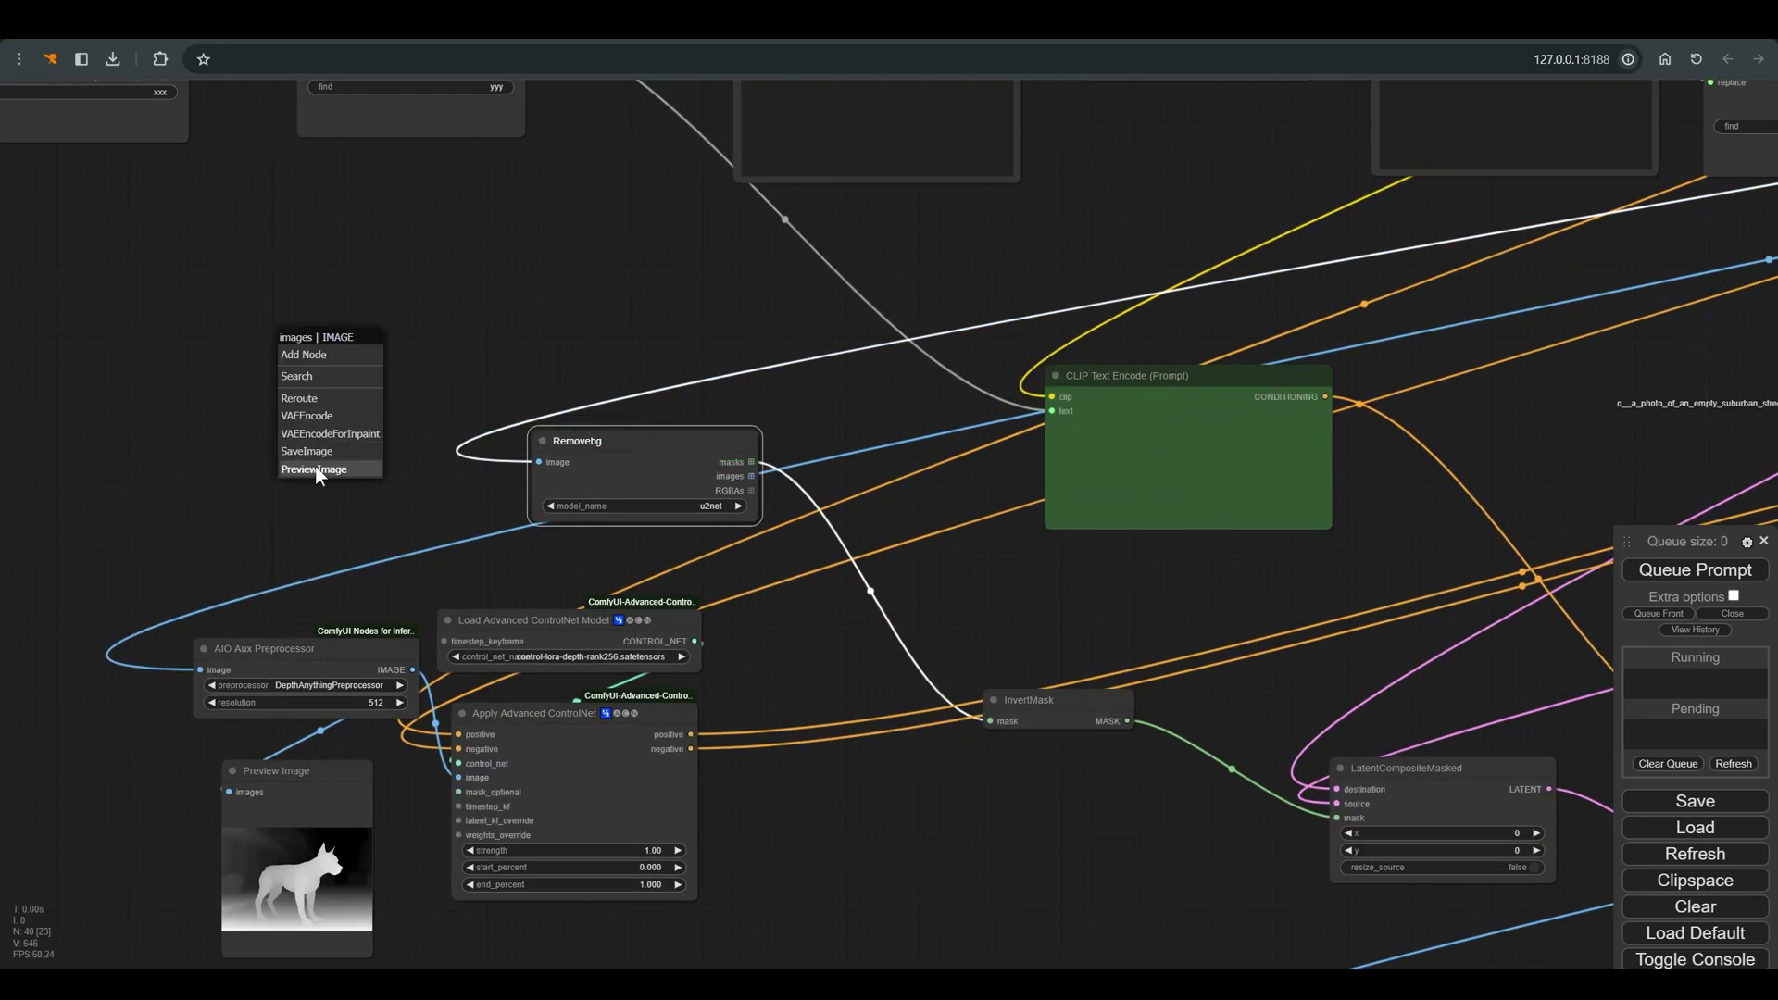
pyautogui.click(315, 467)
pyautogui.click(1694, 569)
pyautogui.scroll(1, 483, 426)
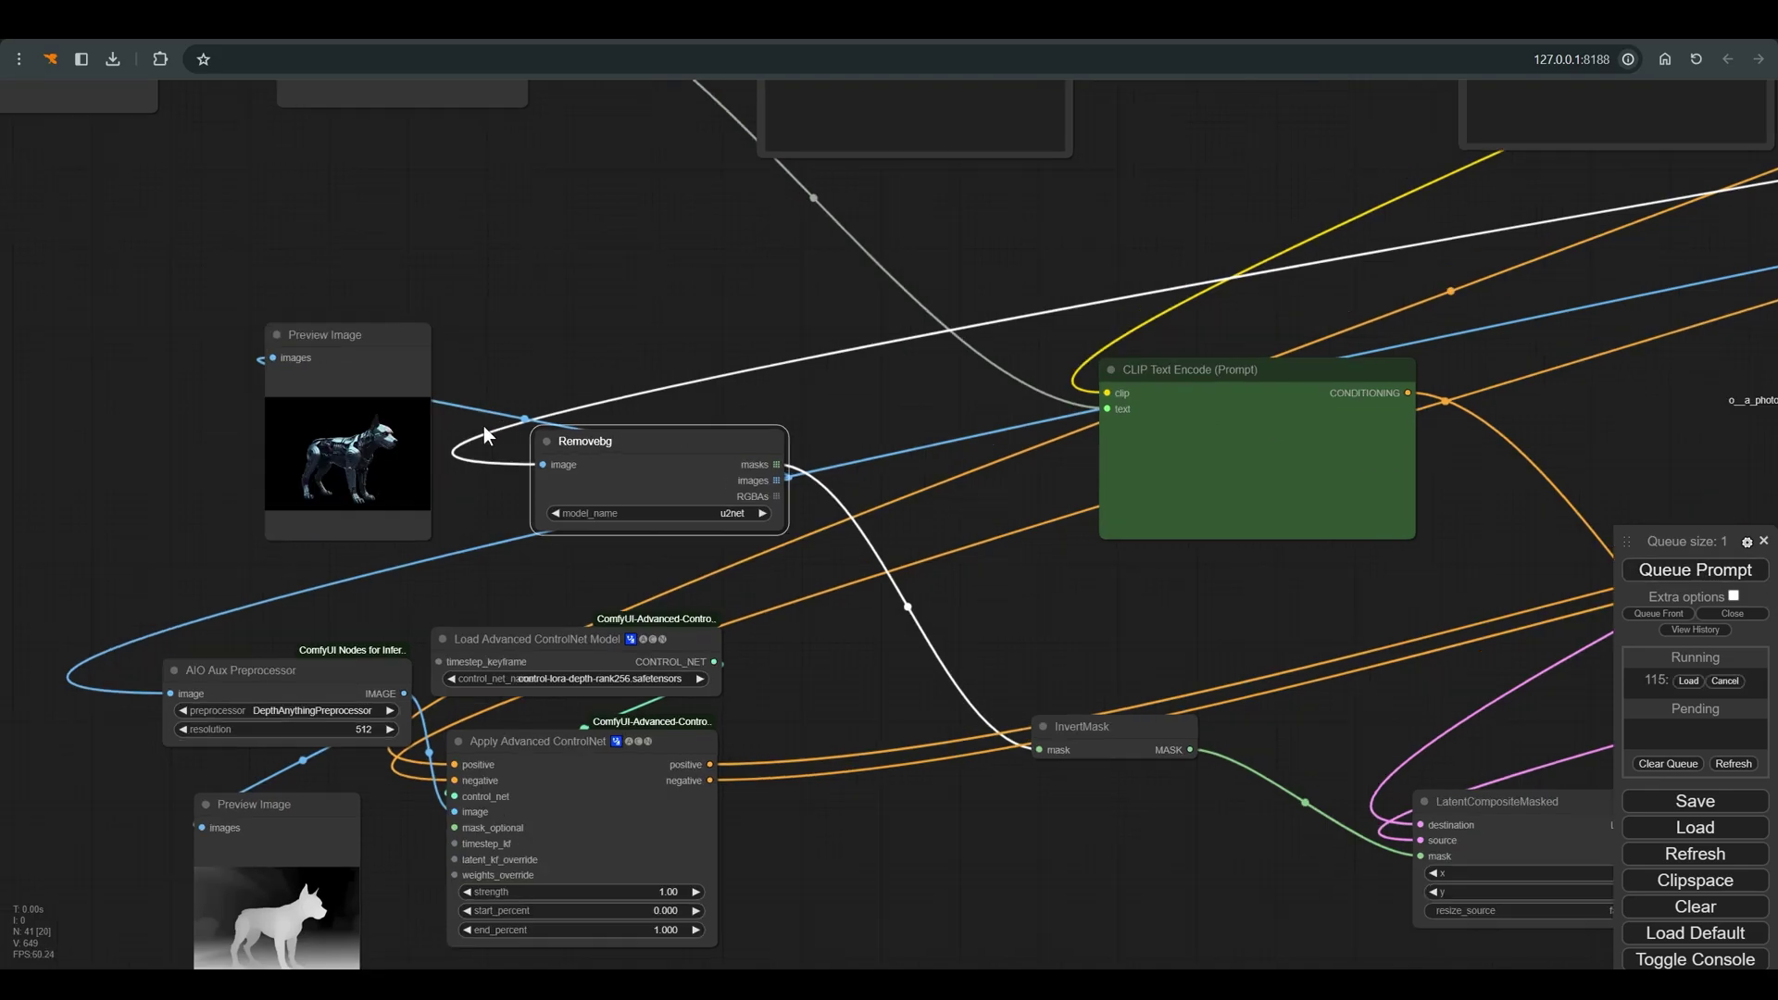
pyautogui.scroll(14, 483, 426)
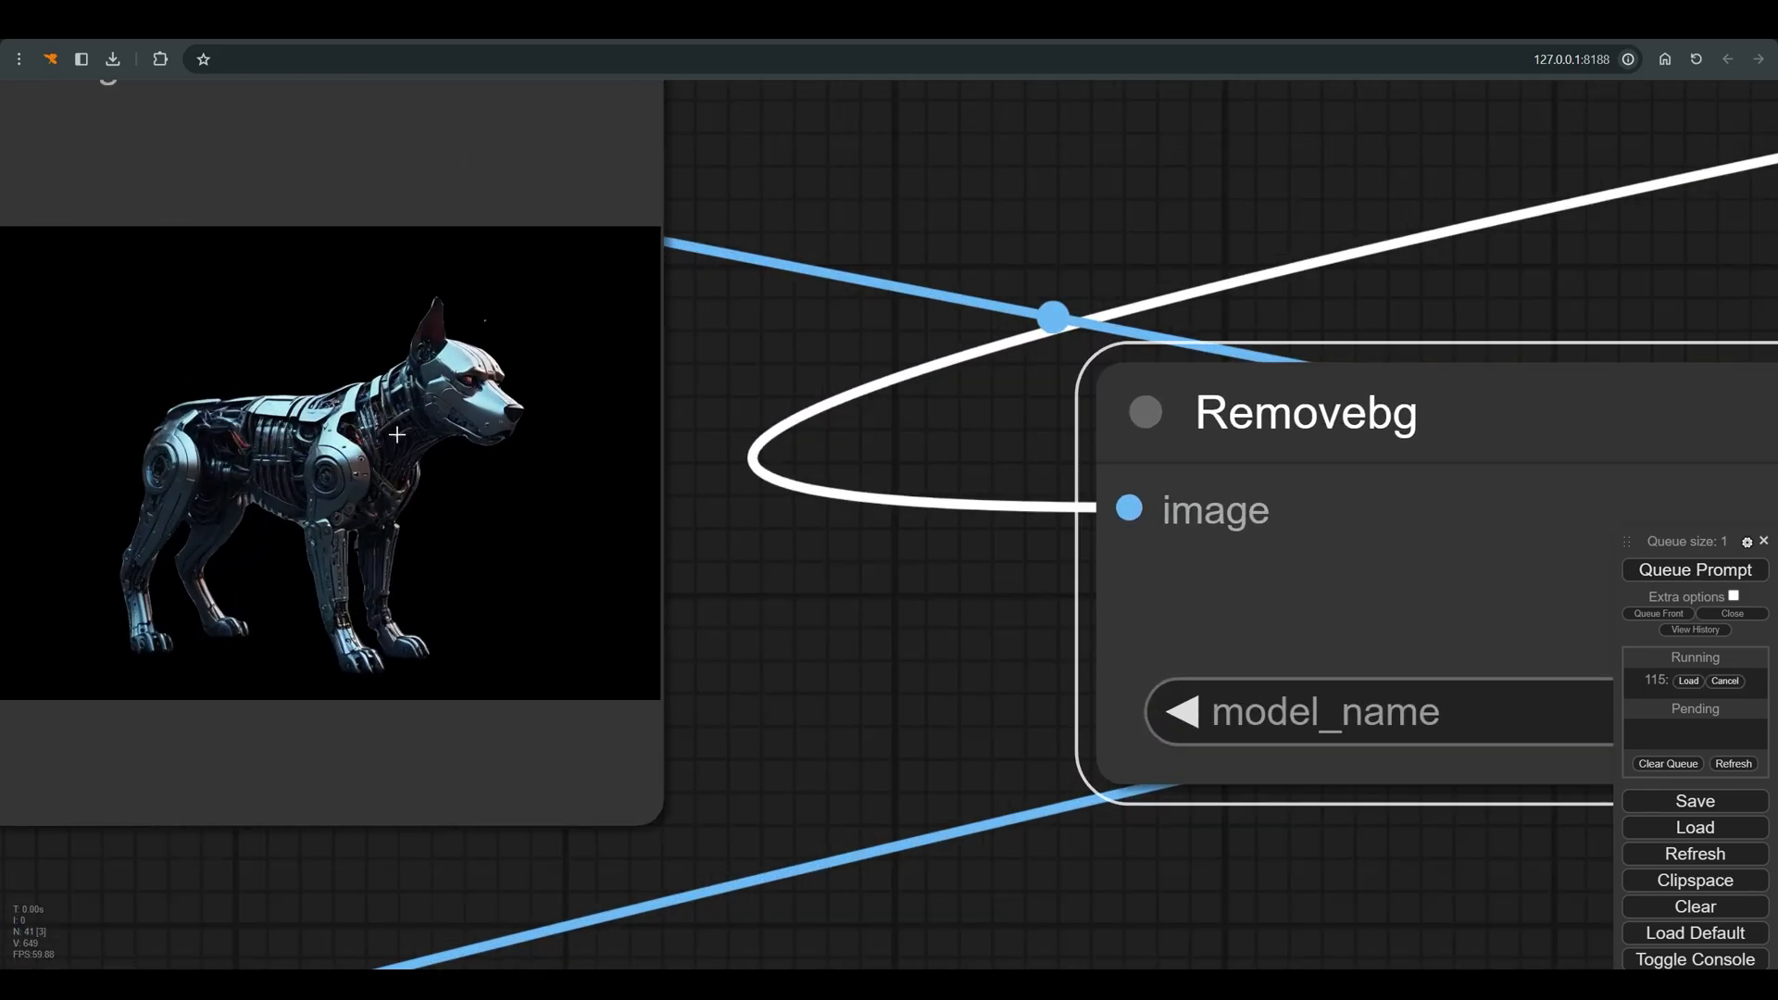
pyautogui.scroll(-5, 398, 435)
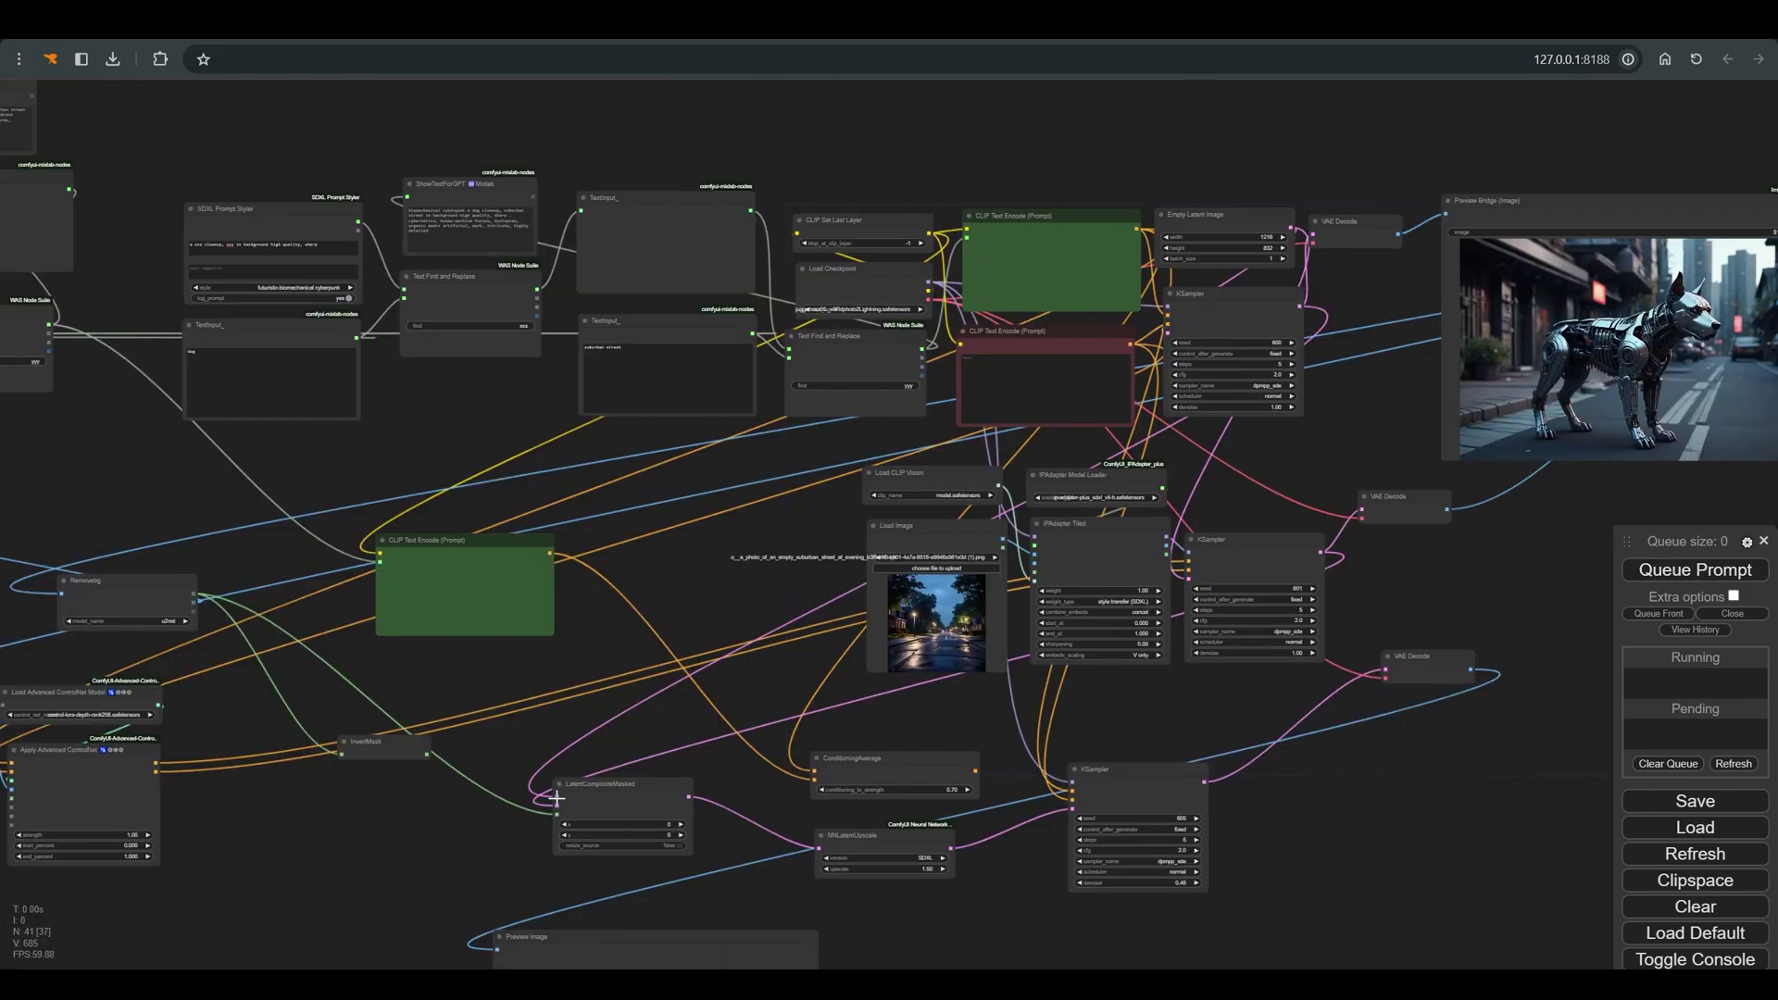
# Link both KSampler LATENT outputs into LatentCompositeMasked's destination and source, then reposition it
pyautogui.moveTo(553, 802); pyautogui.dragTo(552, 805)
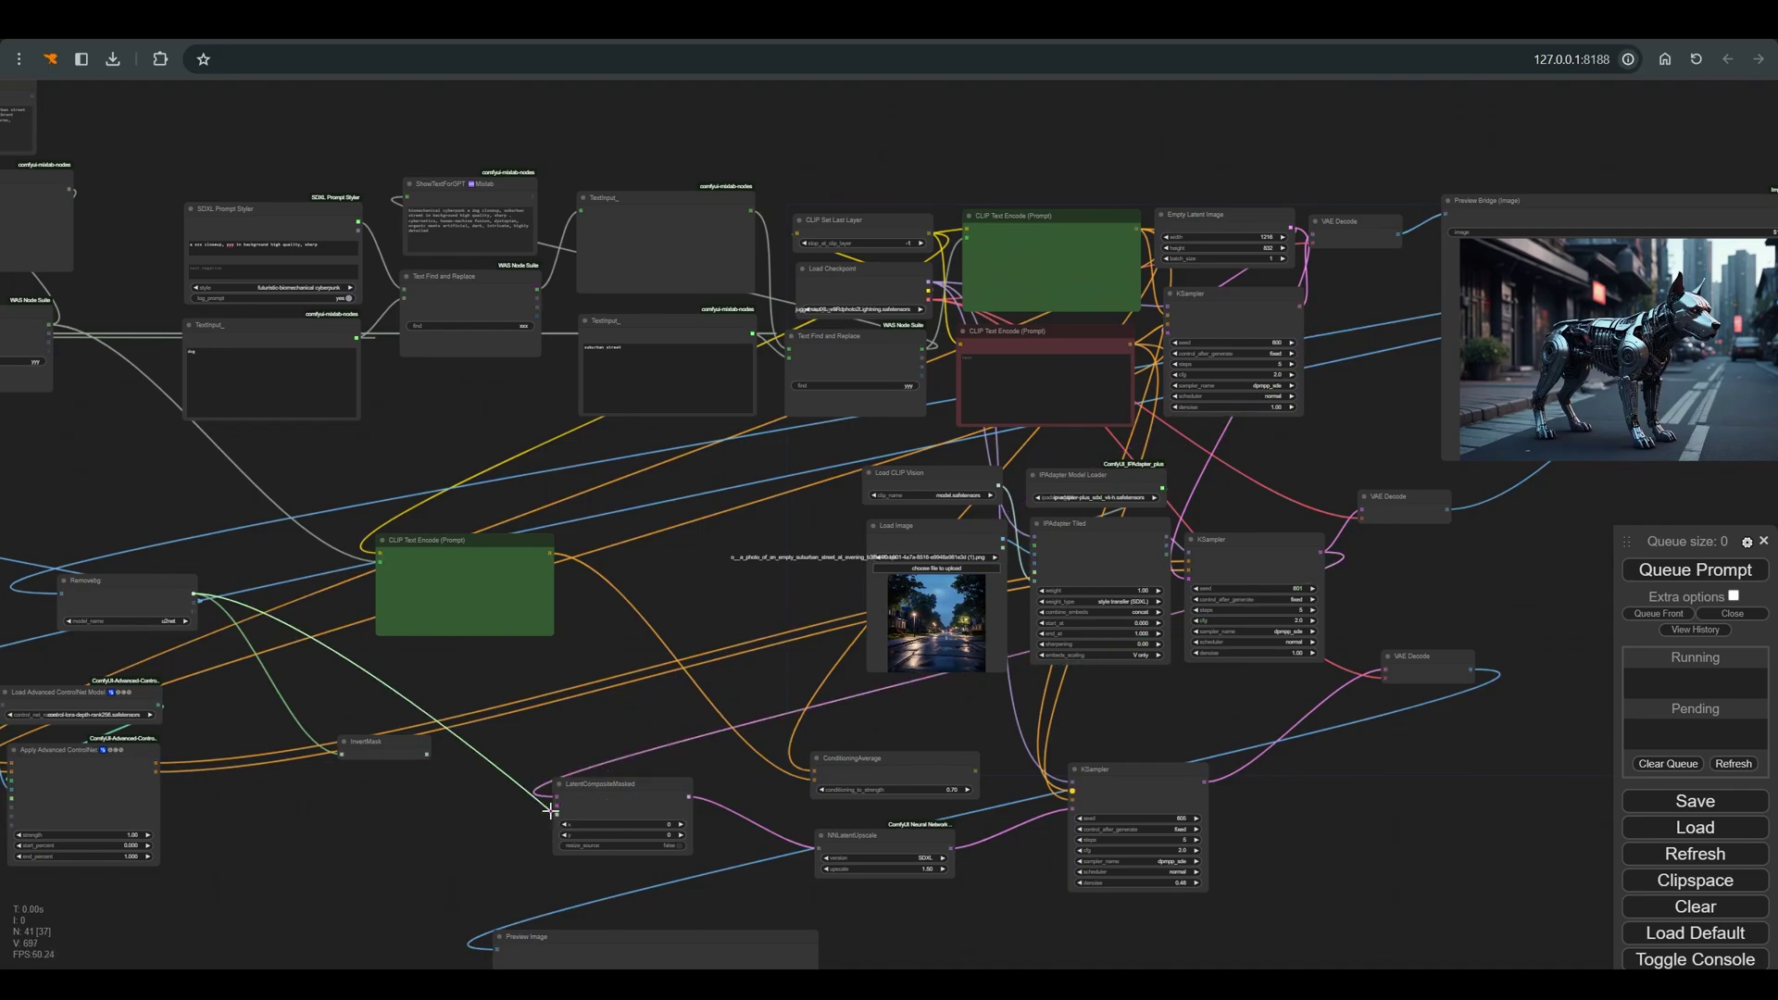
pyautogui.scroll(2, 632, 768)
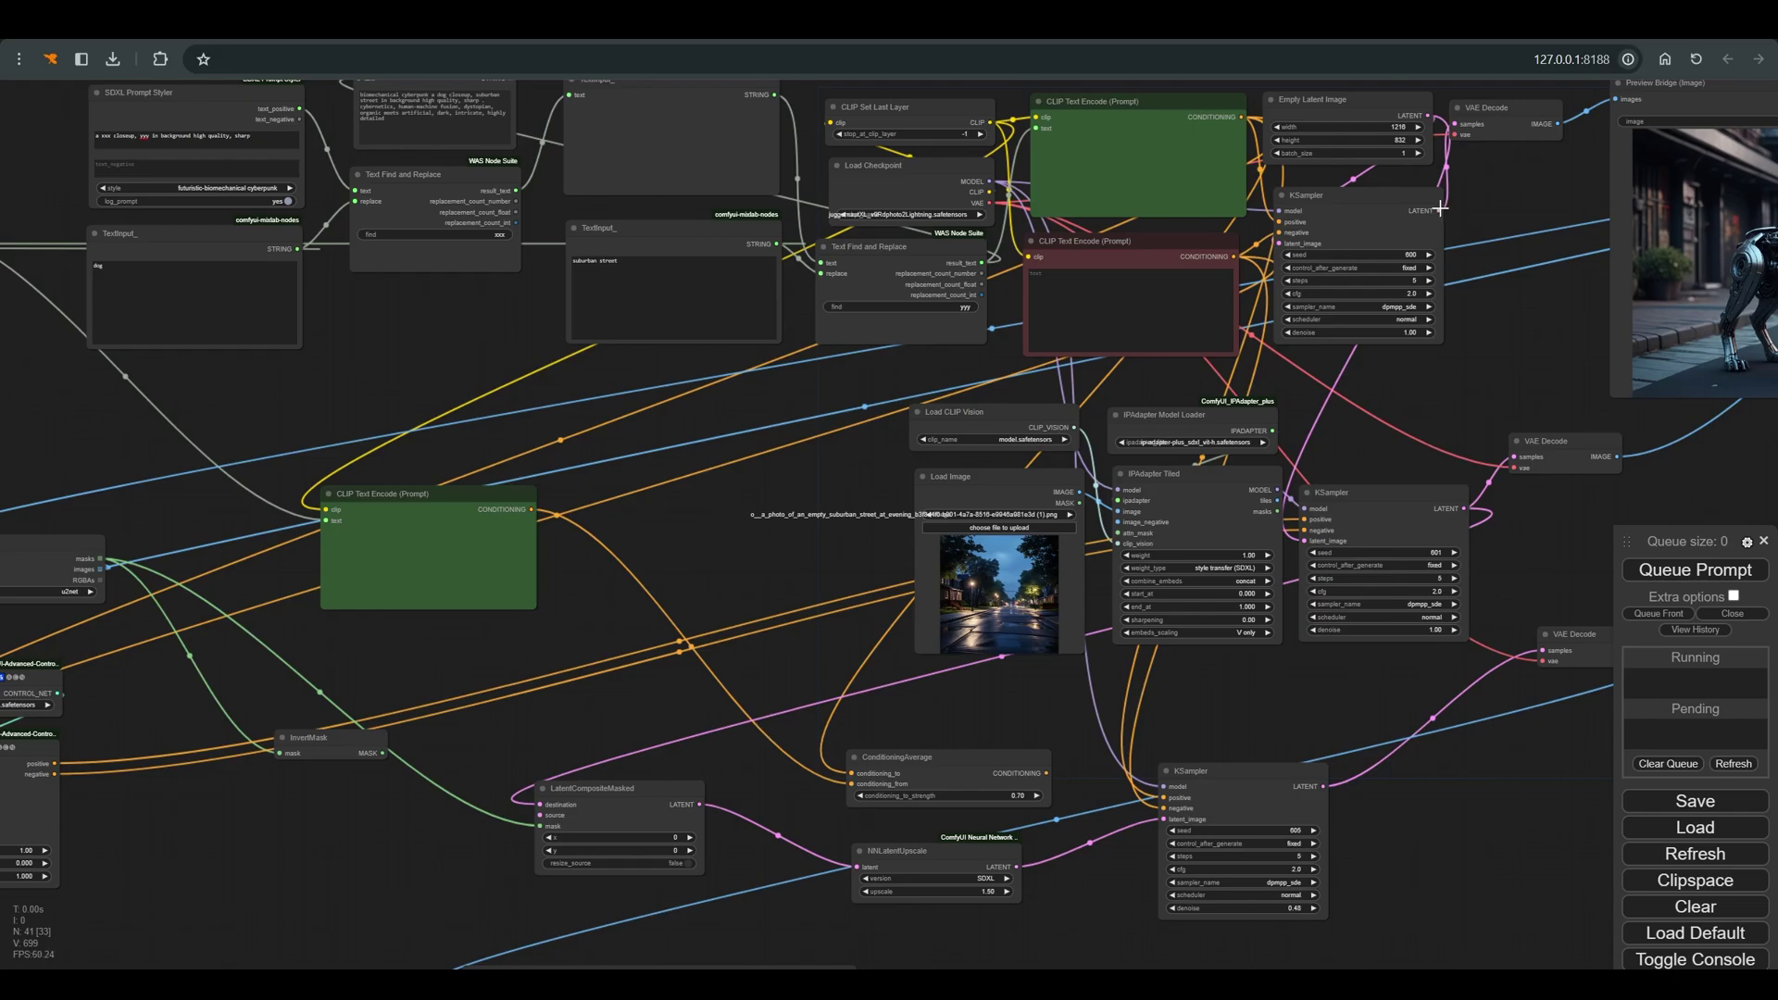
pyautogui.moveTo(1438, 211); pyautogui.dragTo(540, 815)
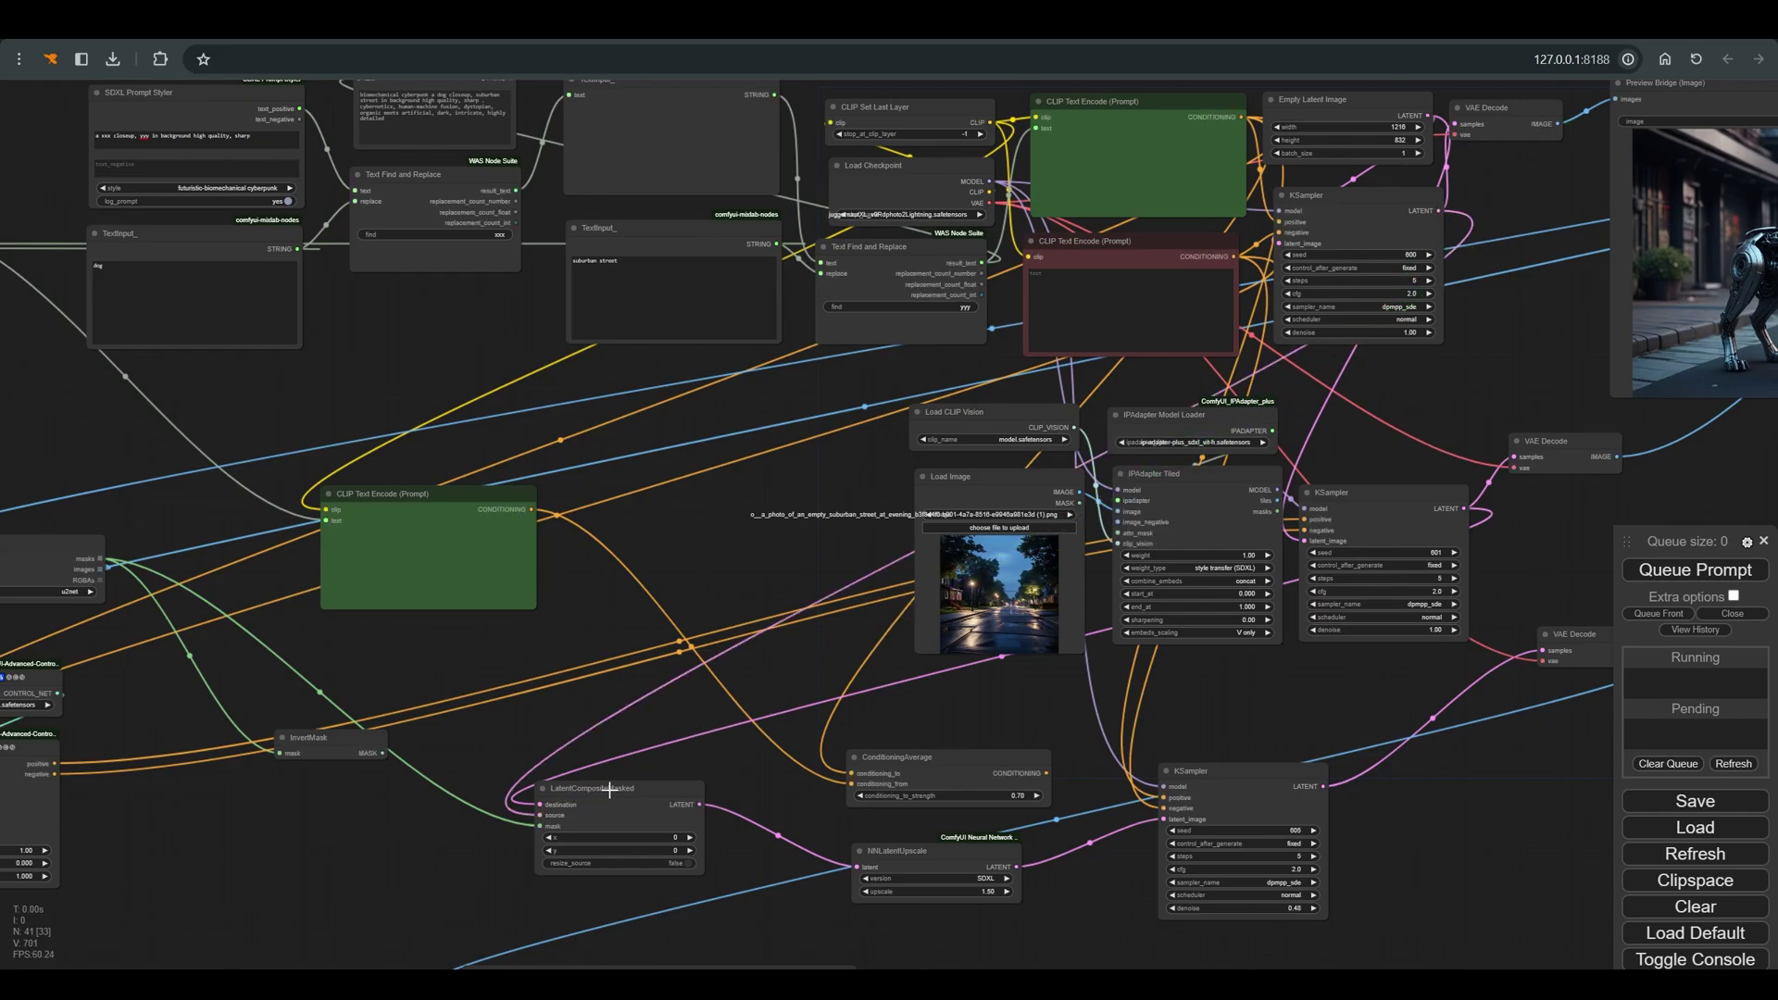
pyautogui.moveTo(644, 794); pyautogui.dragTo(775, 754)
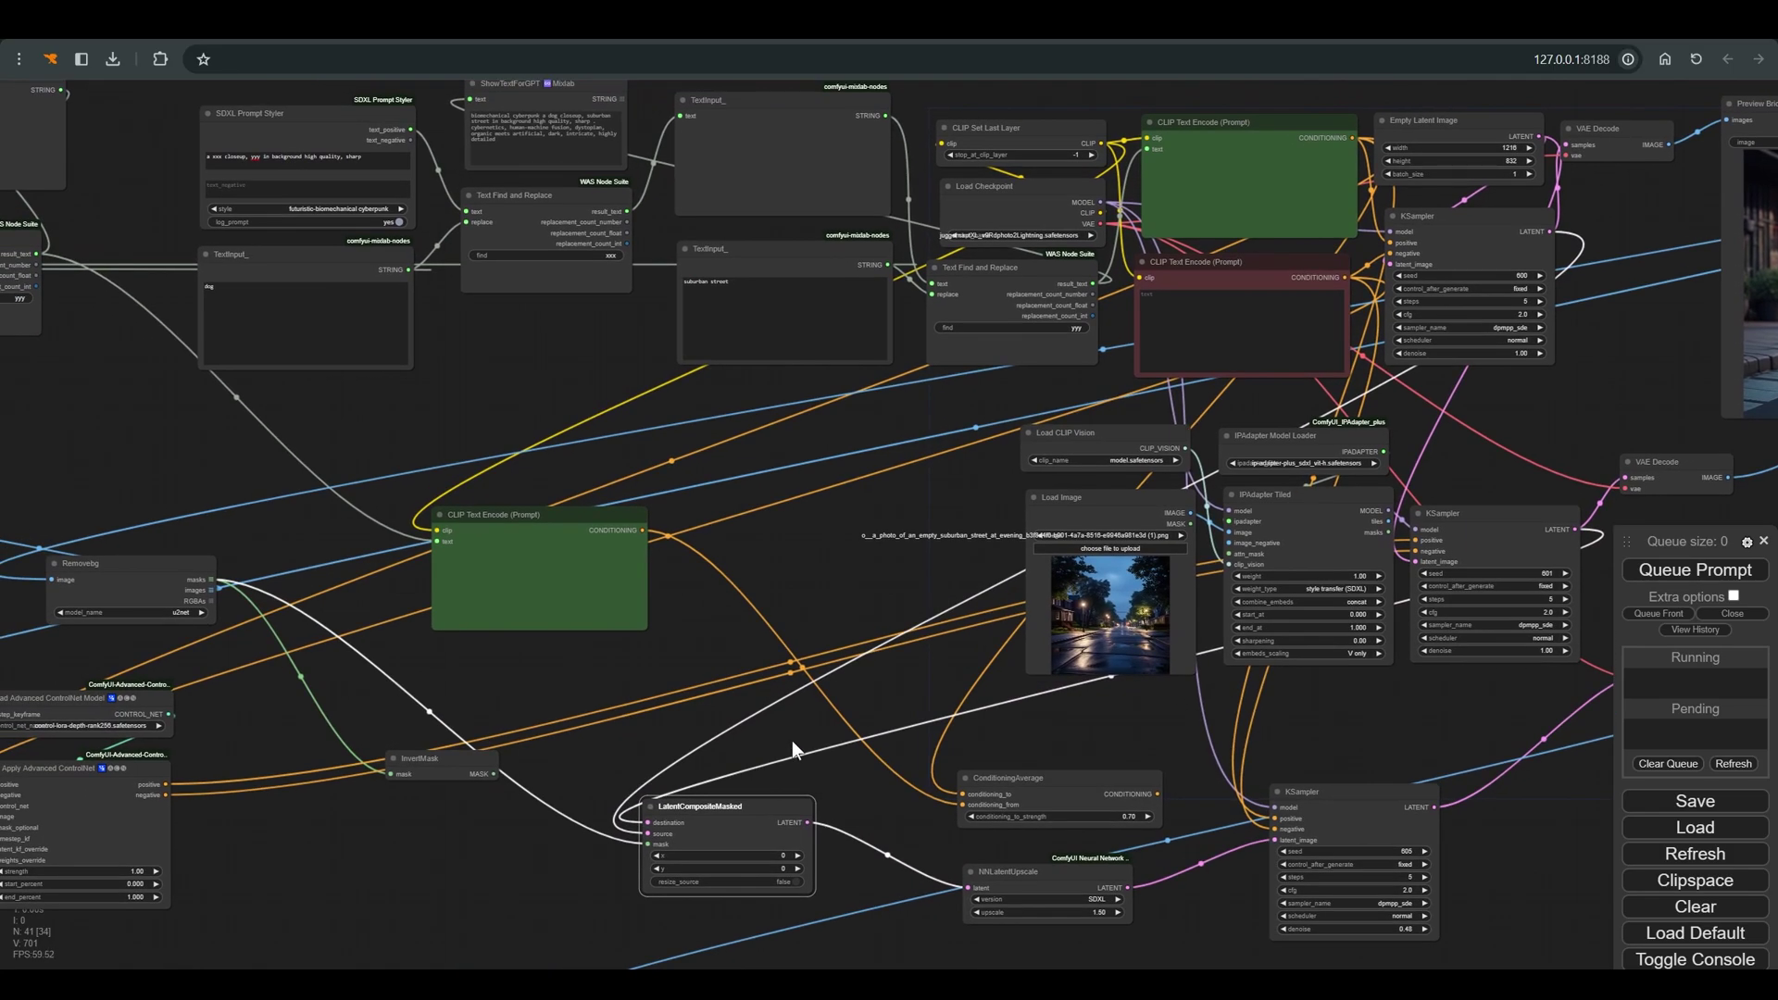
pyautogui.scroll(1, 792, 740)
pyautogui.scroll(-1, 840, 758)
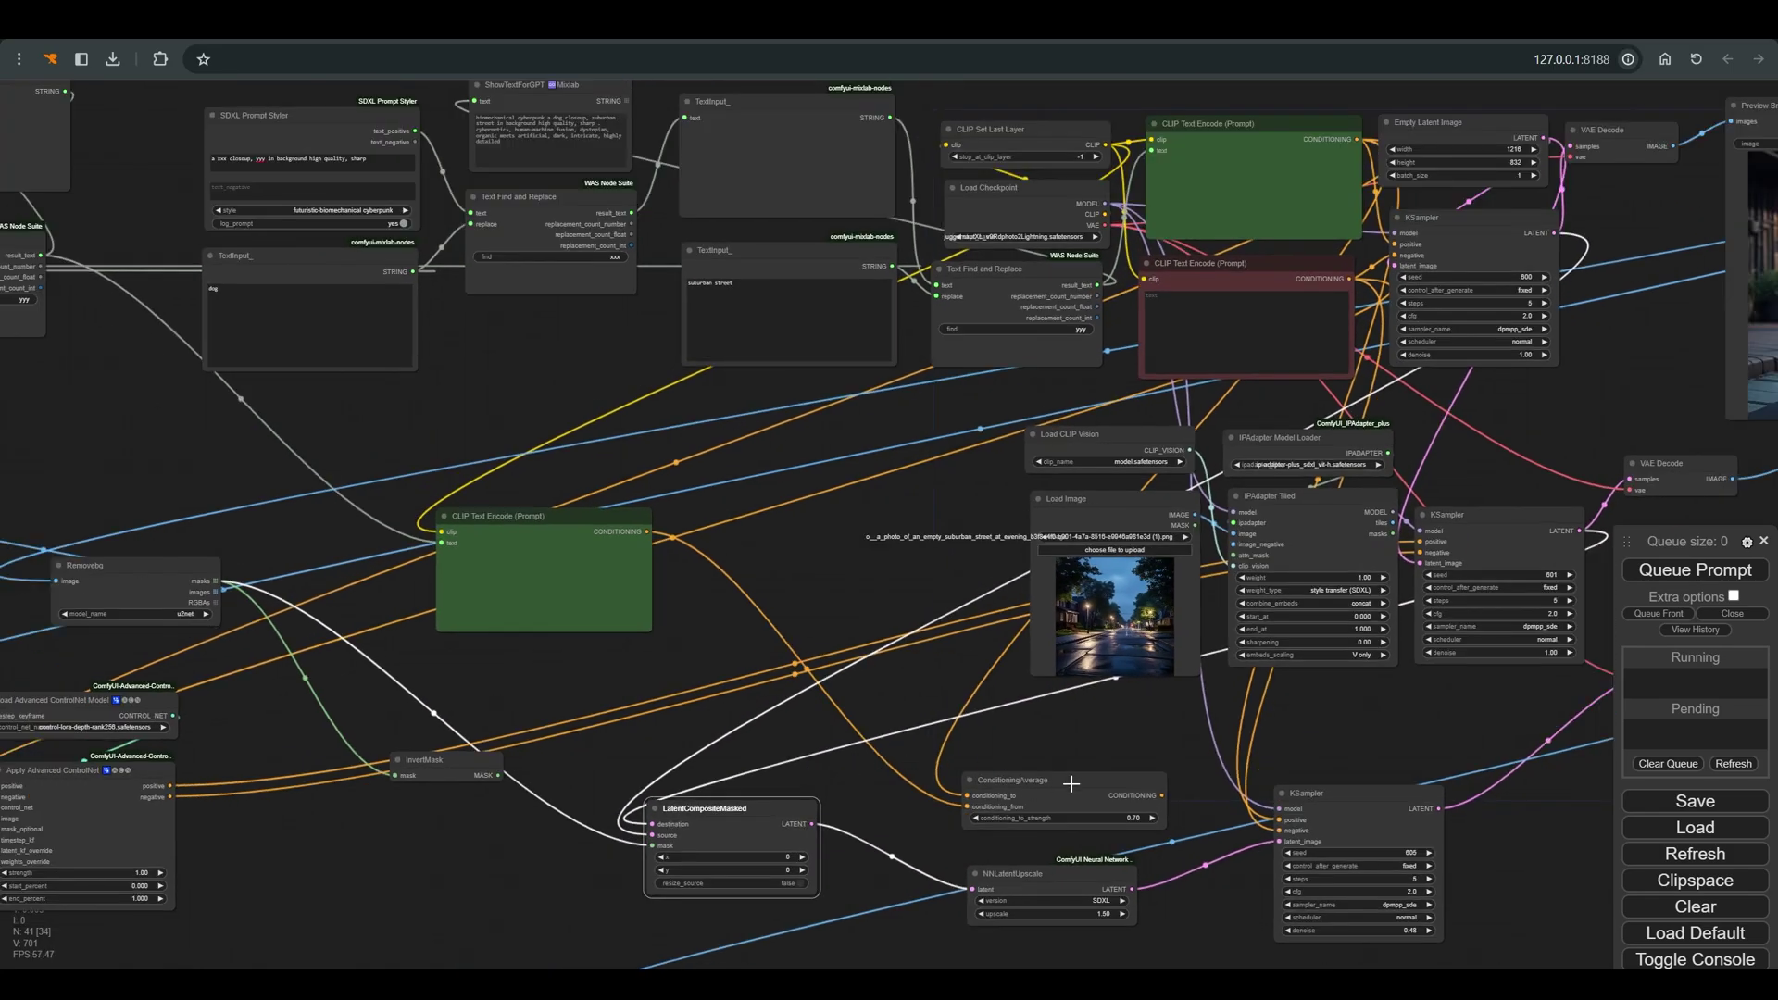
pyautogui.click(1085, 865)
# Set the NNLatentUpscale node to the SDXL version with a 1.5 upscale factor
pyautogui.scroll(5, 1147, 911)
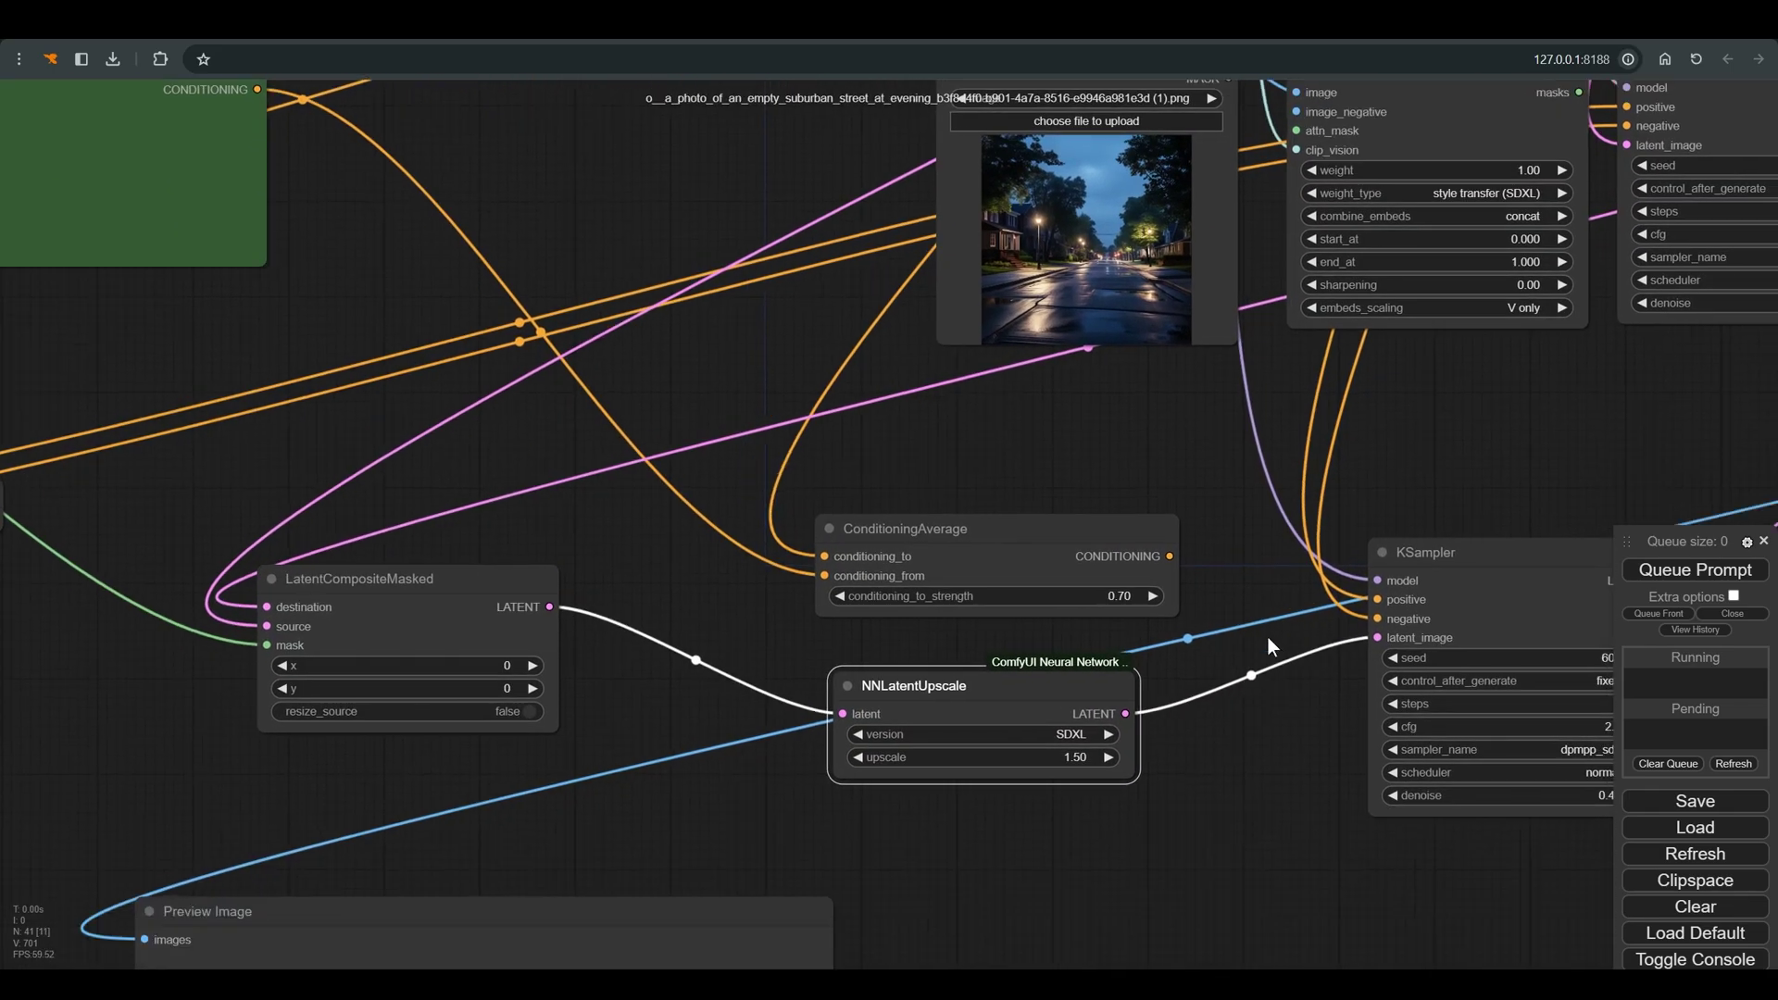
pyautogui.moveTo(1268, 646); pyautogui.dragTo(1261, 567)
pyautogui.scroll(3, 1111, 667)
pyautogui.click(1023, 659)
pyautogui.click(1026, 659)
pyautogui.click(1028, 689)
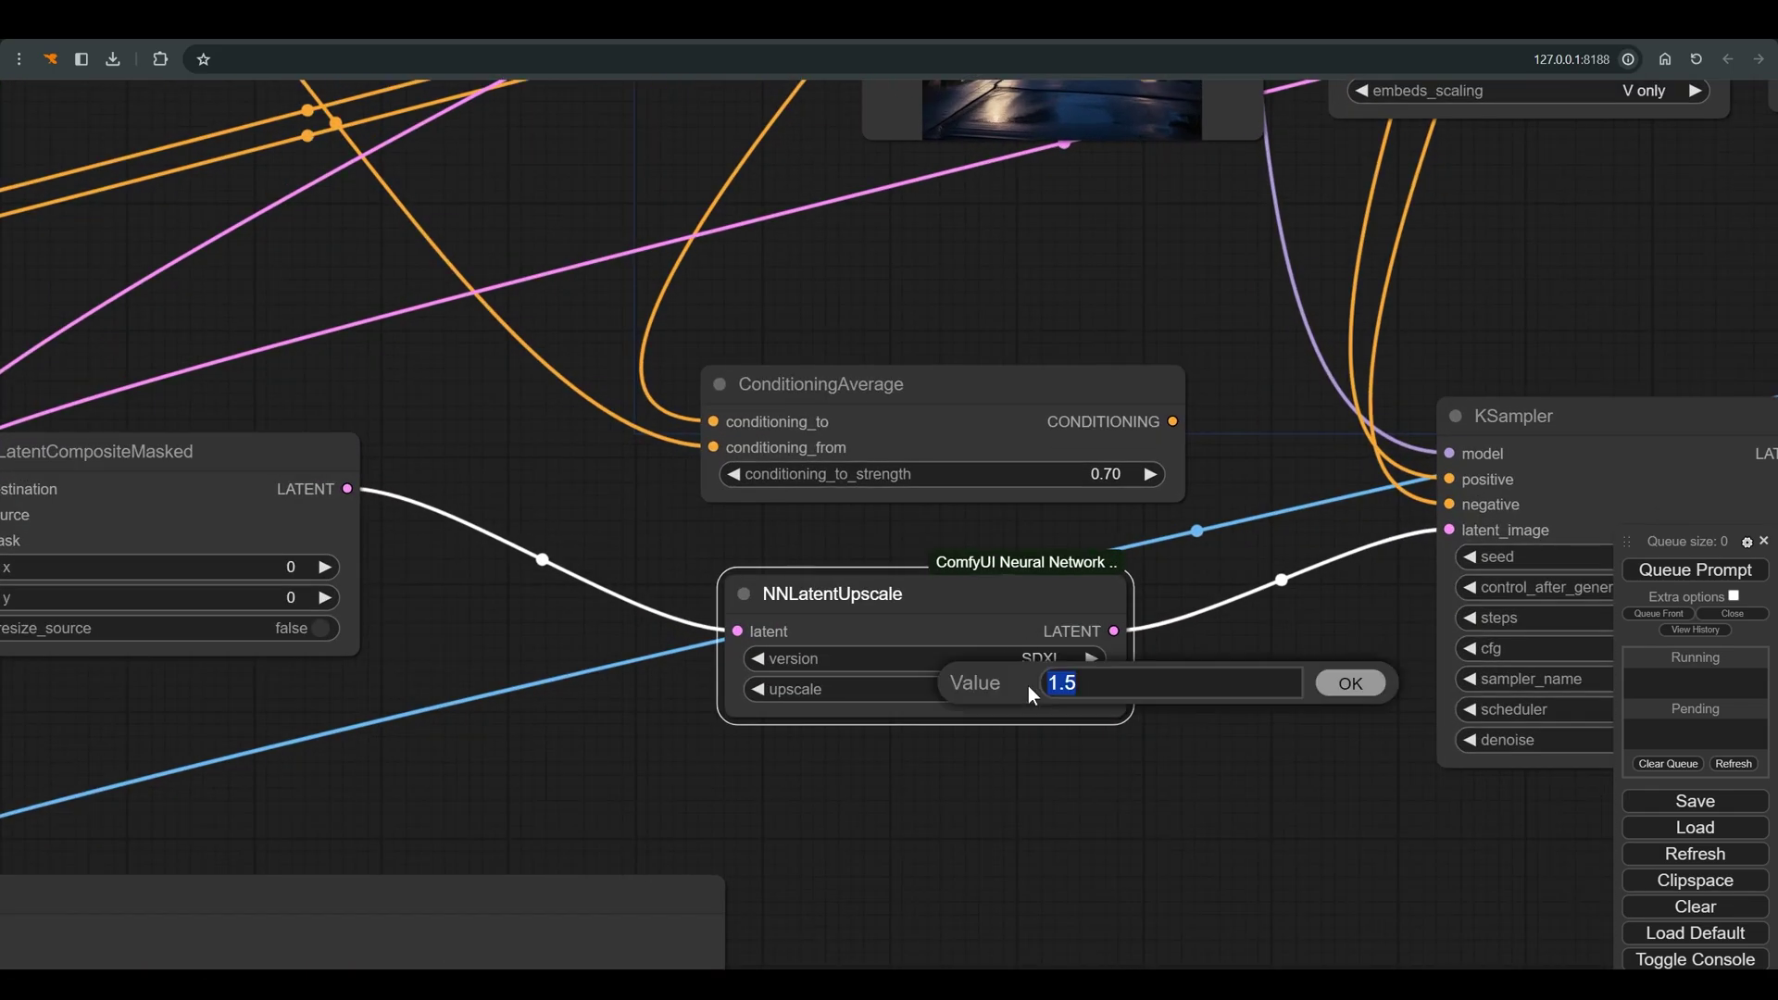
pyautogui.click(1104, 682)
pyautogui.click(1341, 685)
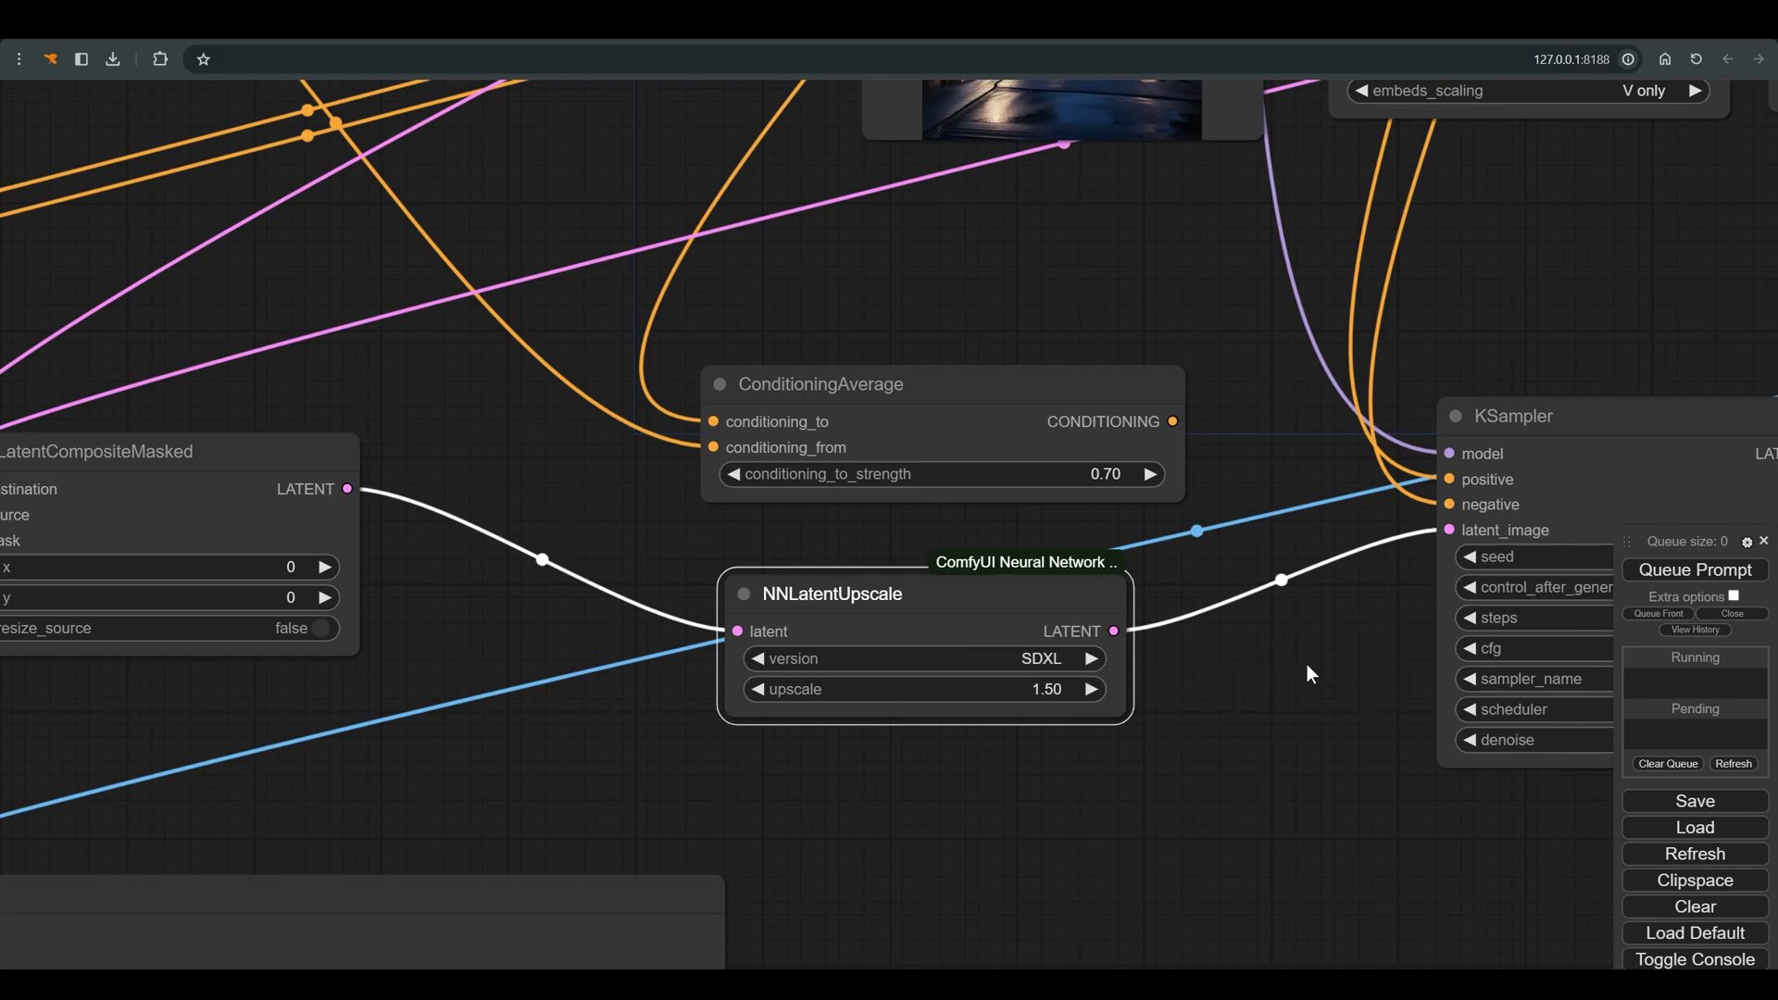
# Lower the second KSampler's denoise to 0.45 and queue a generation
pyautogui.scroll(-2, 1307, 664)
pyautogui.moveTo(1316, 659); pyautogui.dragTo(915, 801)
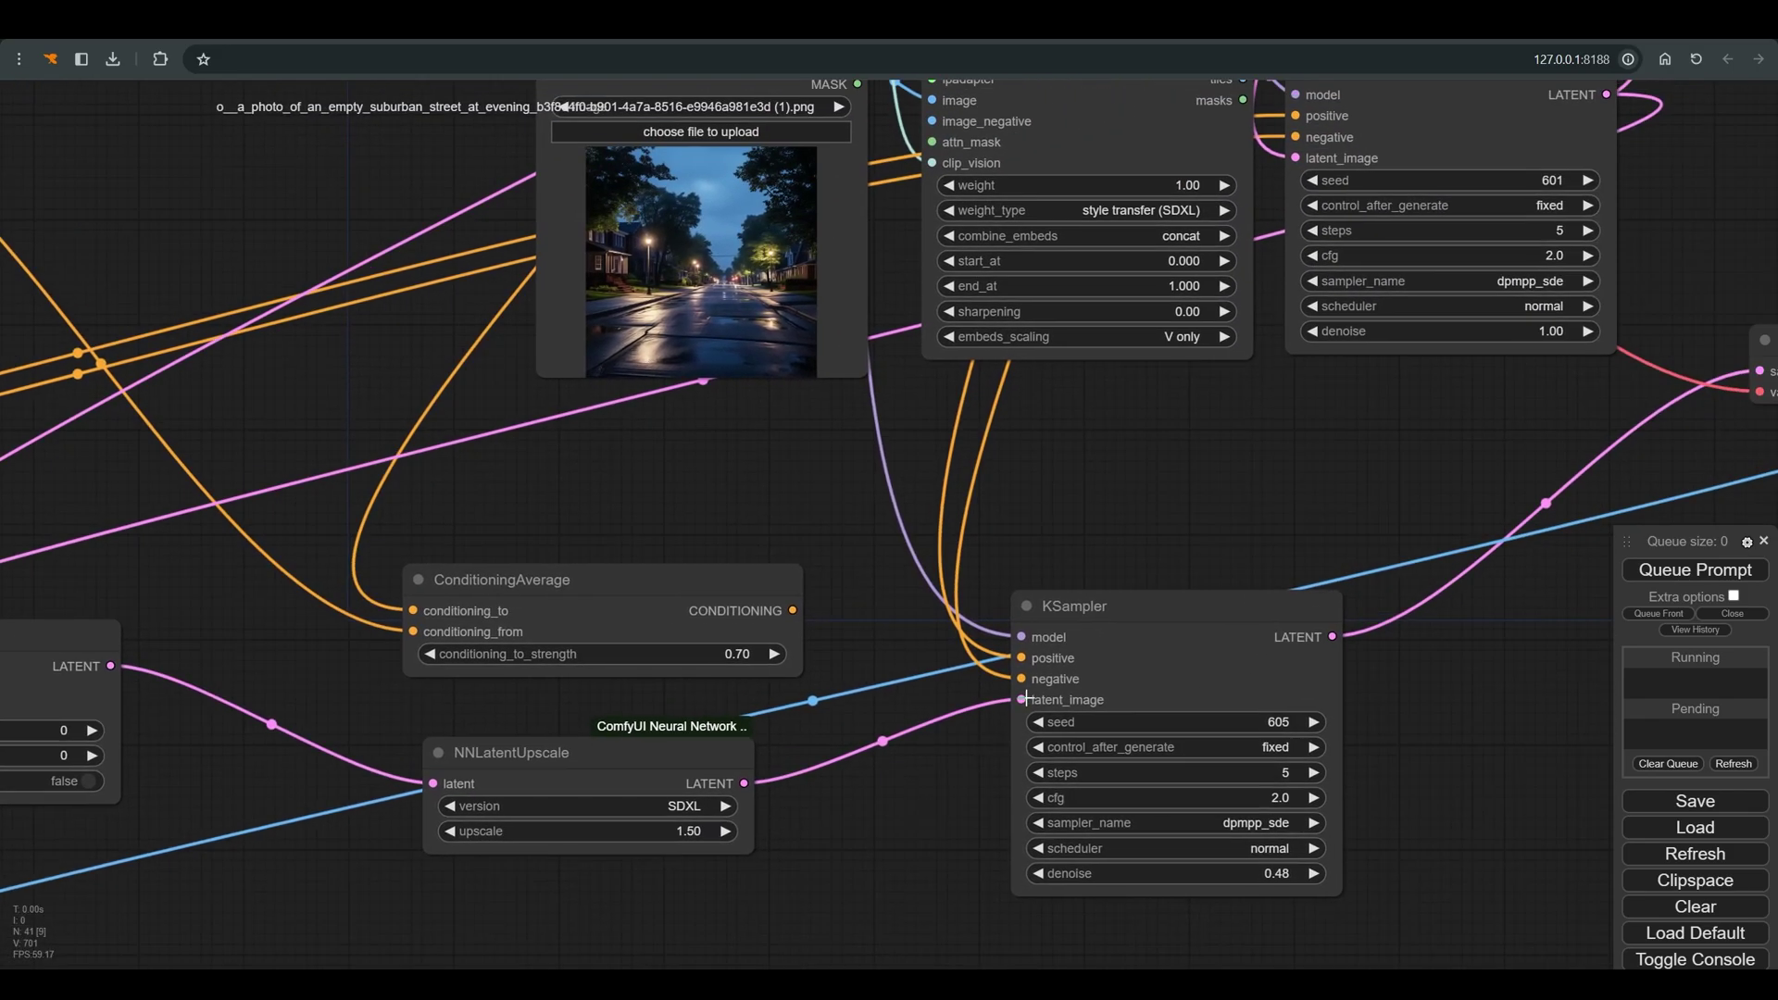
pyautogui.scroll(-3, 939, 792)
pyautogui.scroll(-4, 853, 845)
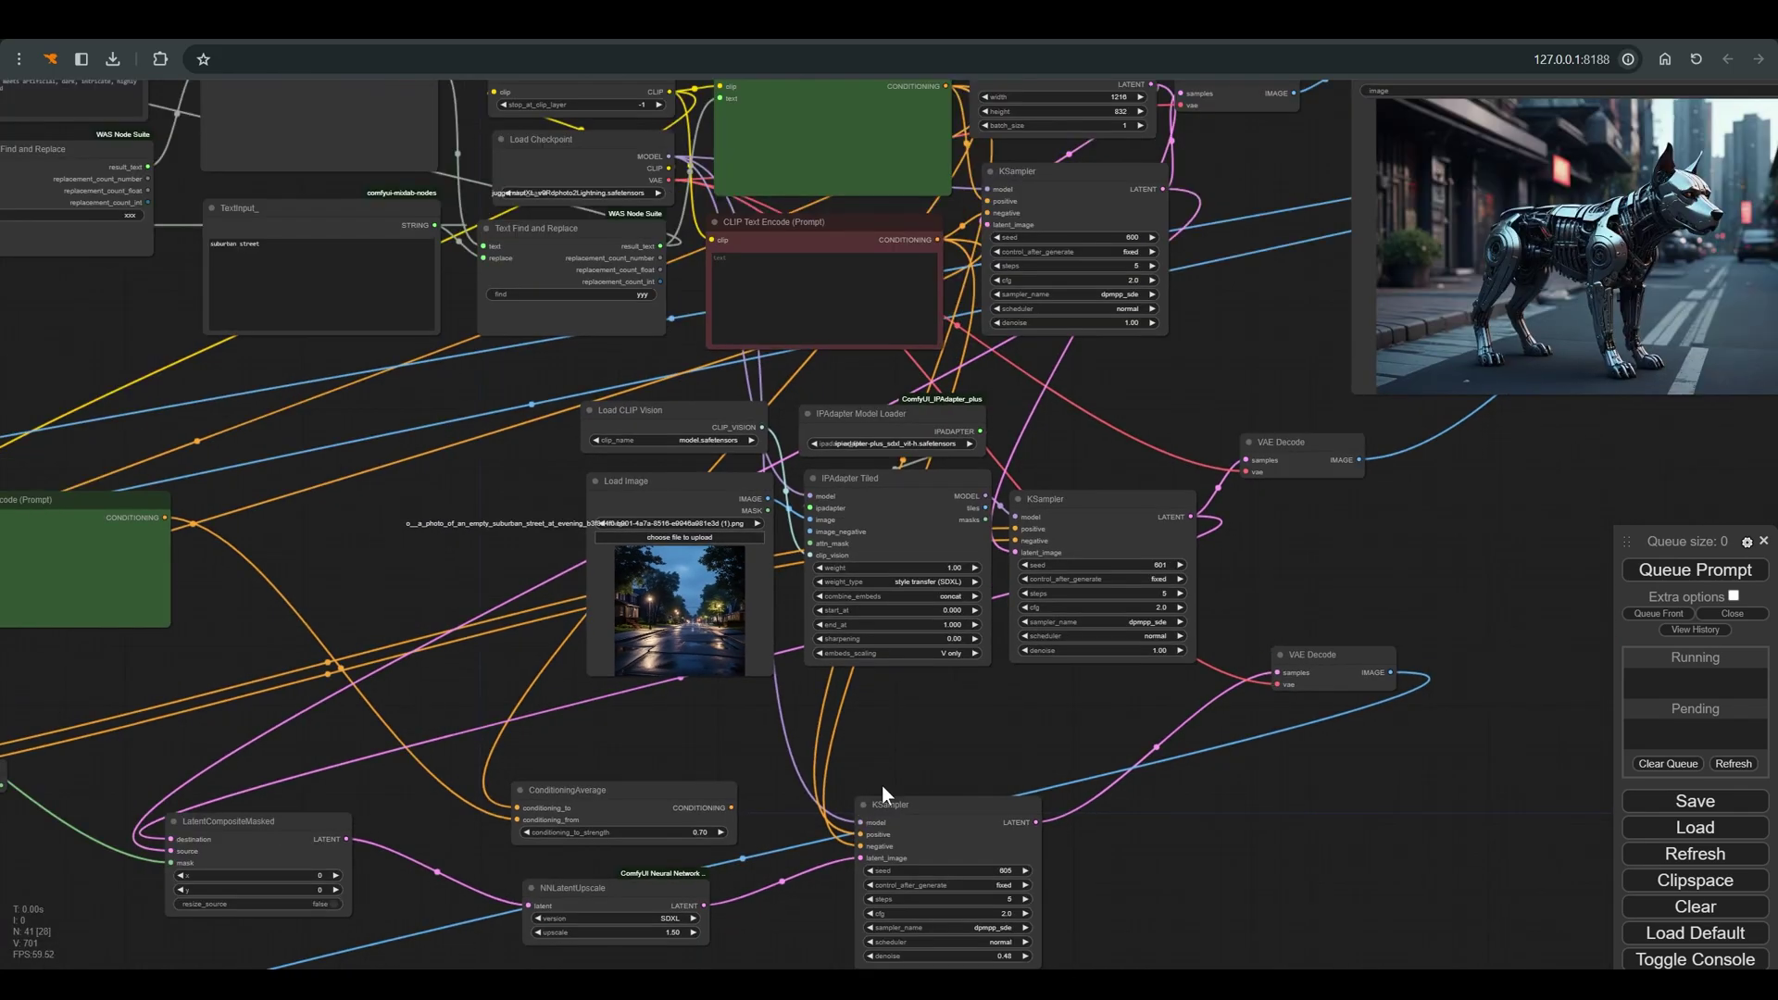
pyautogui.scroll(-2, 914, 711)
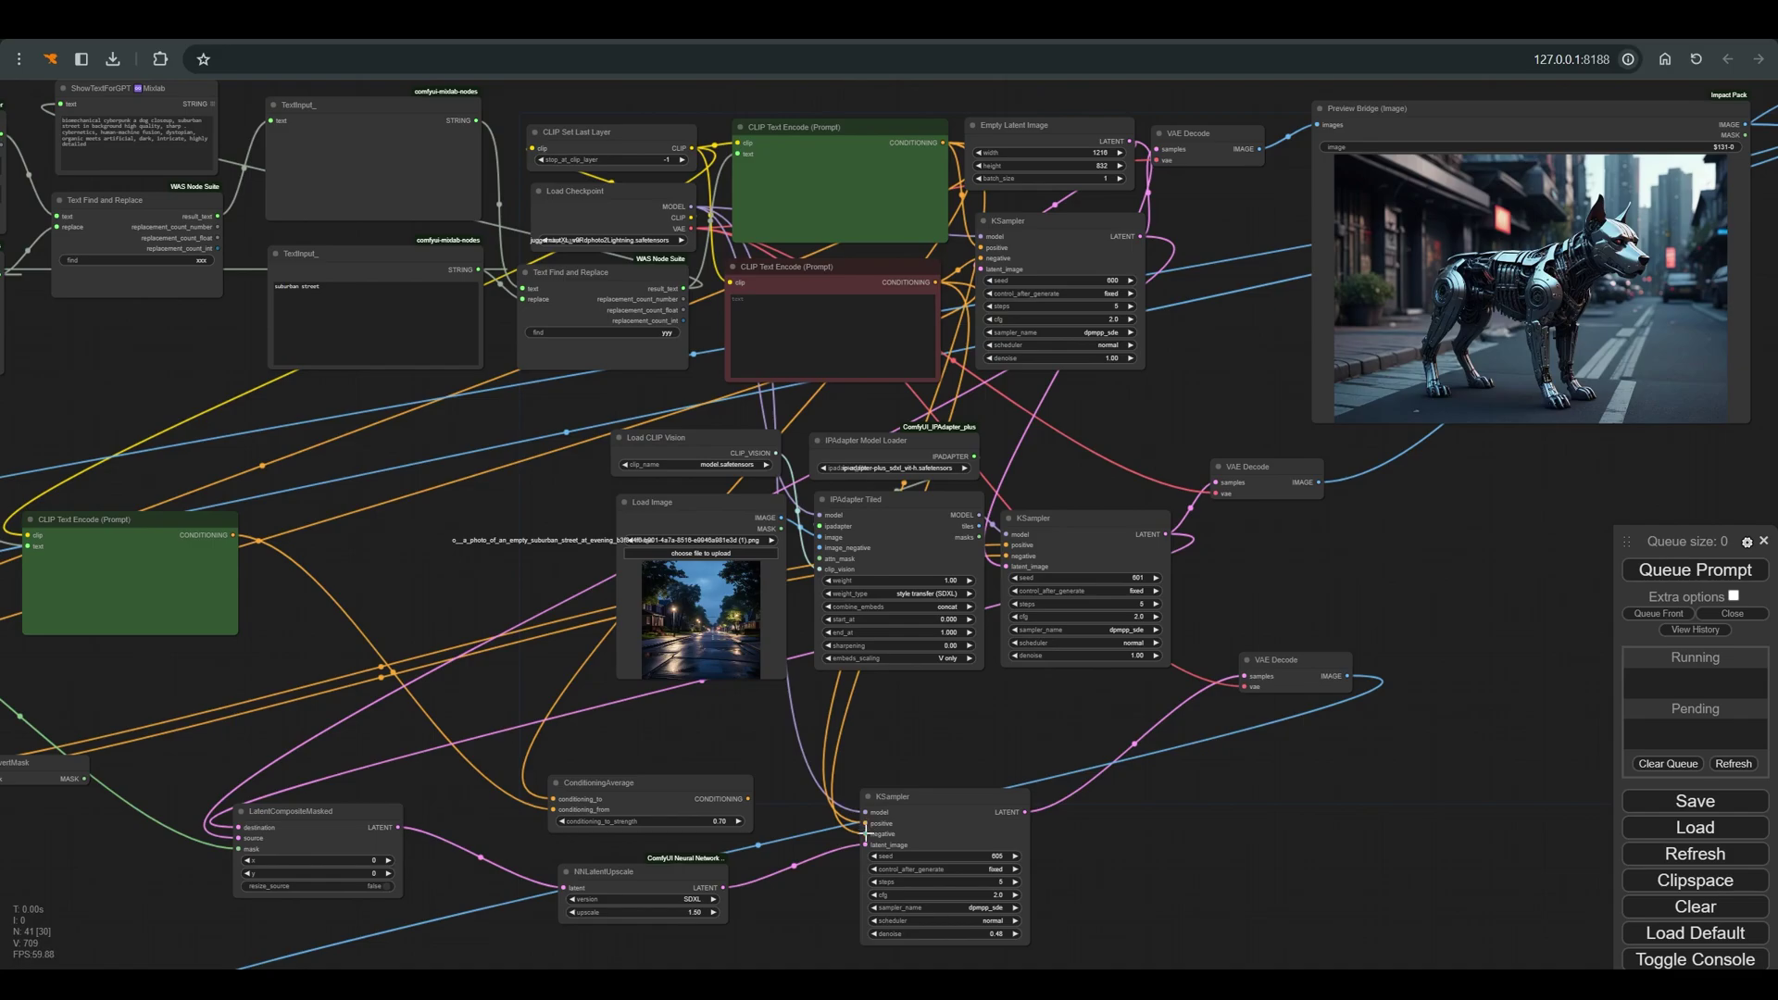
pyautogui.scroll(5, 963, 824)
pyautogui.click(1074, 662)
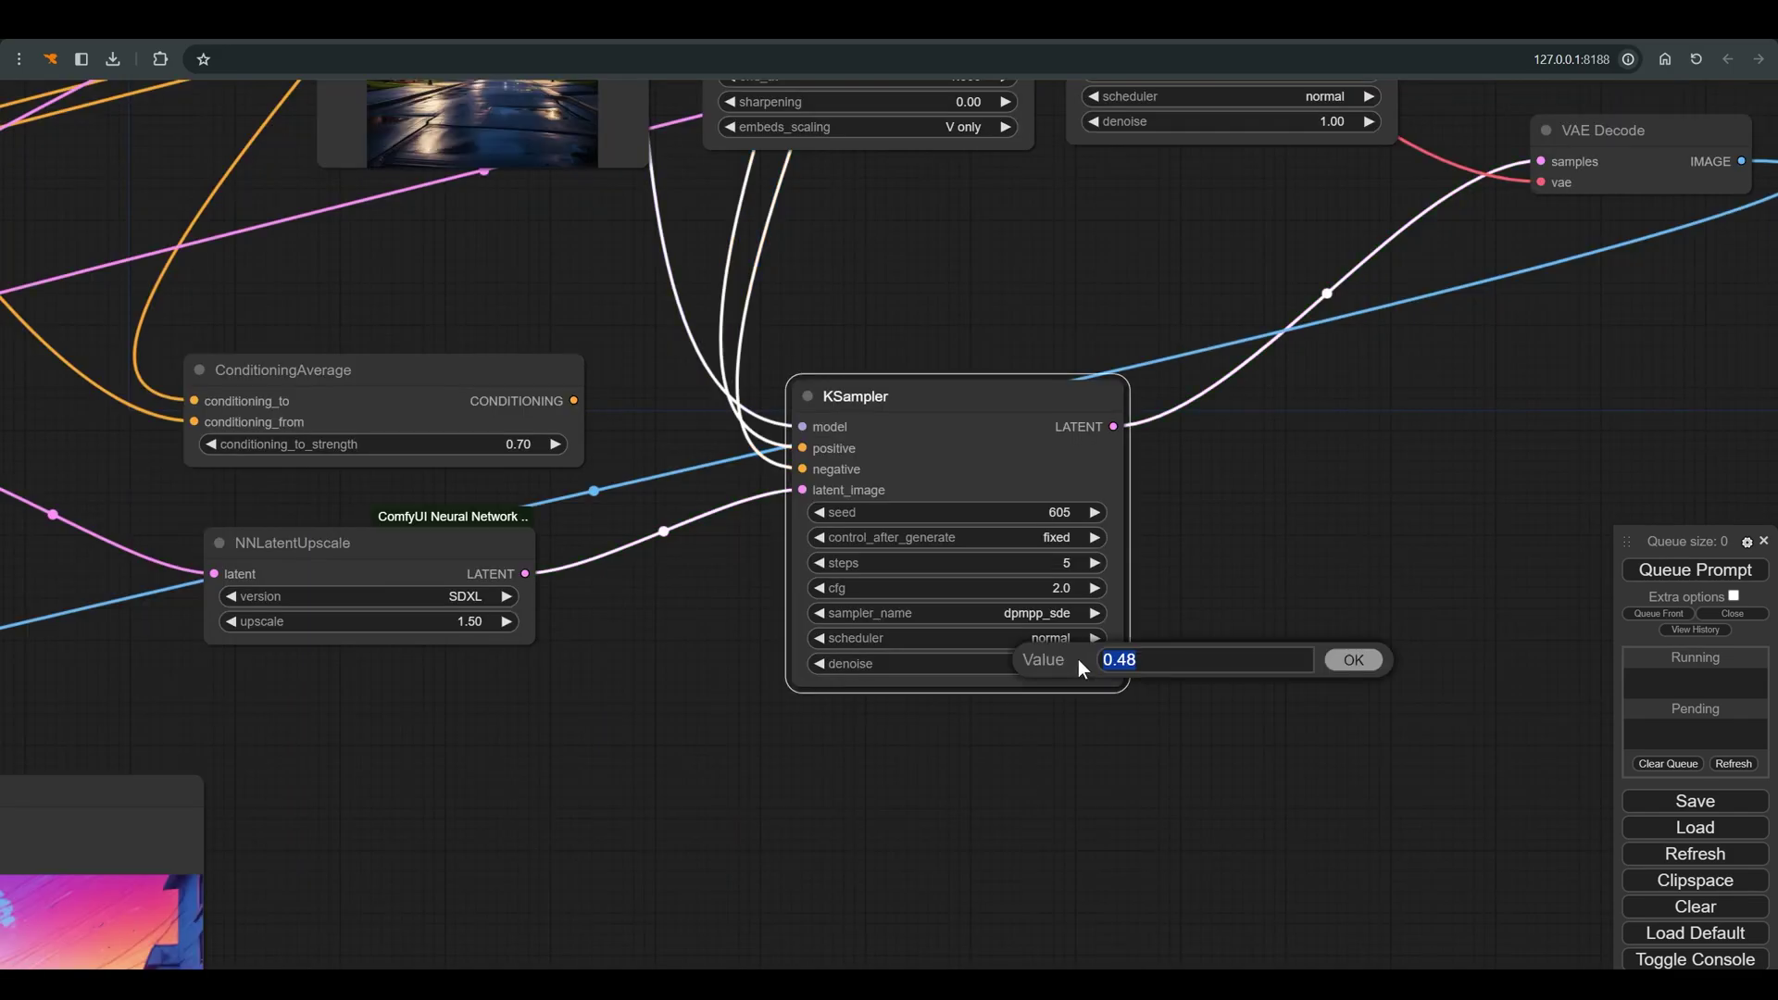
pyautogui.write('0.45')
pyautogui.press('Return')
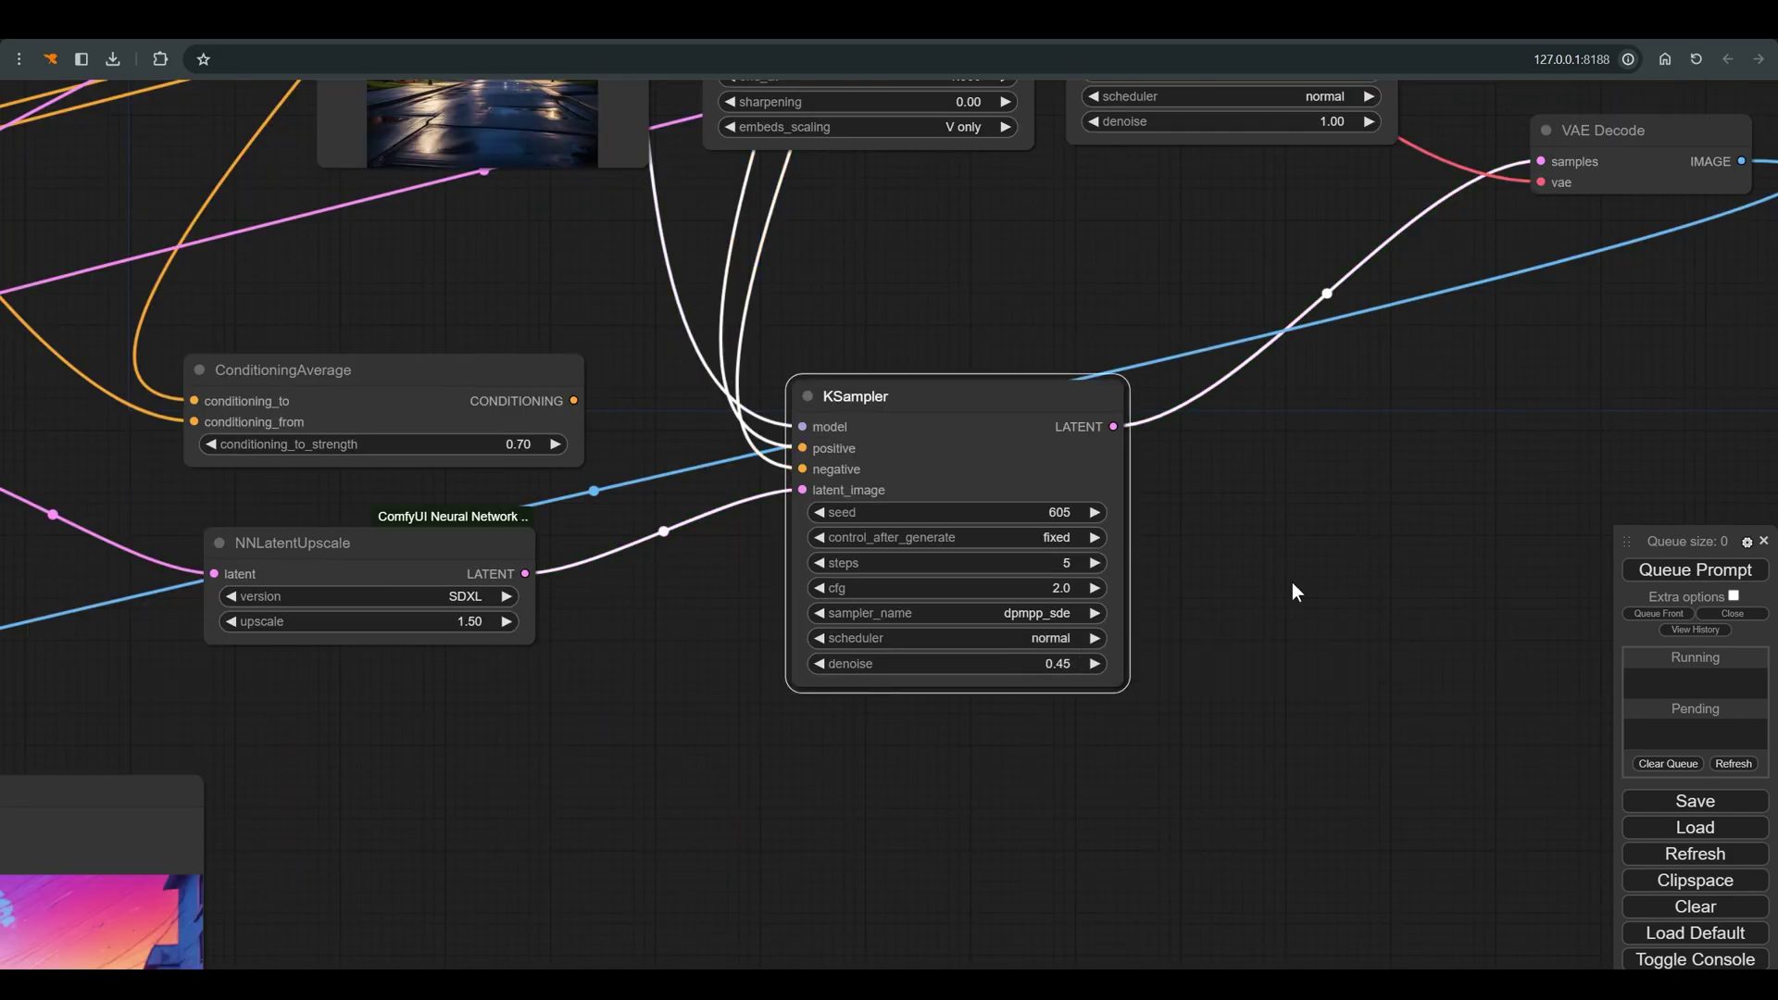
pyautogui.scroll(-2, 1408, 546)
pyautogui.click(1664, 568)
# Pan the canvas back toward the prompt-building nodes while the queued job finishes
pyautogui.moveTo(1361, 449); pyautogui.dragTo(1342, 551)
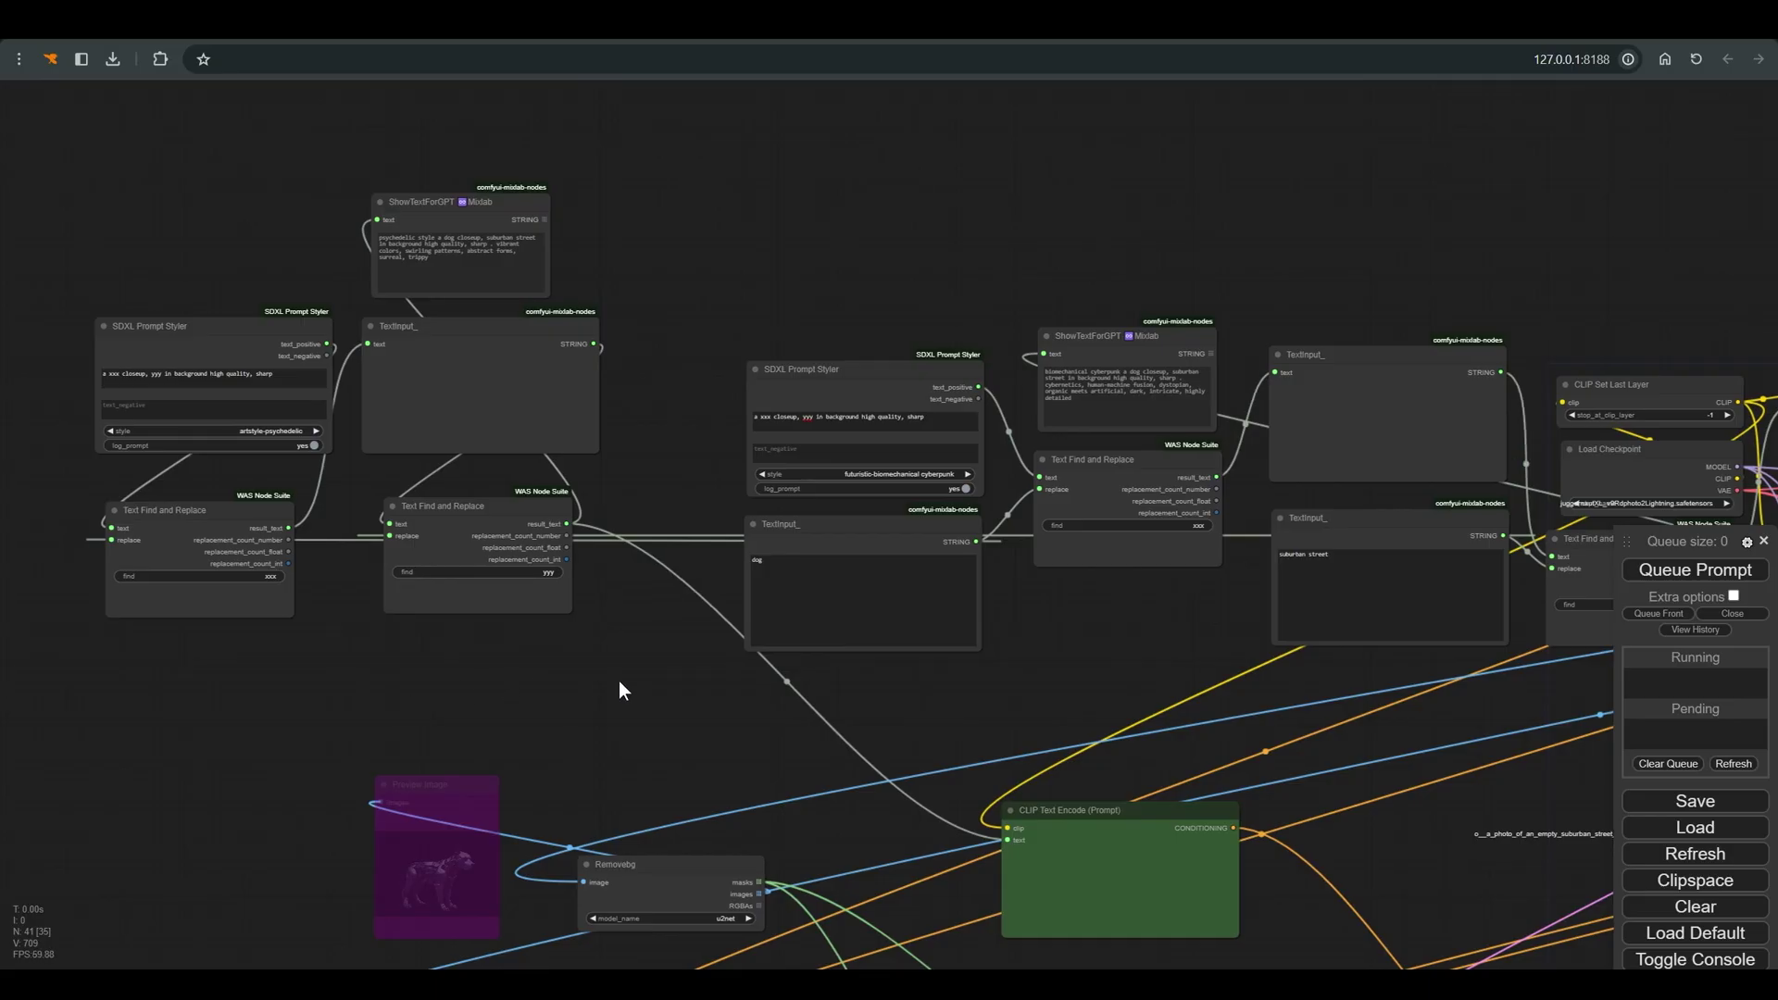
# Rearrange the TextInput_, SDXL Prompt Styler, two Text Find and Replace and ShowTextForGPT nodes
pyautogui.scroll(-2, 618, 681)
pyautogui.scroll(5, 591, 677)
pyautogui.scroll(-1, 839, 941)
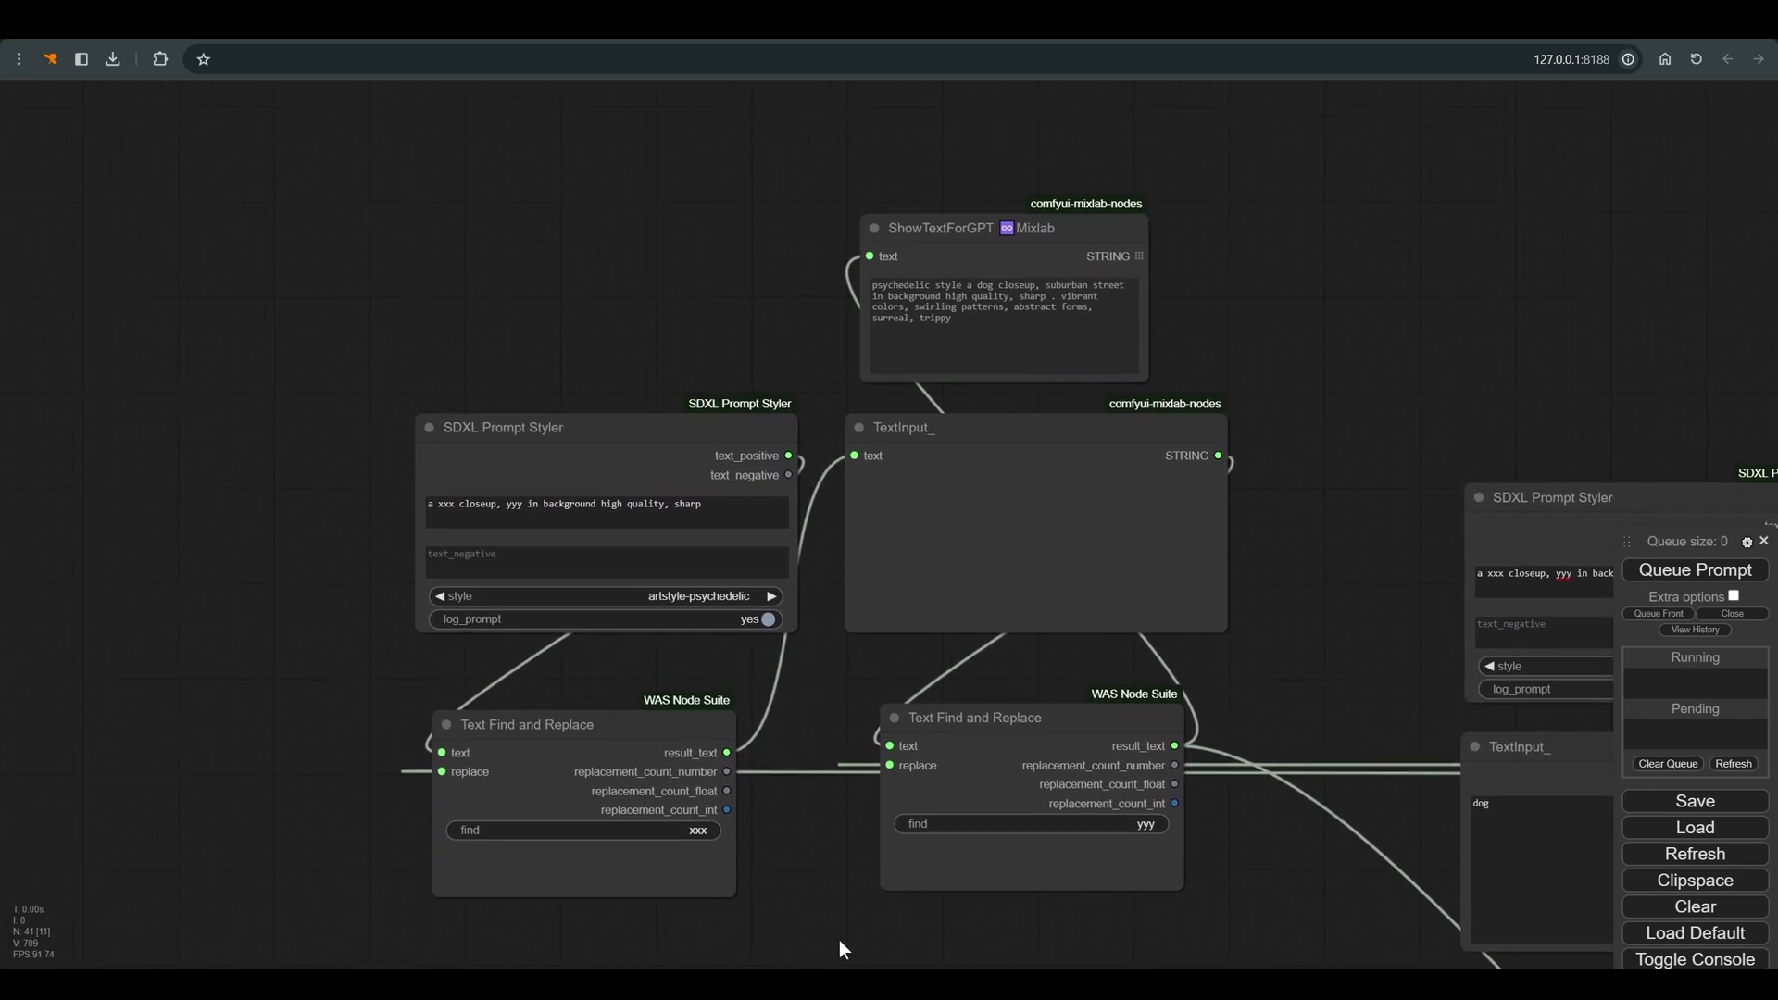
pyautogui.moveTo(839, 941); pyautogui.dragTo(786, 807)
pyautogui.scroll(-2, 798, 783)
pyautogui.moveTo(979, 857); pyautogui.dragTo(612, 808)
pyautogui.moveTo(493, 388)
pyautogui.mouseDown()
pyautogui.moveTo(503, 405)
pyautogui.moveTo(479, 401)
pyautogui.mouseUp()
pyautogui.moveTo(292, 388); pyautogui.dragTo(285, 406)
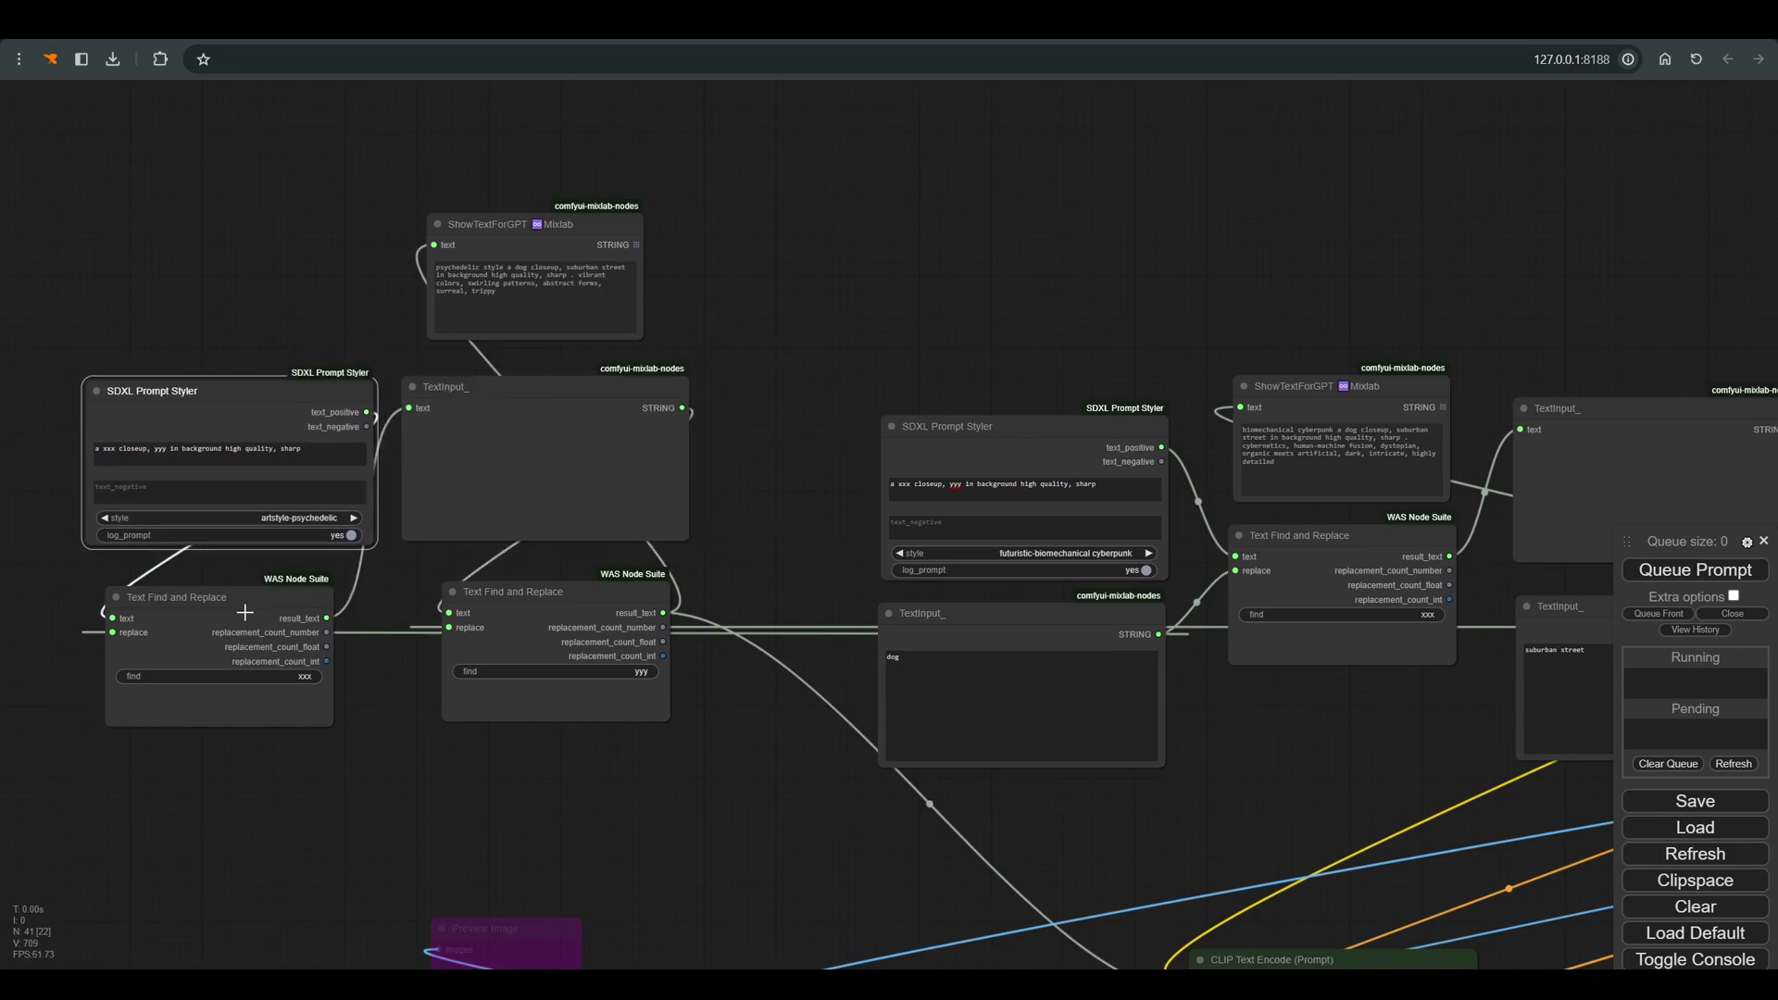
pyautogui.moveTo(244, 609); pyautogui.dragTo(246, 615)
pyautogui.moveTo(522, 597); pyautogui.dragTo(504, 604)
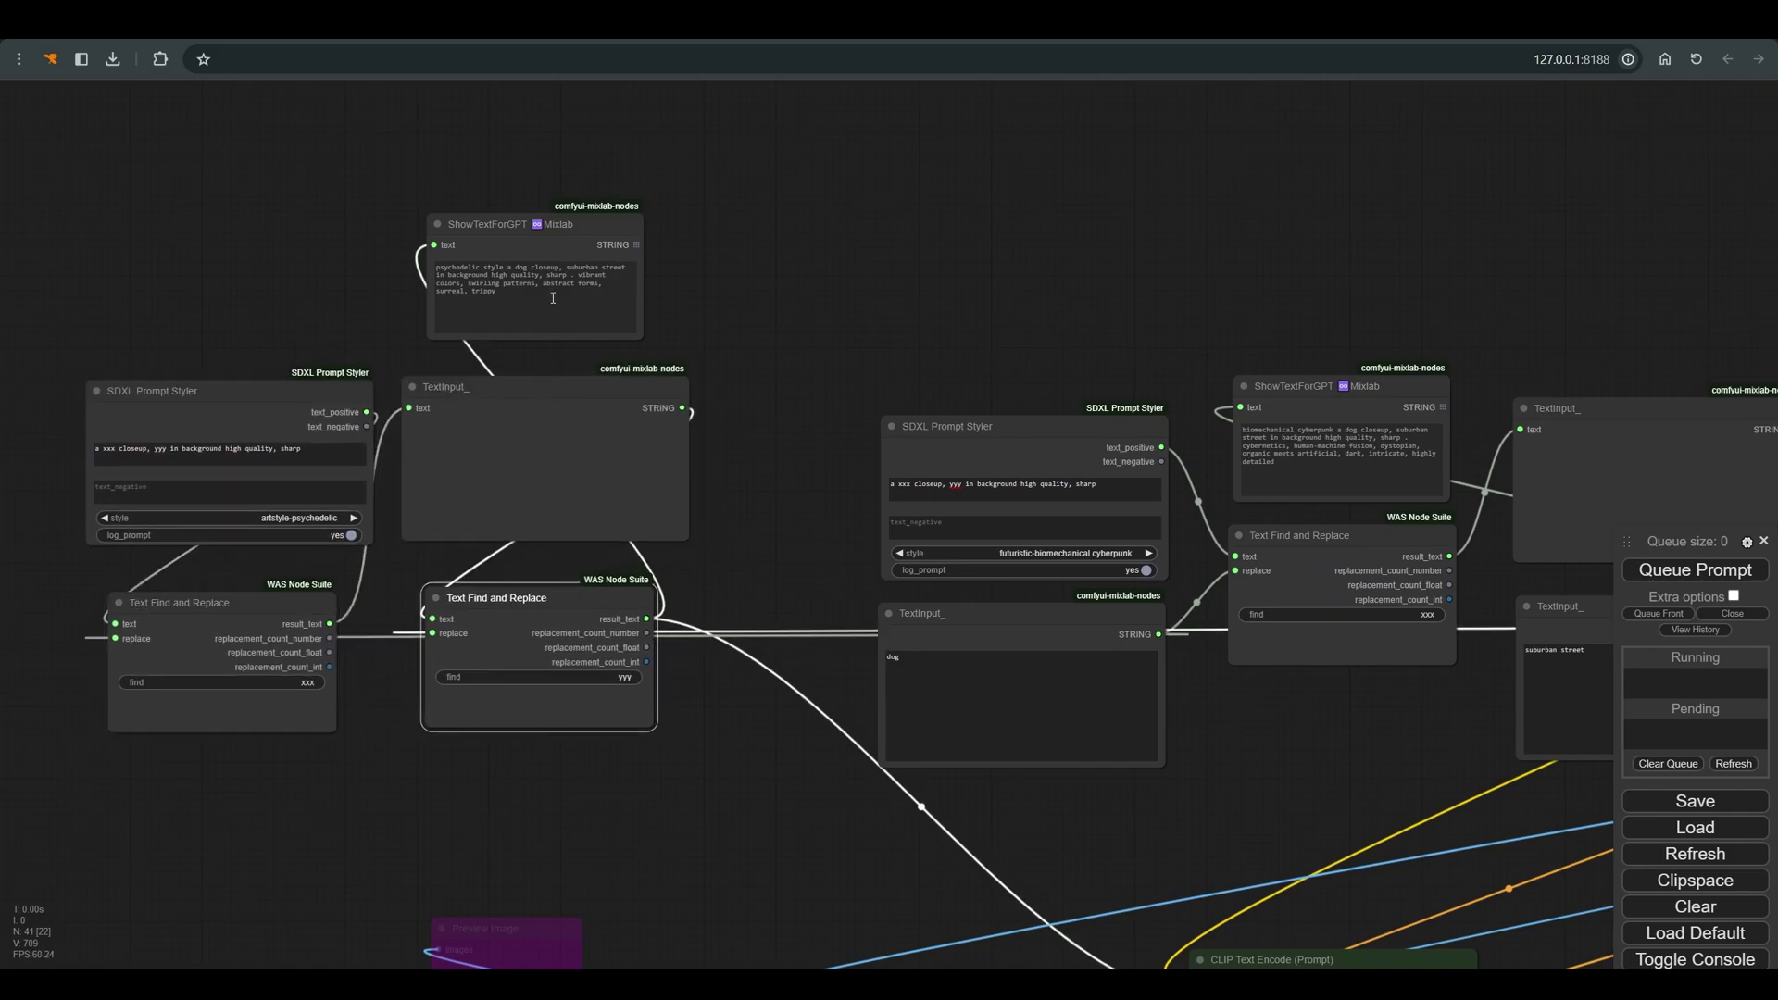
pyautogui.moveTo(555, 232)
pyautogui.mouseDown()
pyautogui.moveTo(641, 235)
pyautogui.moveTo(570, 245)
pyautogui.mouseUp()
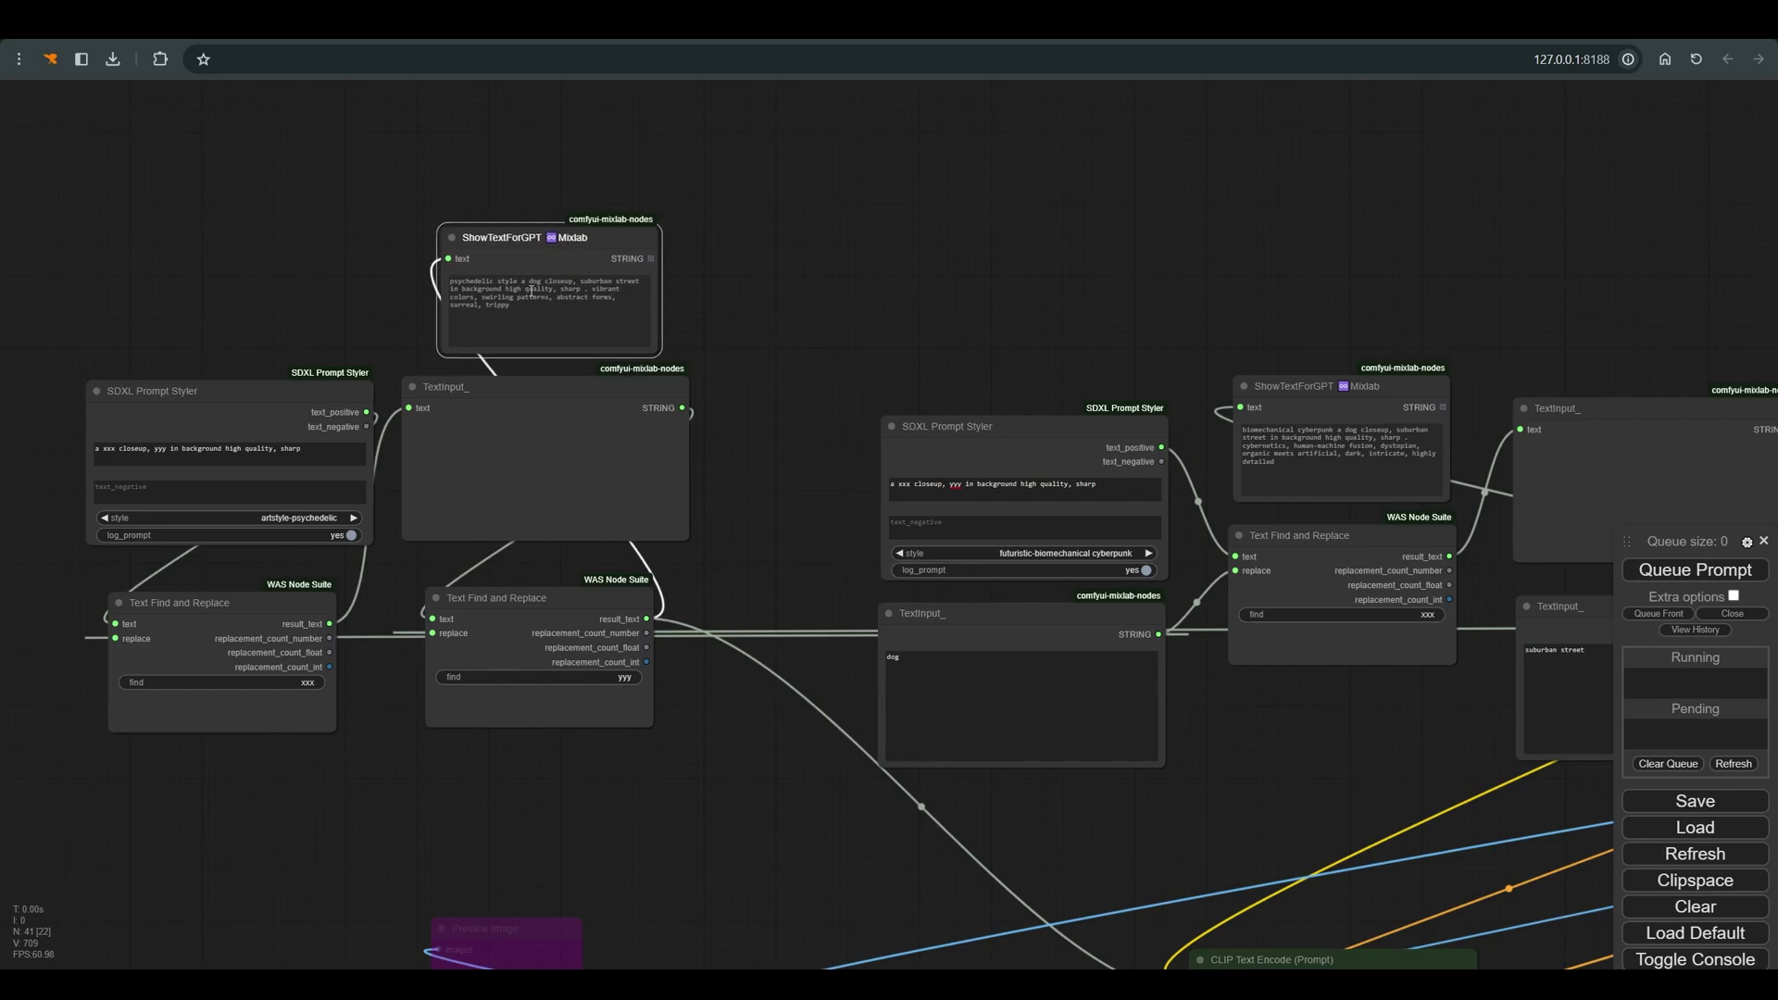
# Keep the SDXL Prompt Styler set to artstyle-psychedelic
pyautogui.click(294, 518)
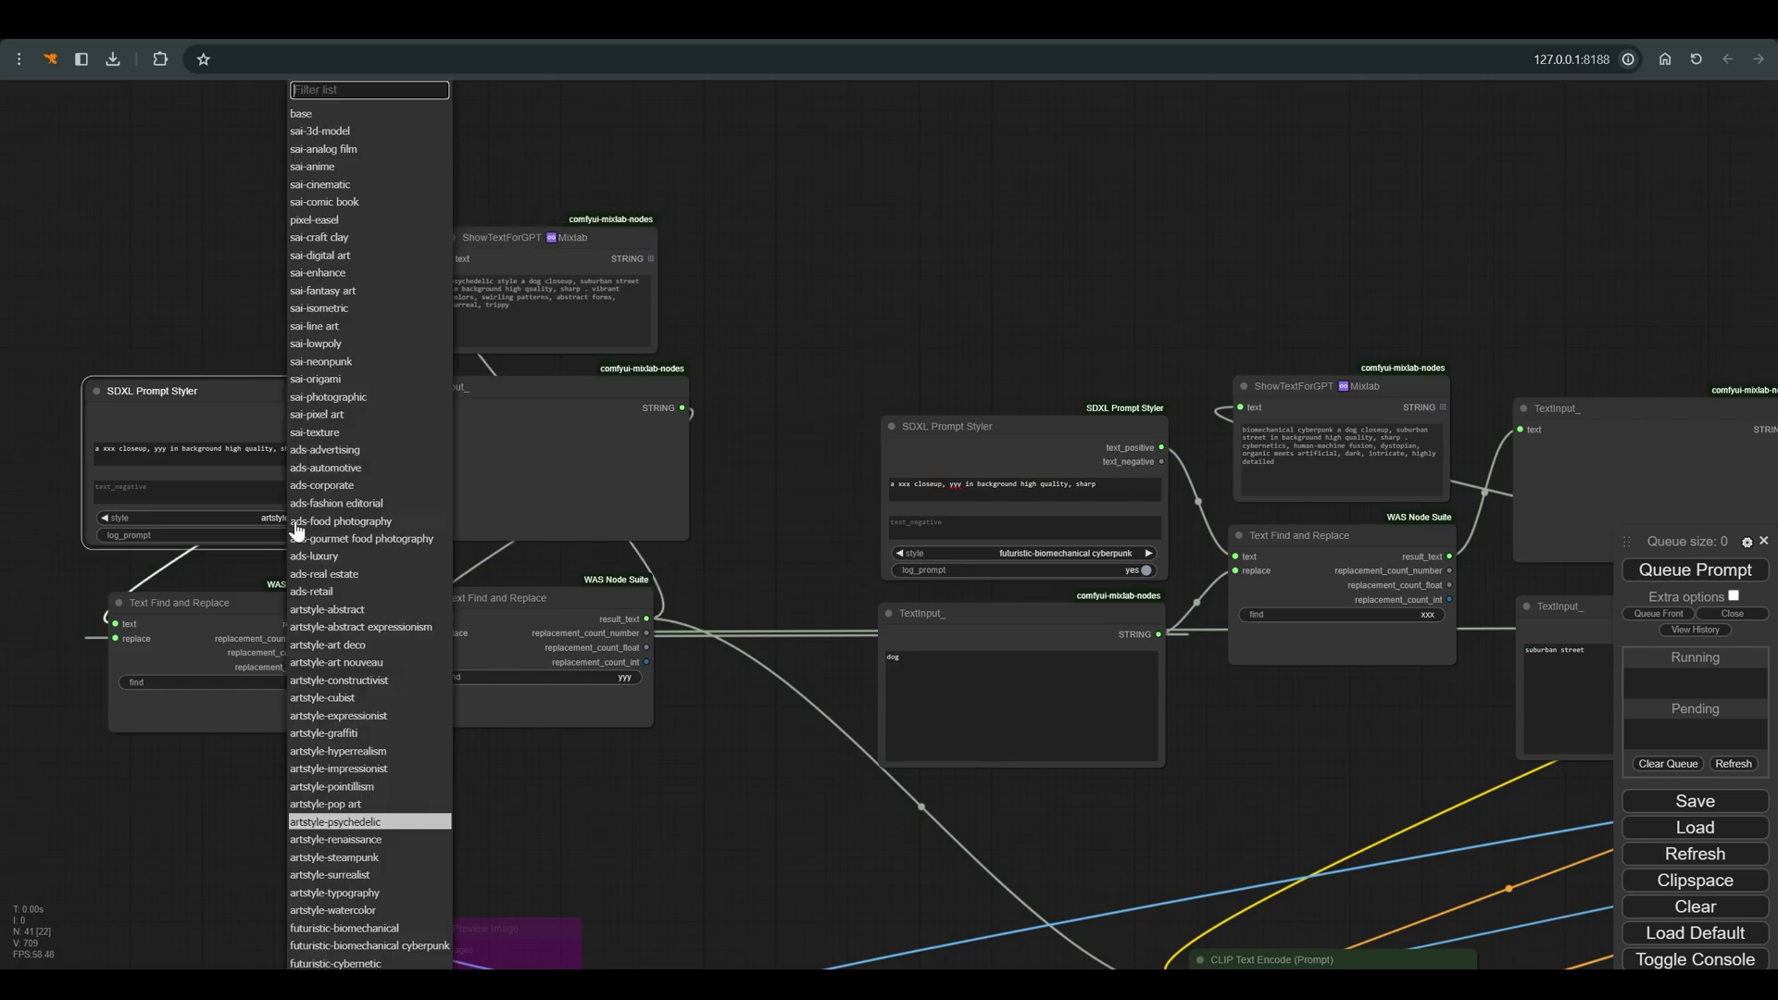
pyautogui.click(342, 822)
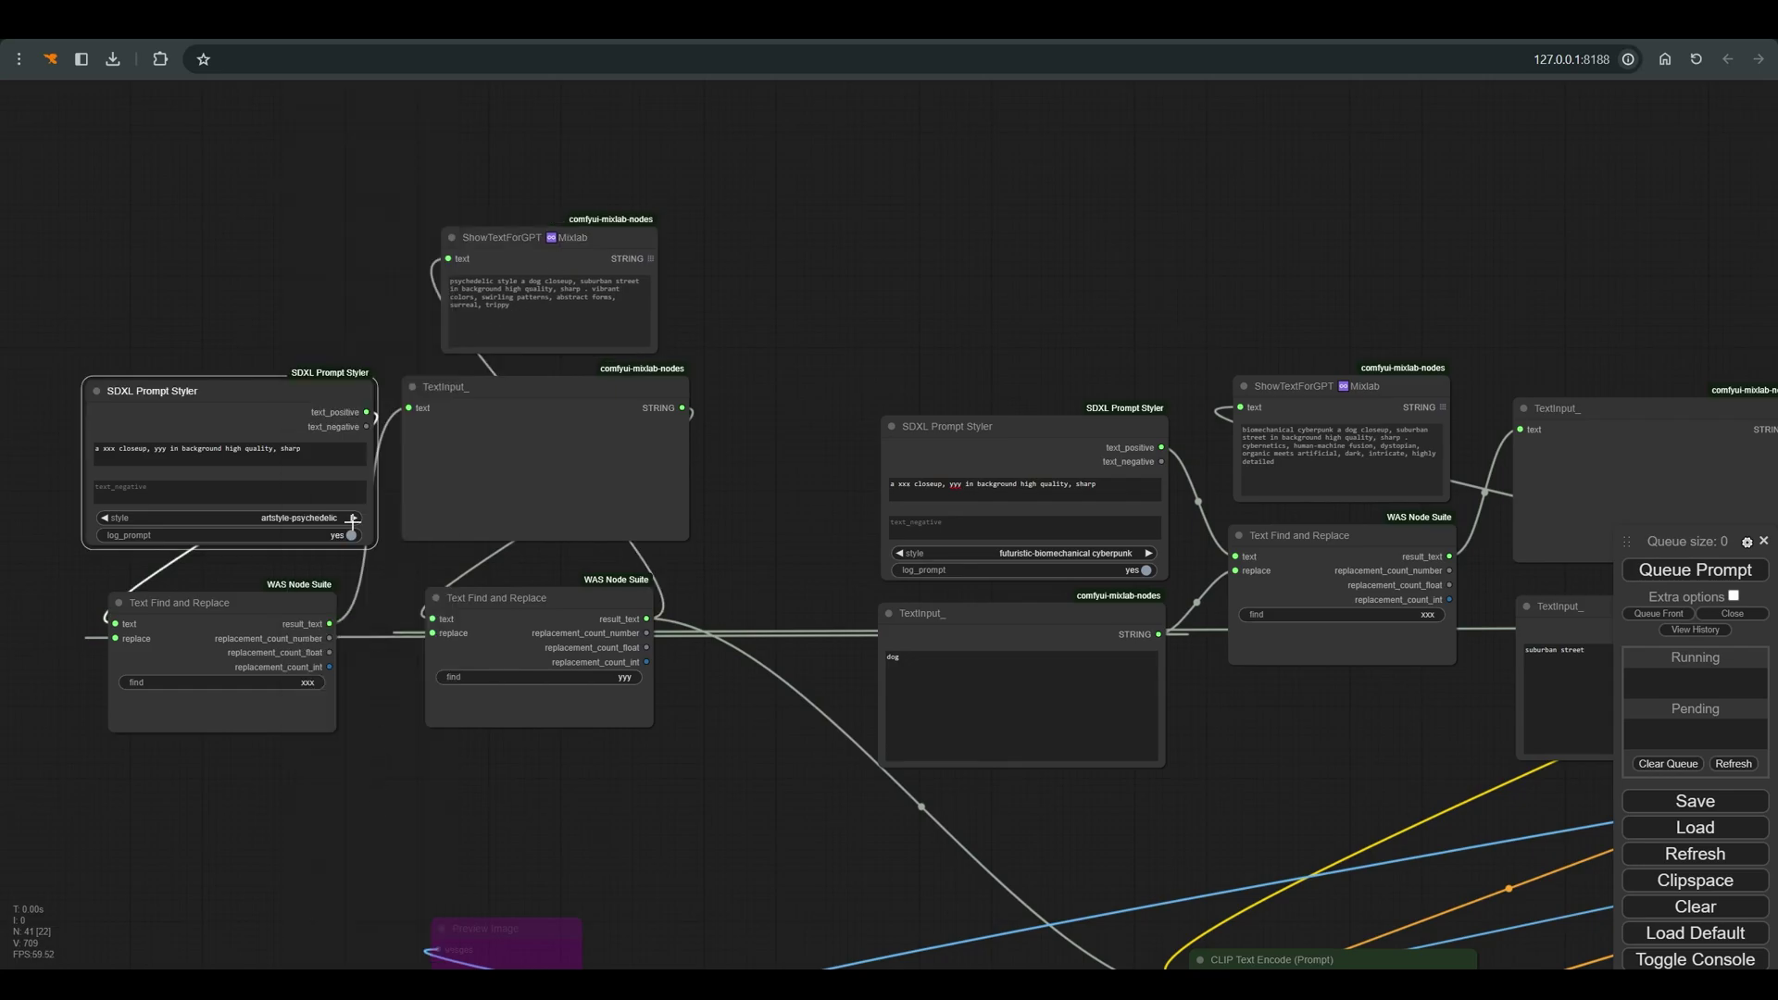
pyautogui.scroll(-3, 734, 523)
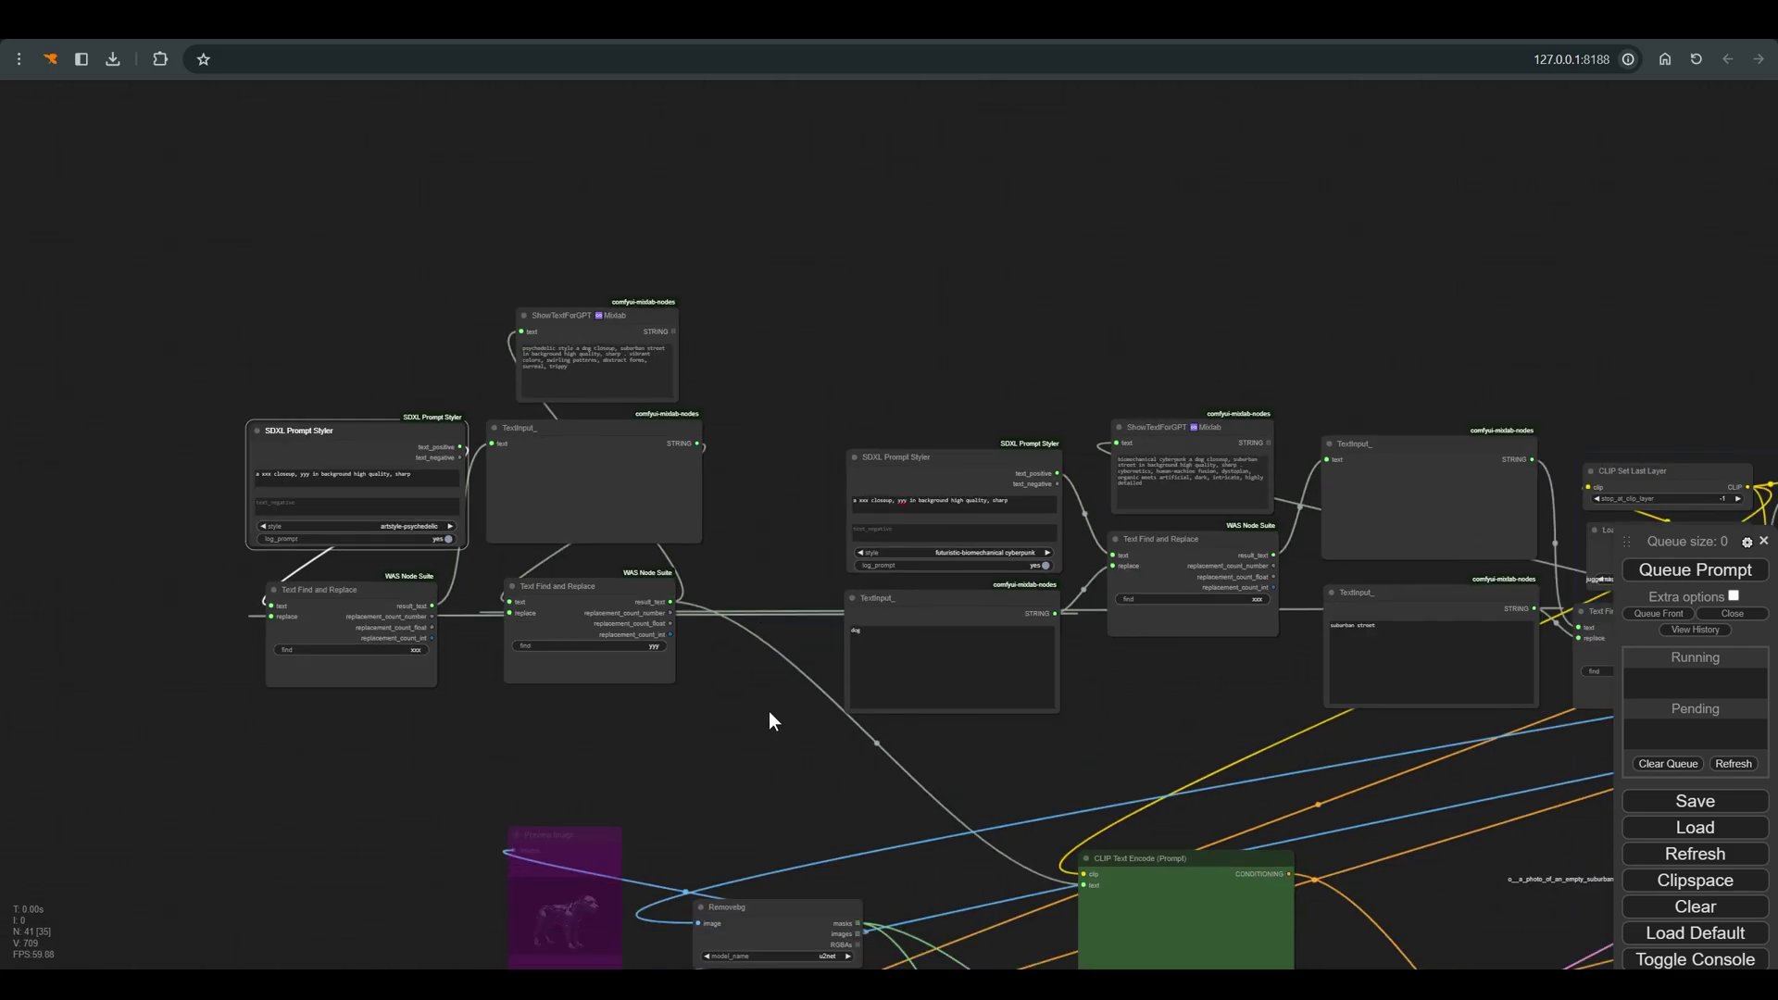
# Move the centre CLIP Text Encode up and wire its conditioning toward Apply Advanced ControlNet
pyautogui.moveTo(773, 723); pyautogui.dragTo(452, 437)
pyautogui.moveTo(912, 587)
pyautogui.mouseDown()
pyautogui.moveTo(896, 594)
pyautogui.moveTo(919, 577)
pyautogui.mouseUp()
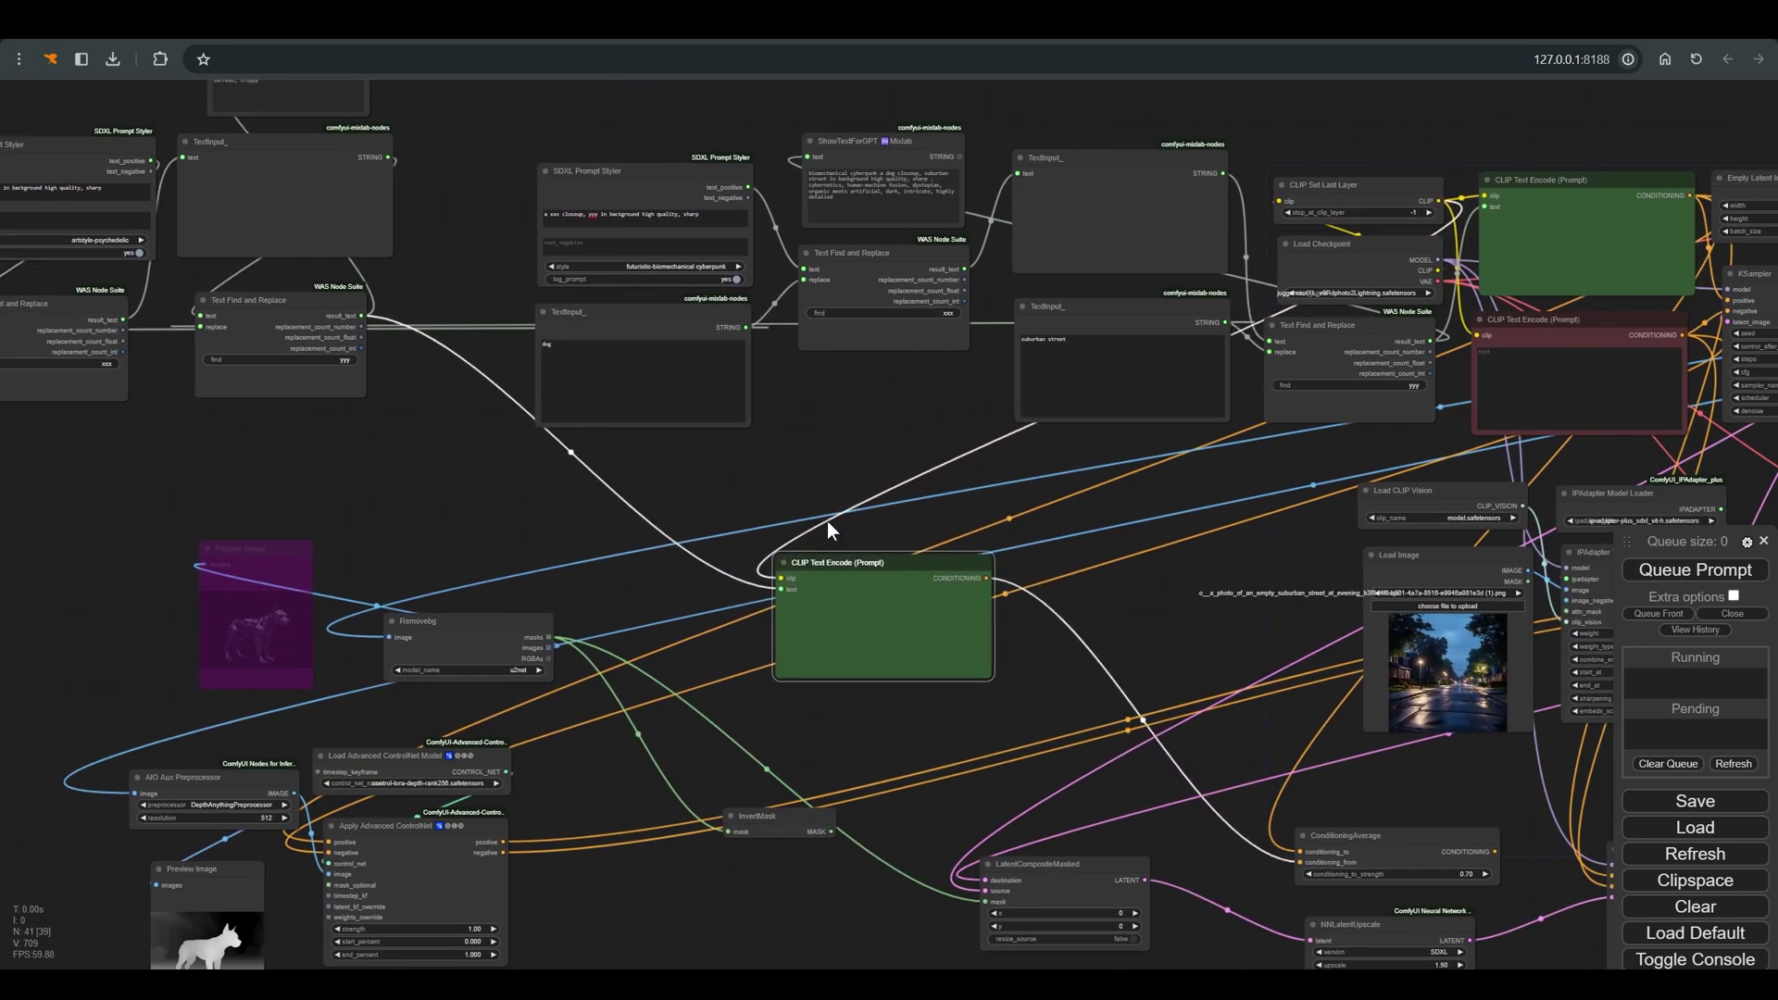
pyautogui.moveTo(830, 530); pyautogui.dragTo(1028, 428)
pyautogui.moveTo(1182, 486); pyautogui.dragTo(526, 750)
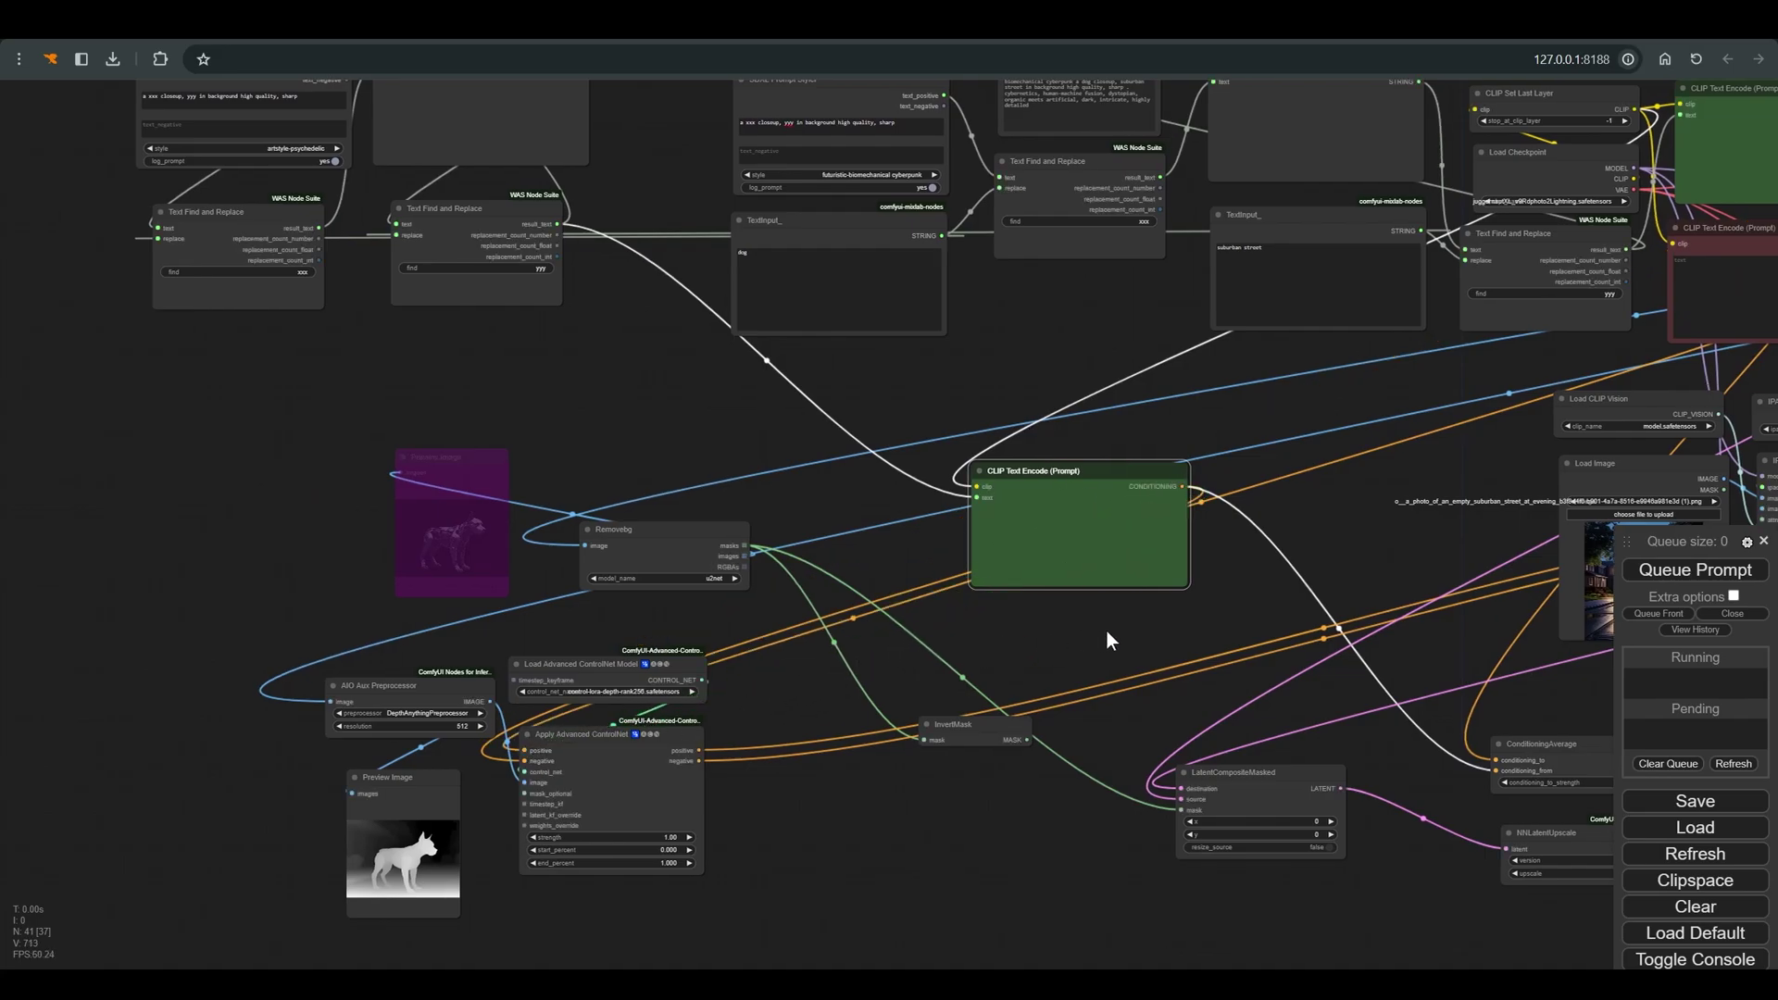
# Bypass IPAdapter Tiled, move ConditioningAverage up-left, and drag its output toward the lower KSampler
pyautogui.moveTo(1107, 631); pyautogui.dragTo(738, 651)
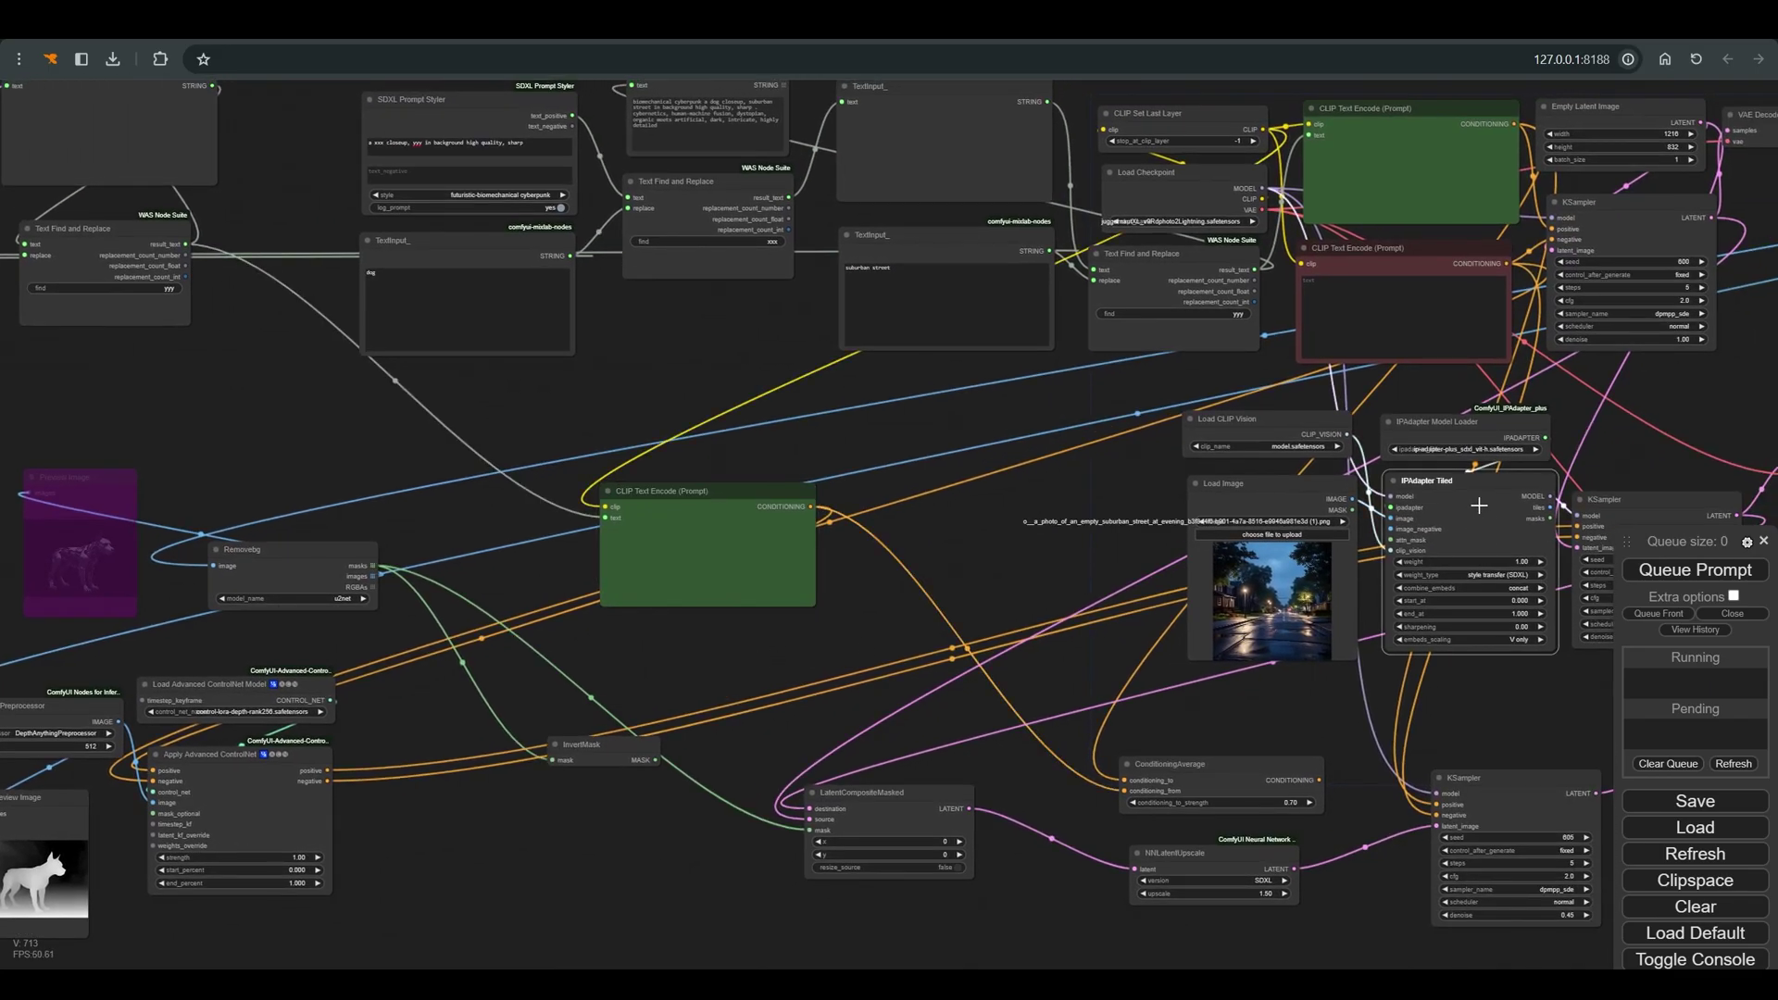
pyautogui.hotkey('ctrl', 'b')
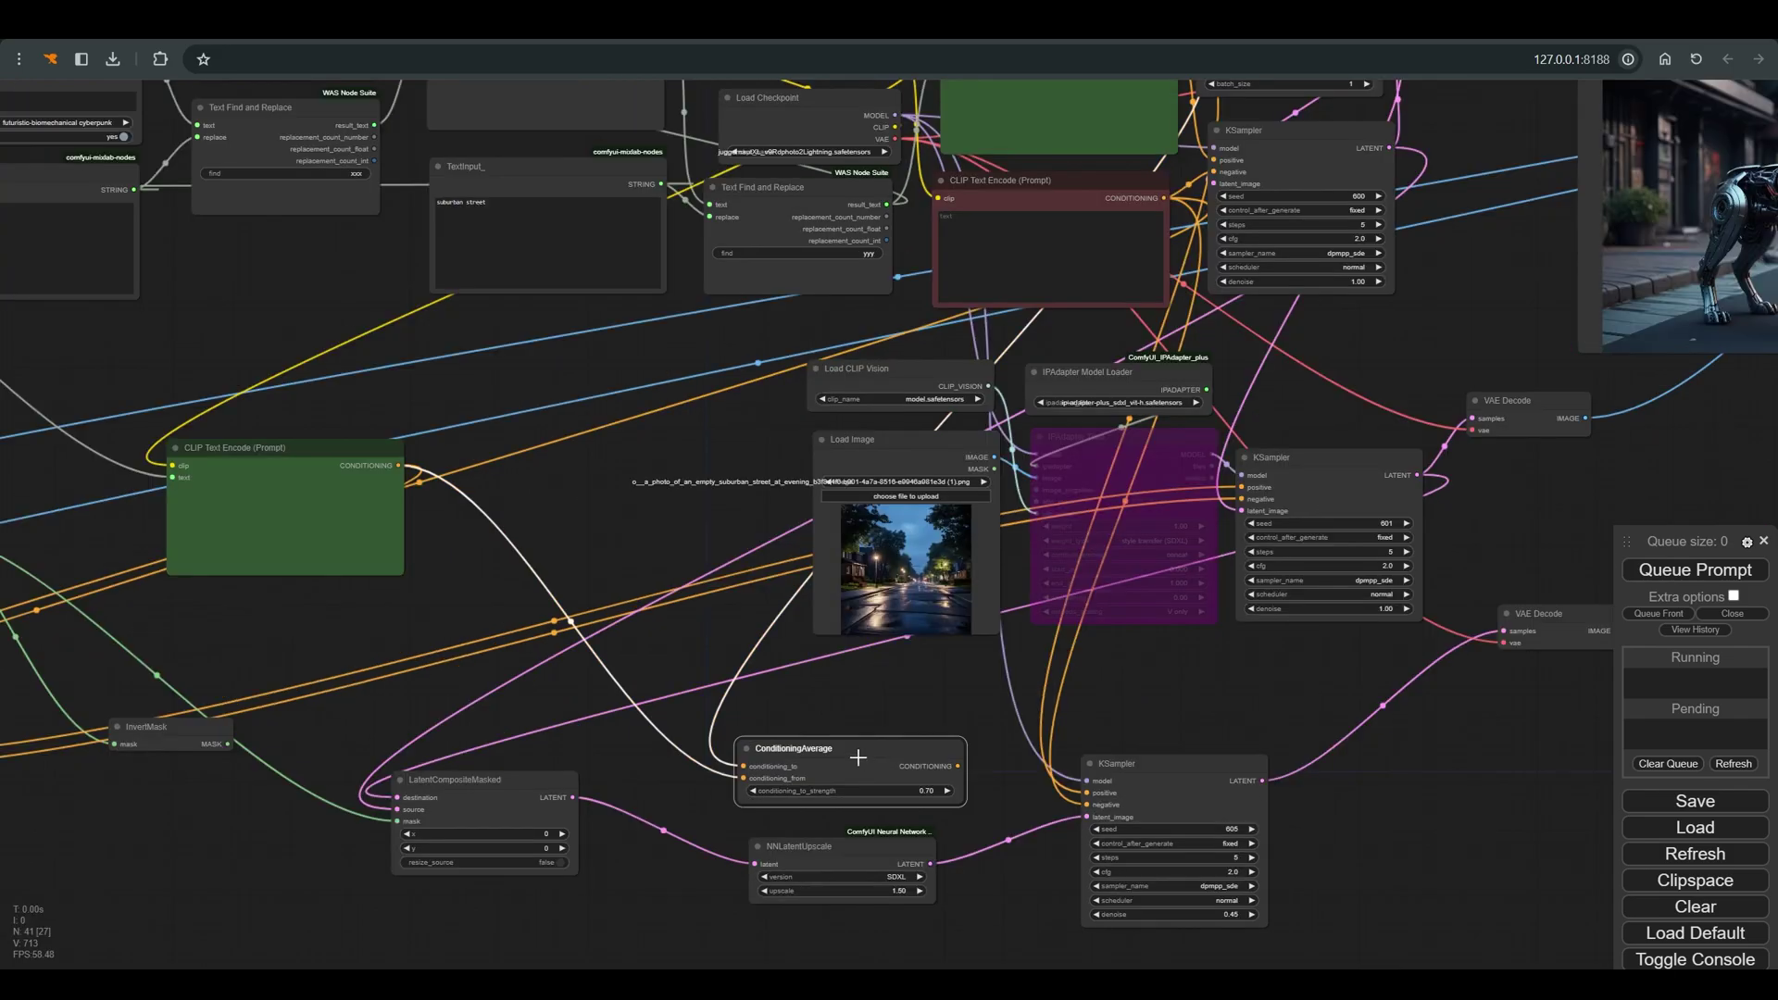
pyautogui.moveTo(872, 766); pyautogui.dragTo(812, 715)
pyautogui.scroll(-2, 789, 709)
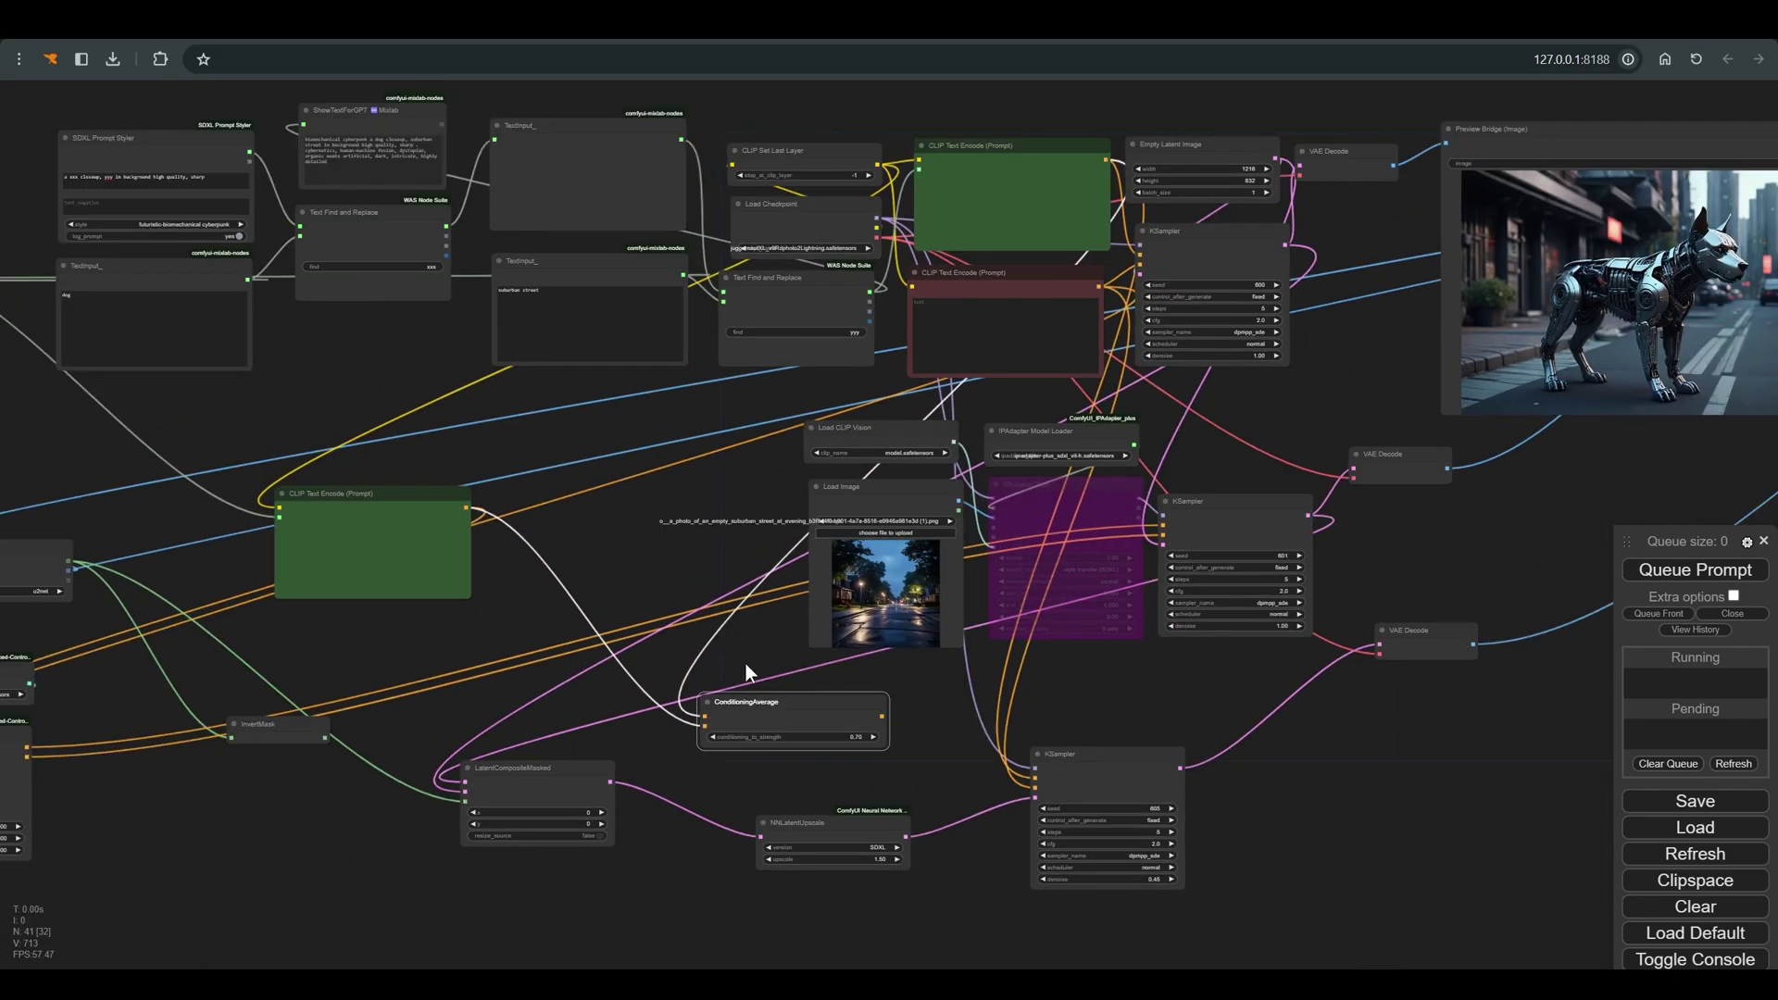
pyautogui.moveTo(747, 661); pyautogui.dragTo(858, 641)
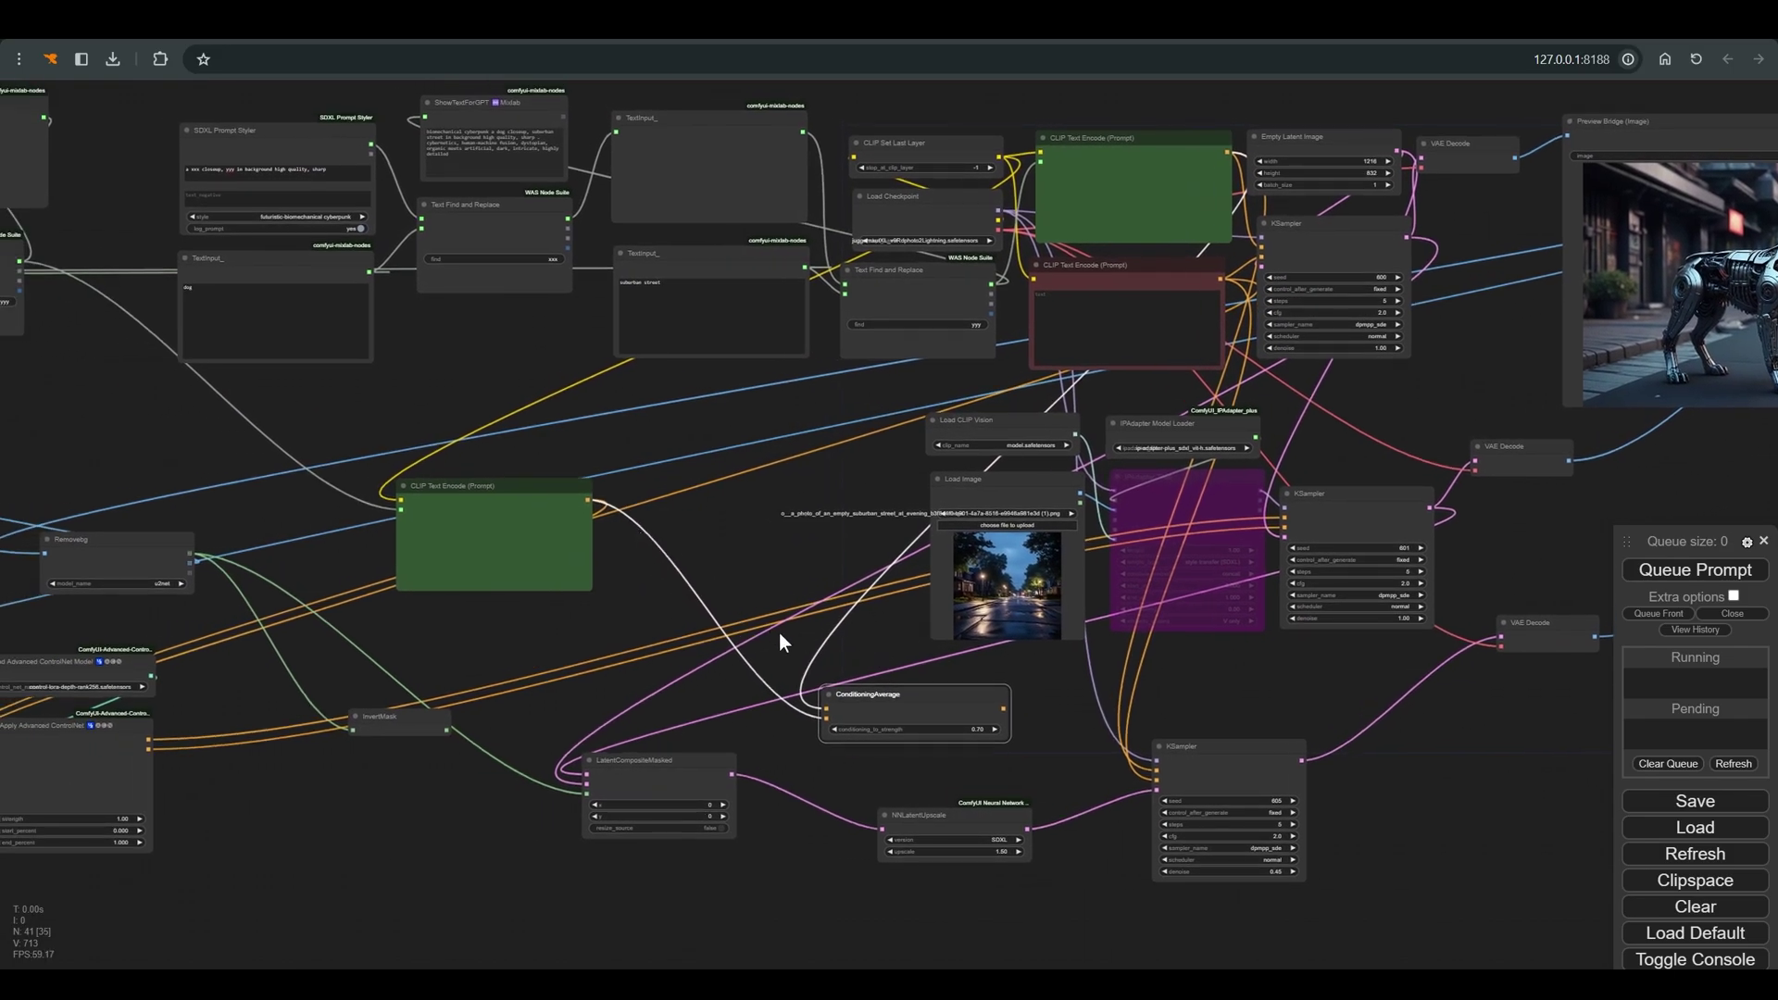
pyautogui.click(827, 710)
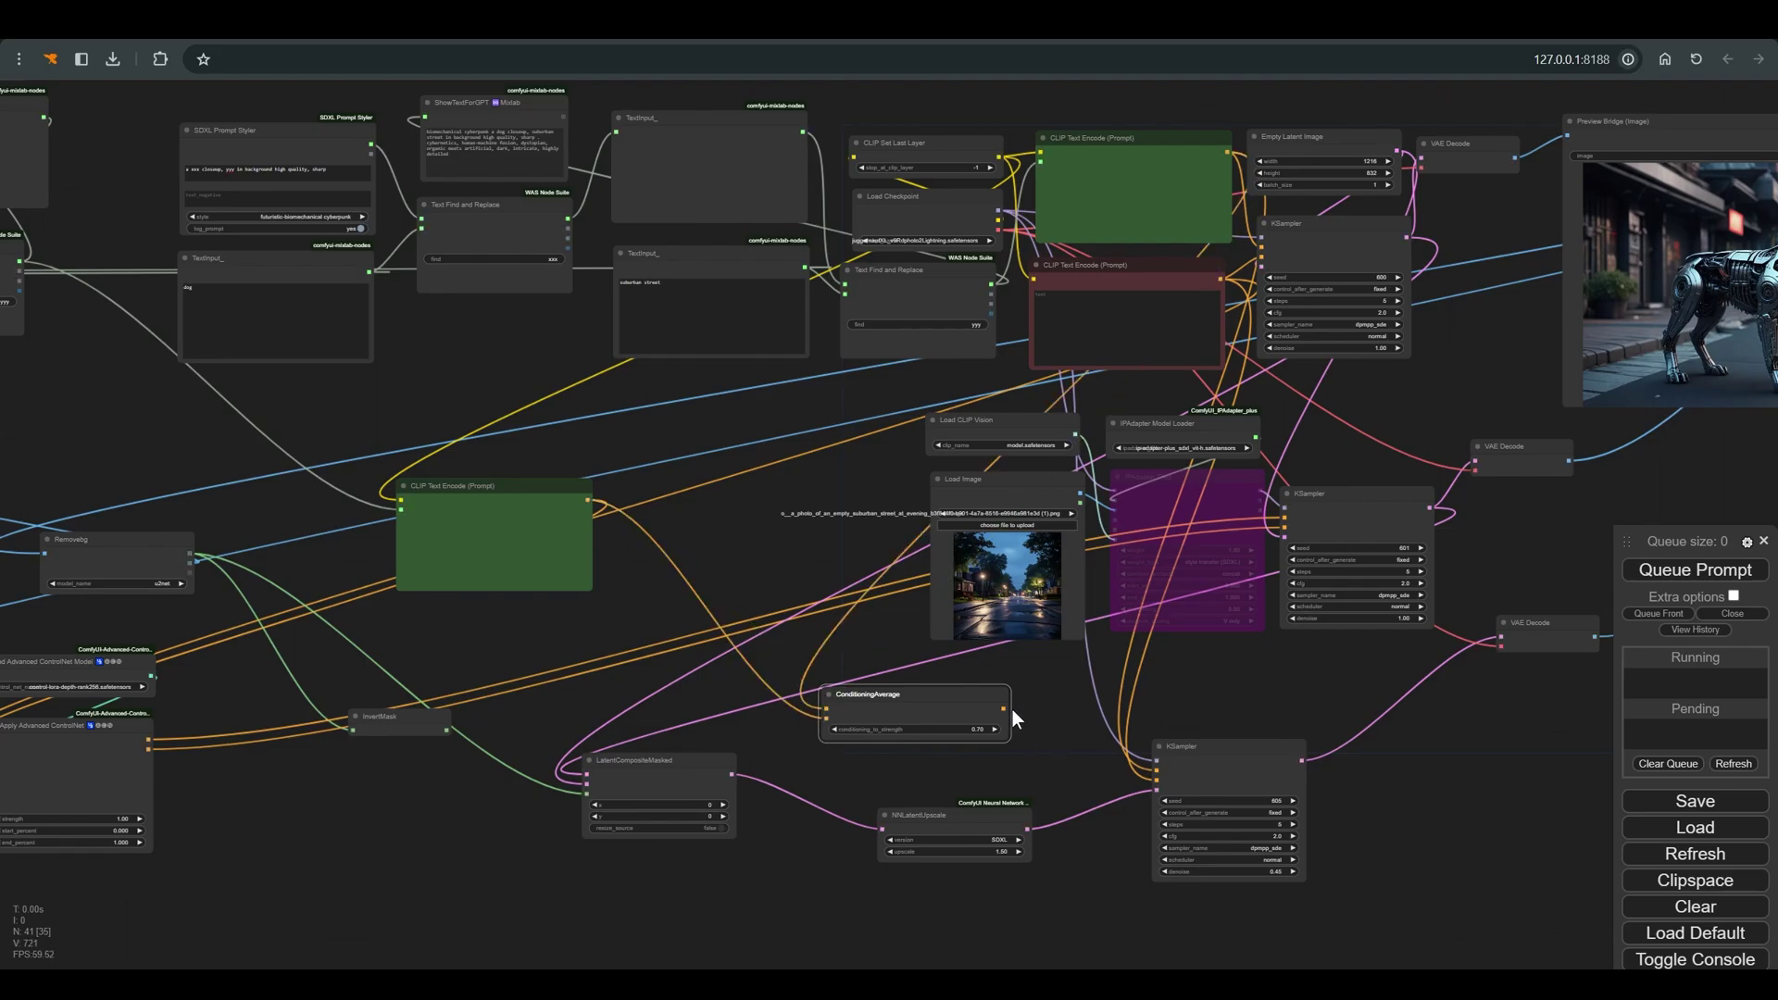
pyautogui.moveTo(1003, 708); pyautogui.dragTo(1157, 771)
# Land the ConditioningAverage link on the lower KSampler's positive input
pyautogui.scroll(4, 1054, 758)
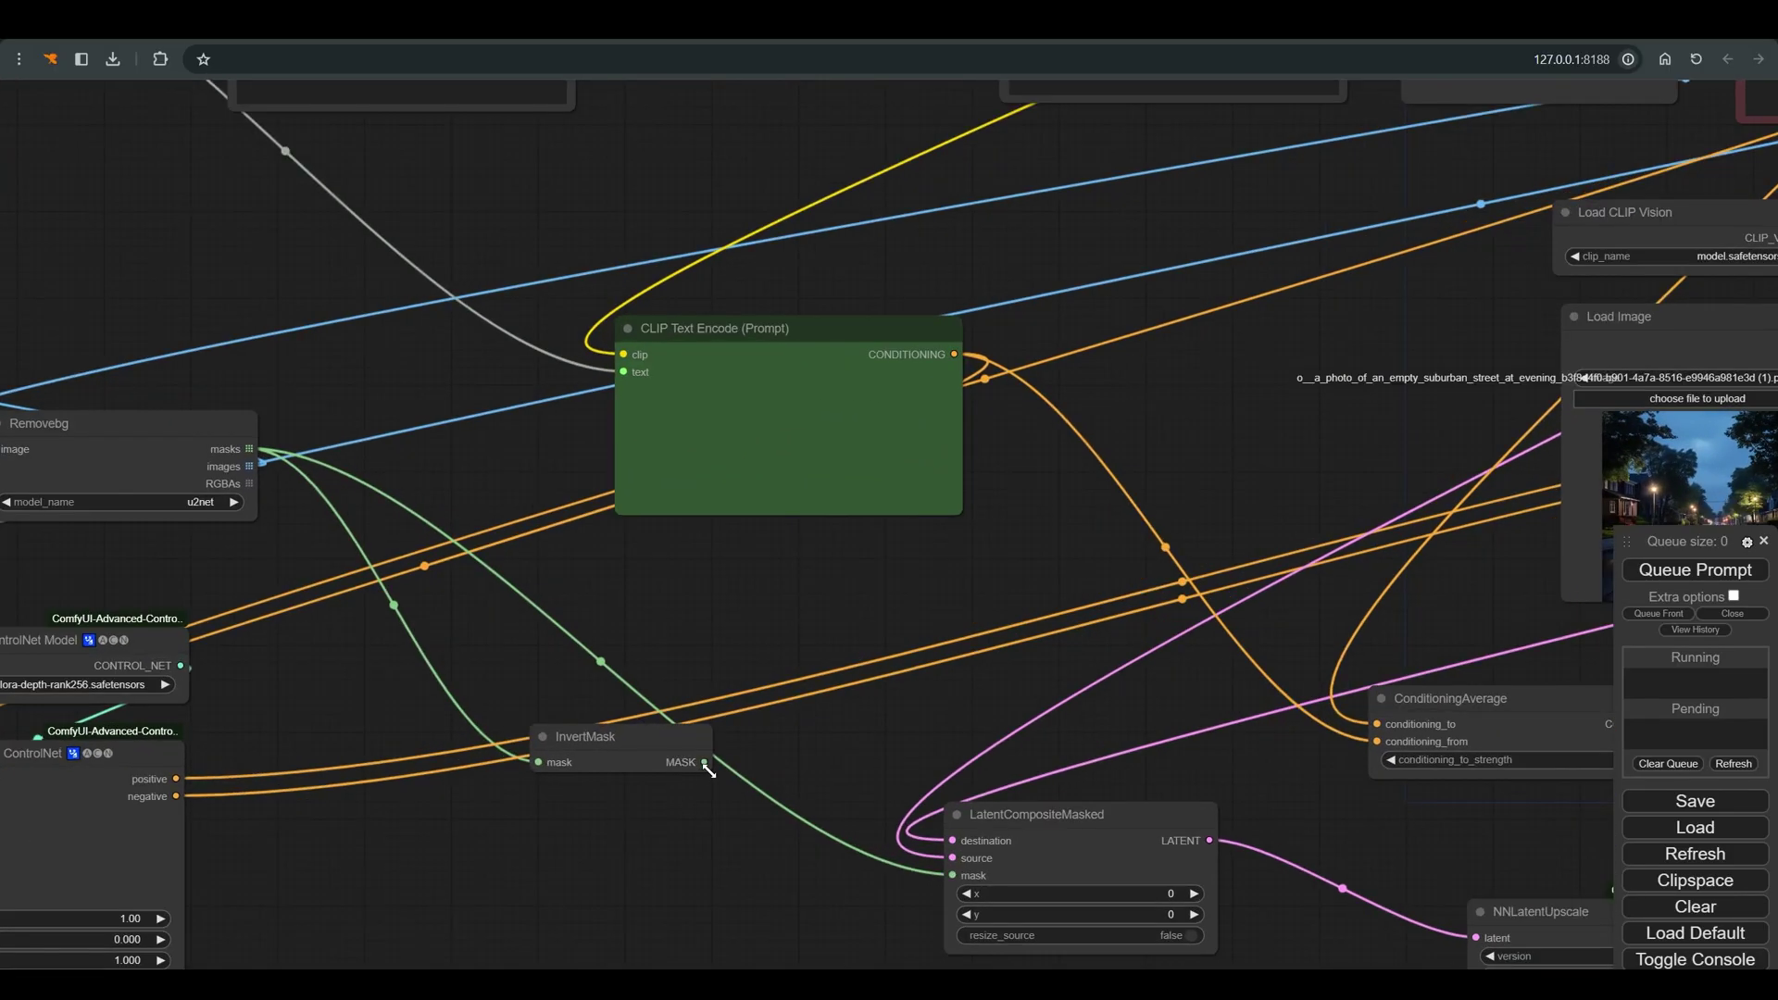
# Wire InvertMask's MASK output into LatentCompositeMasked's mask input and queue the workflow
pyautogui.moveTo(705, 763); pyautogui.dragTo(952, 874)
pyautogui.click(1709, 574)
pyautogui.scroll(-3, 1035, 829)
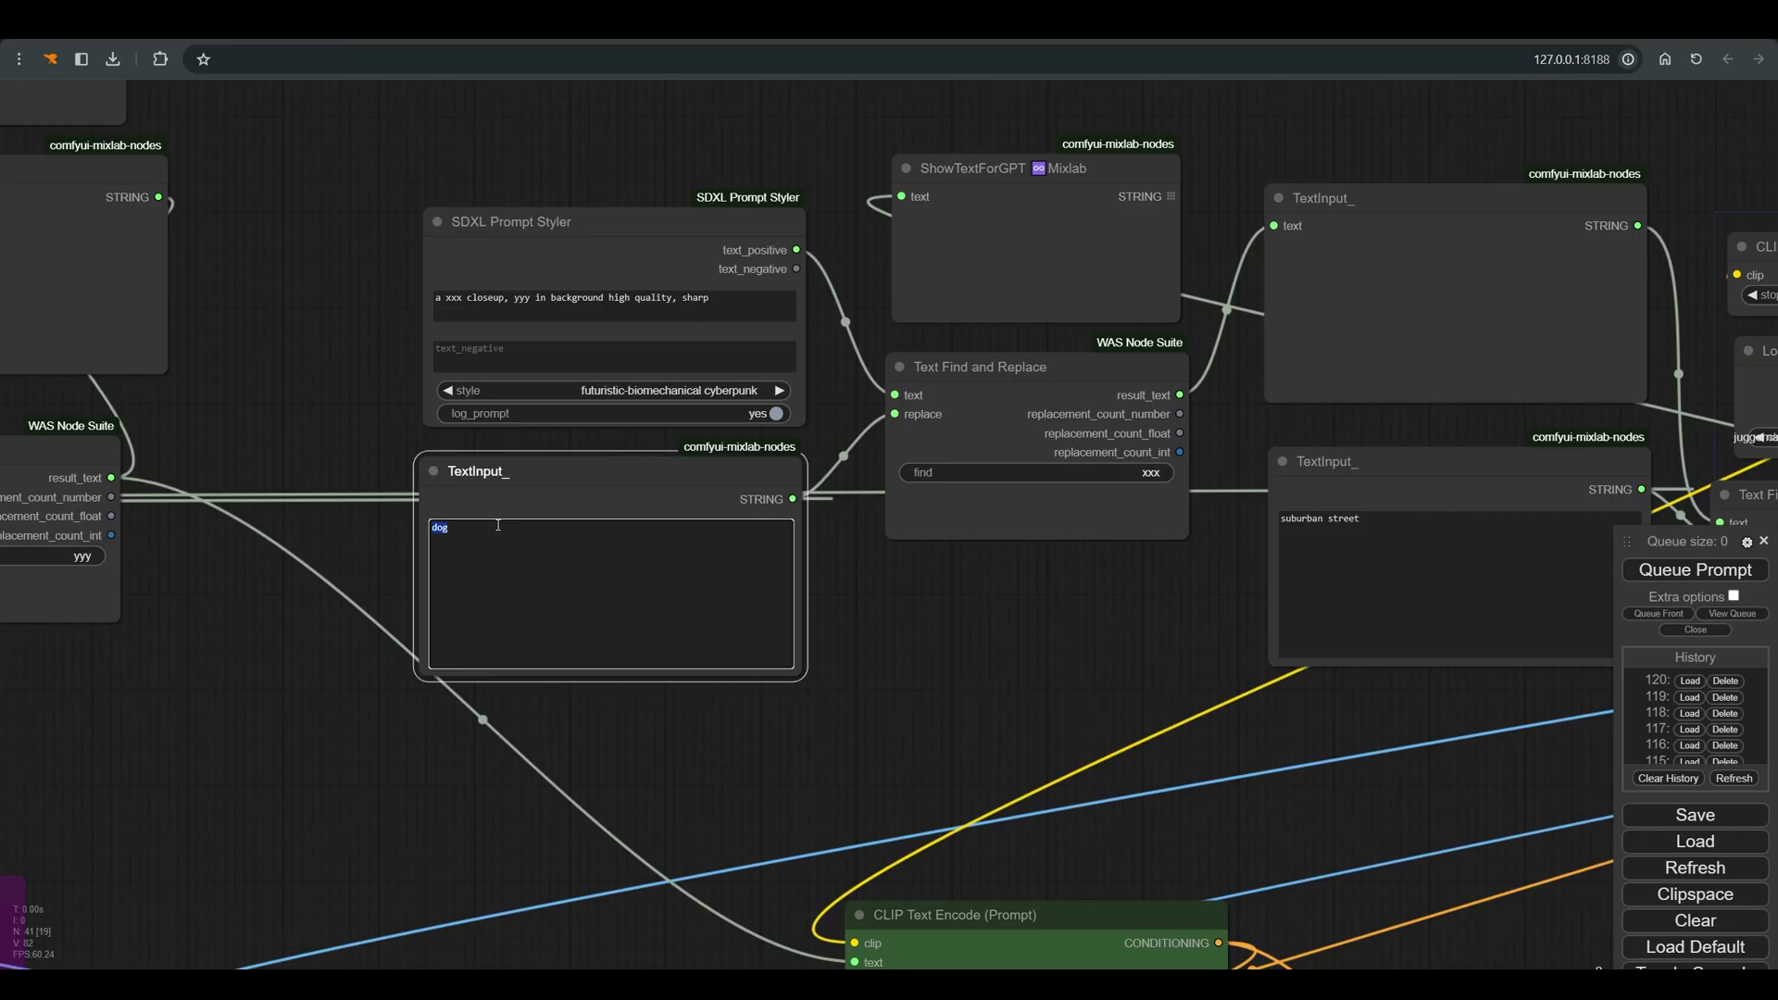
# Change the subject to 'old man', paste the playground background text, and filter styles by 'photo'
pyautogui.click(498, 525)
pyautogui.write('old man')
pyautogui.click(1305, 514)
pyautogui.hotkey('ctrl', 'a')
pyautogui.write('playground with slides and carousels')
pyautogui.click(639, 390)
pyautogui.write('photo')
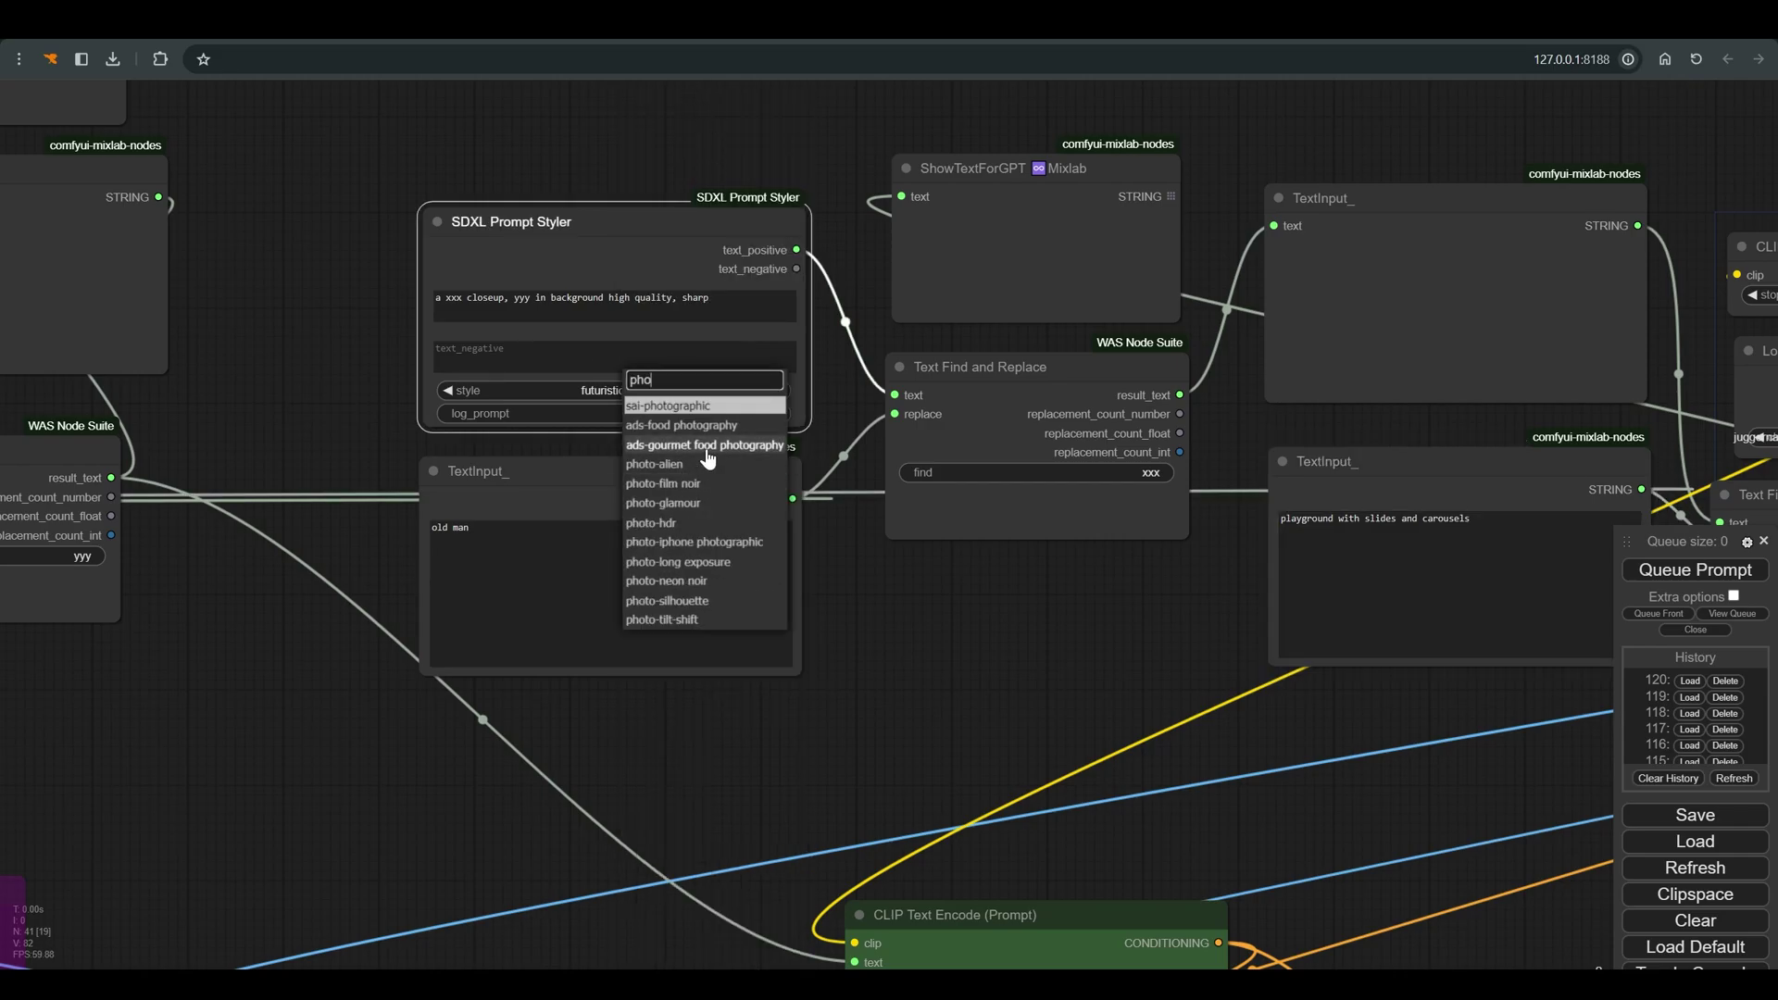